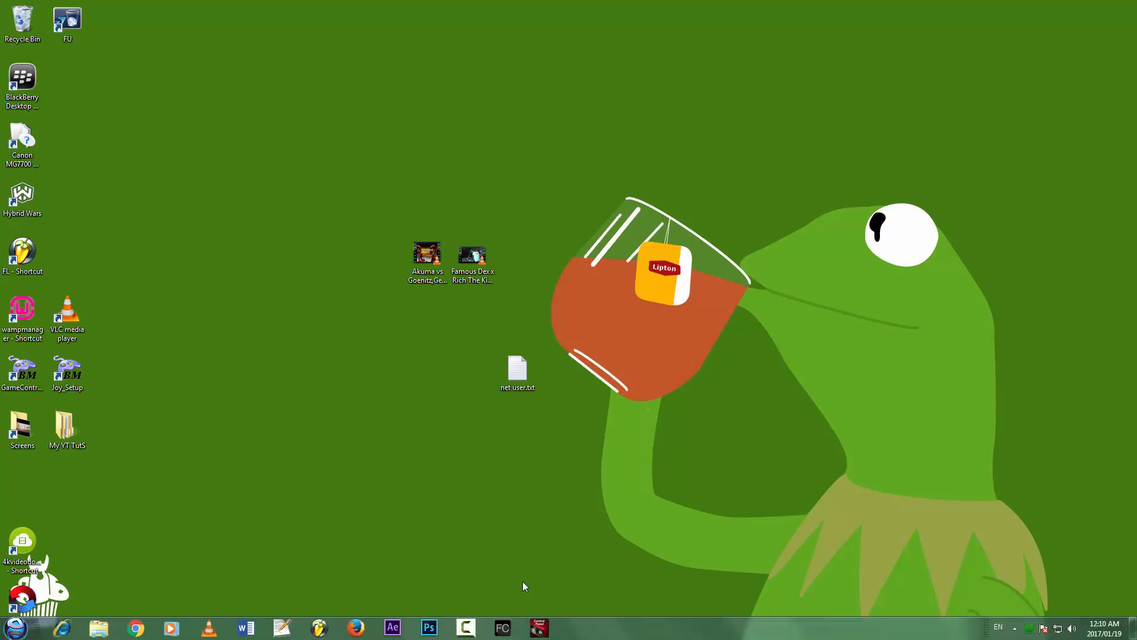
Open Firefox and start the mobile internet connection from the Huawei HiLink page.
left_click(356, 629)
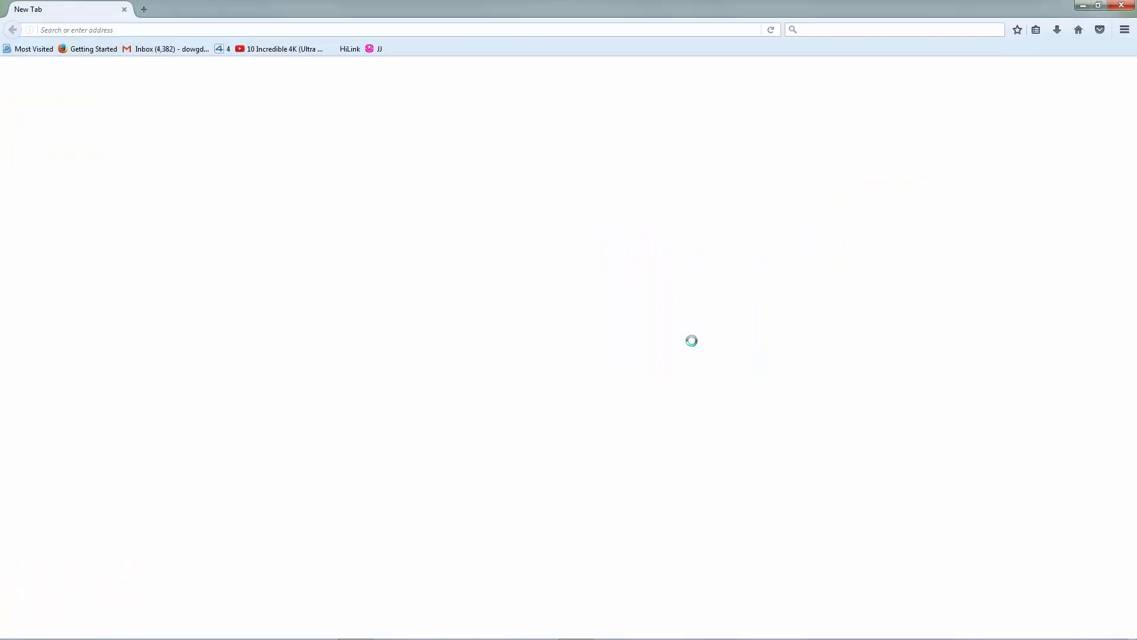
left_click(579, 231)
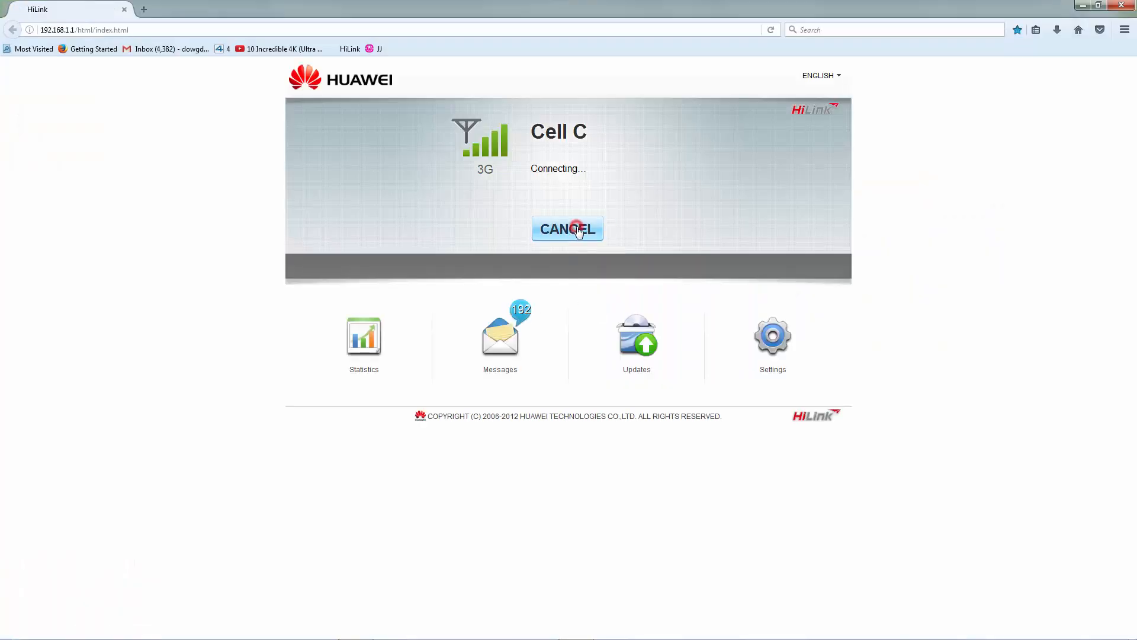
Search the web in a new tab for "wamp 64 bit download".
left_click(144, 9)
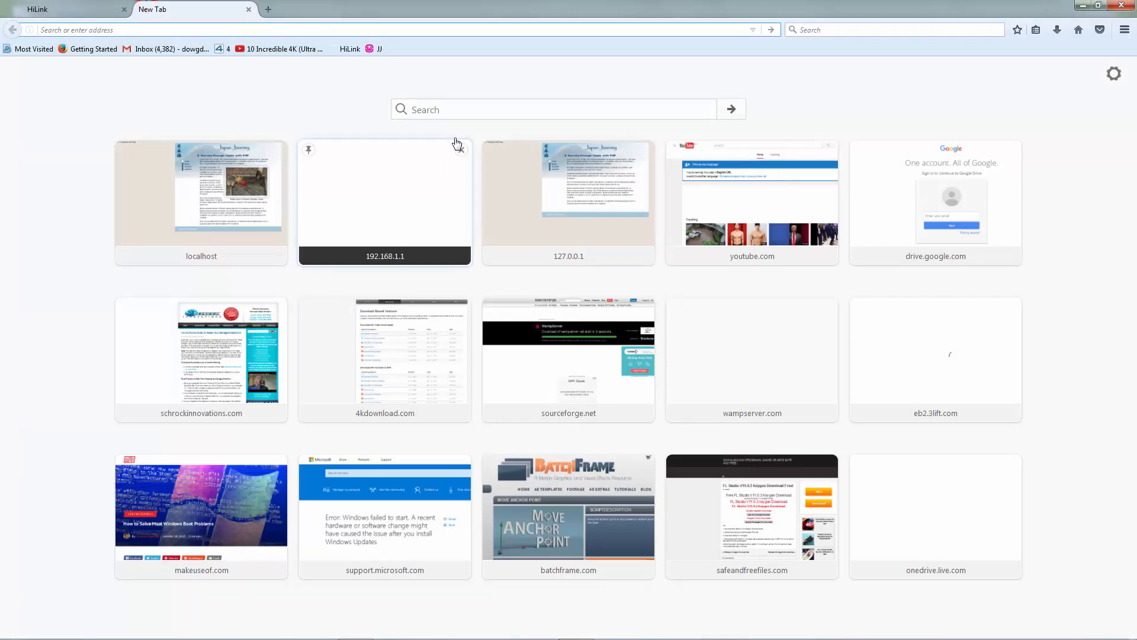
left_click(463, 111)
type("wamp")
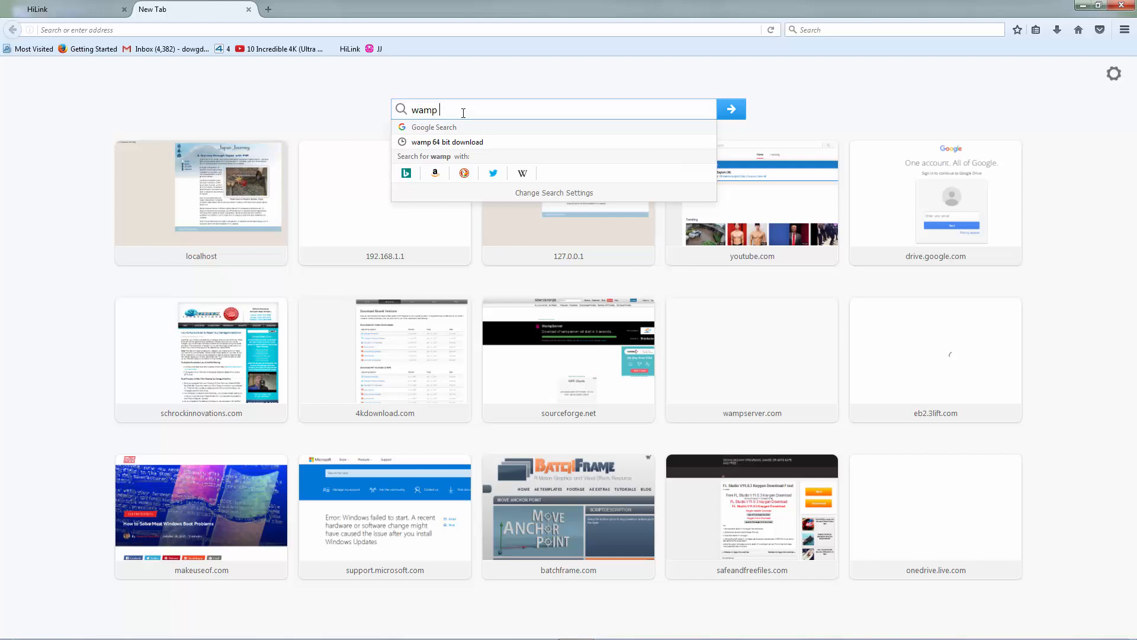
type("64 b")
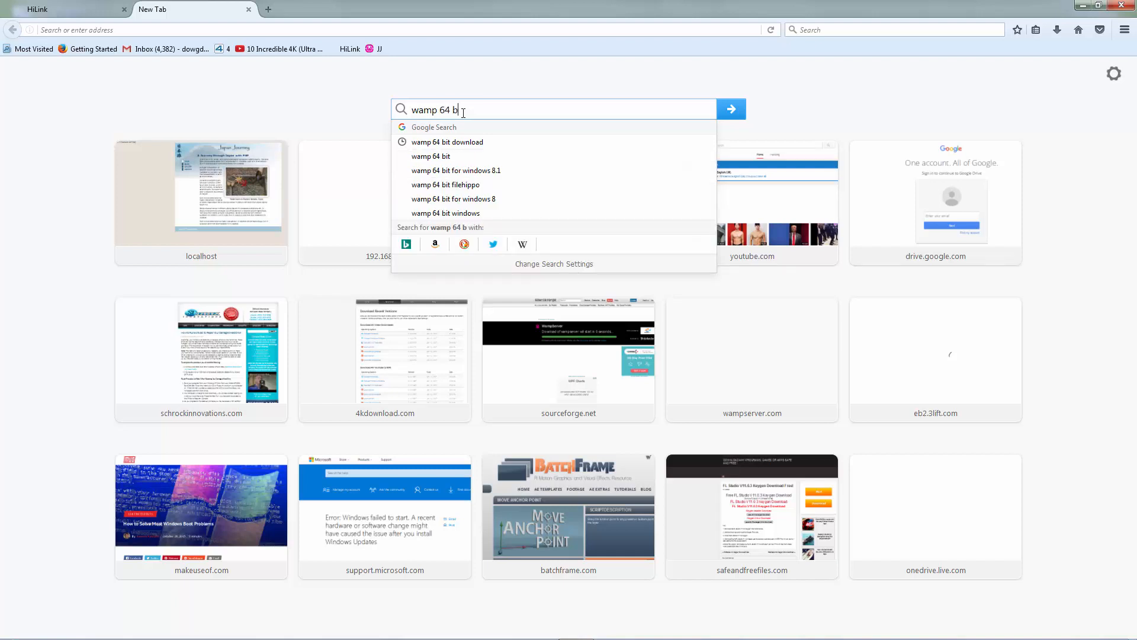
key("Down")
key("Return")
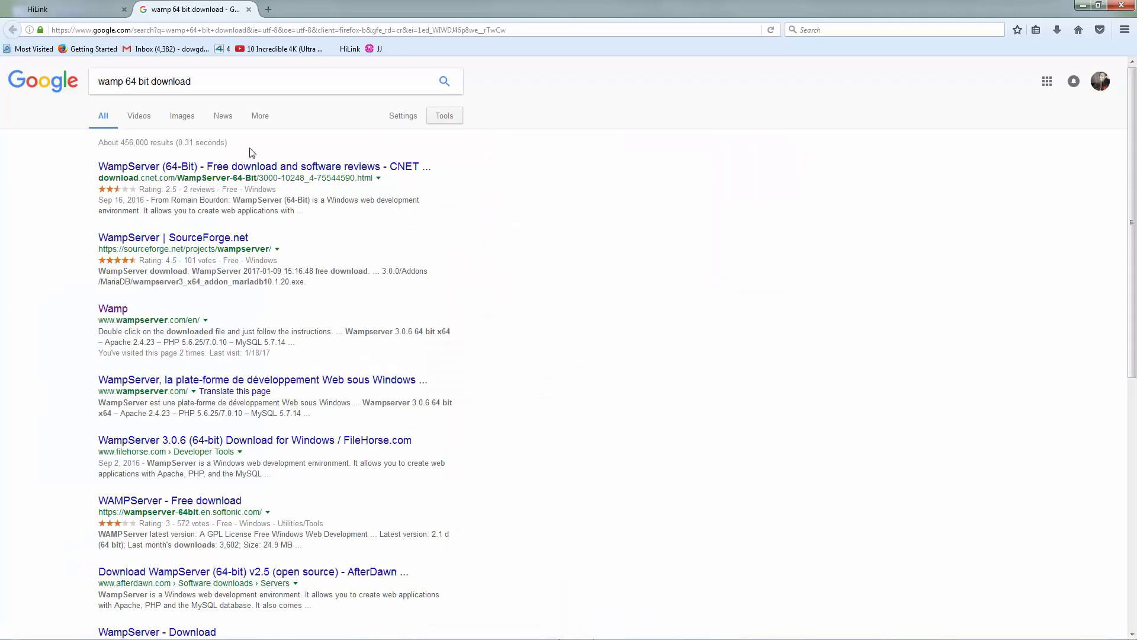
Open the wampserver.com result, dismiss the advert, and bring up the download notice for WampServer 64 bits (x64) 3.0.6.
left_click(111, 310)
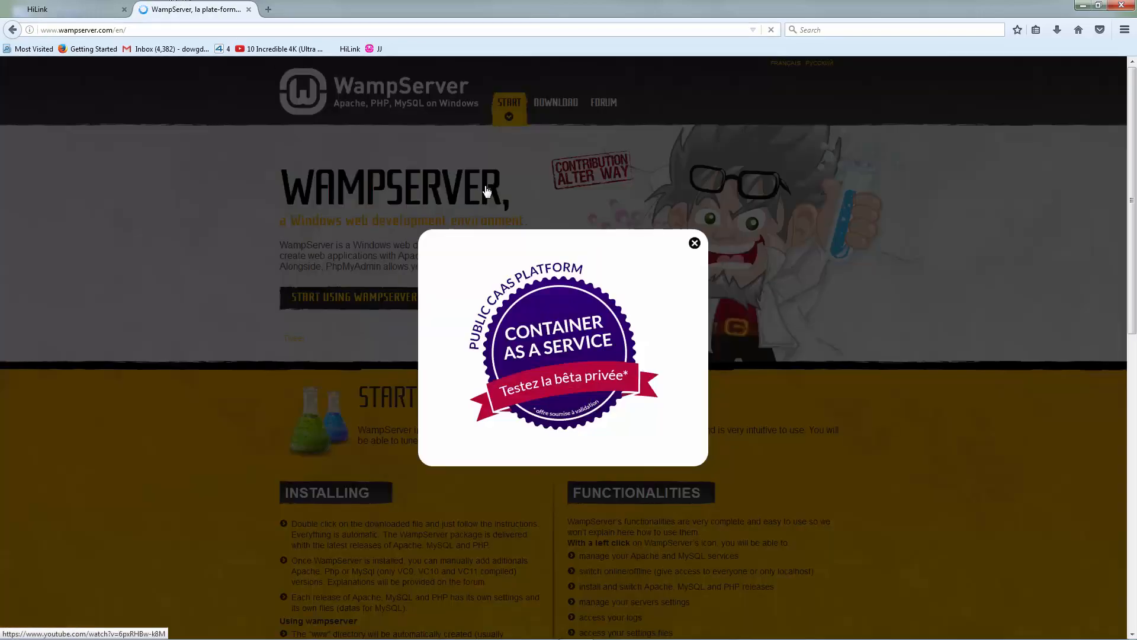
left_click(695, 244)
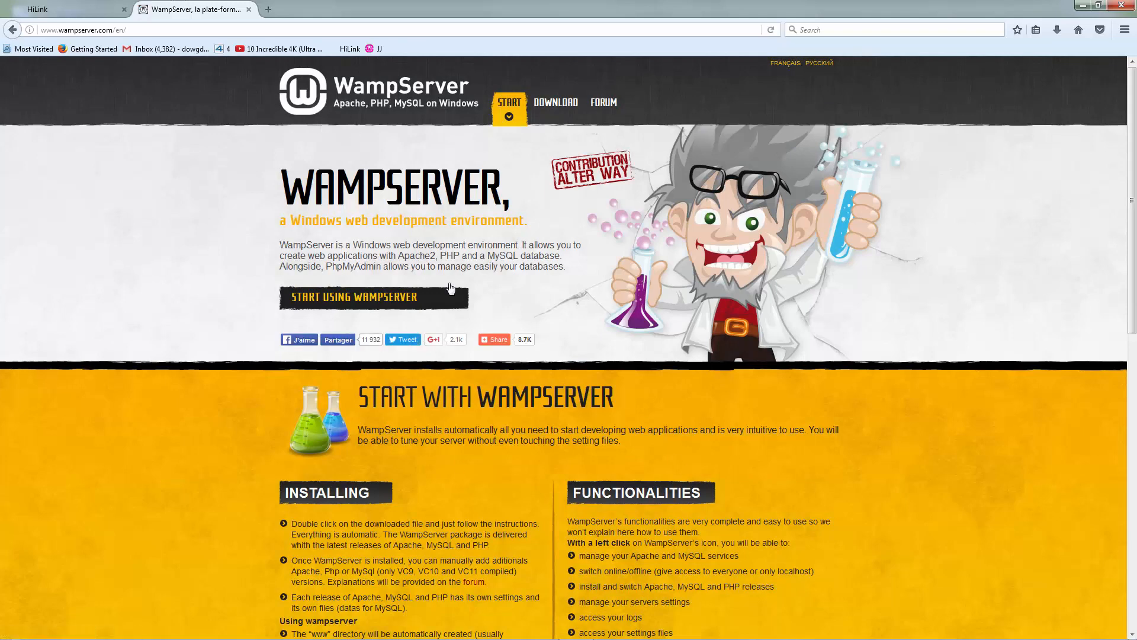
scroll(545, 463, "down", 3)
scroll(379, 283, "down", 5)
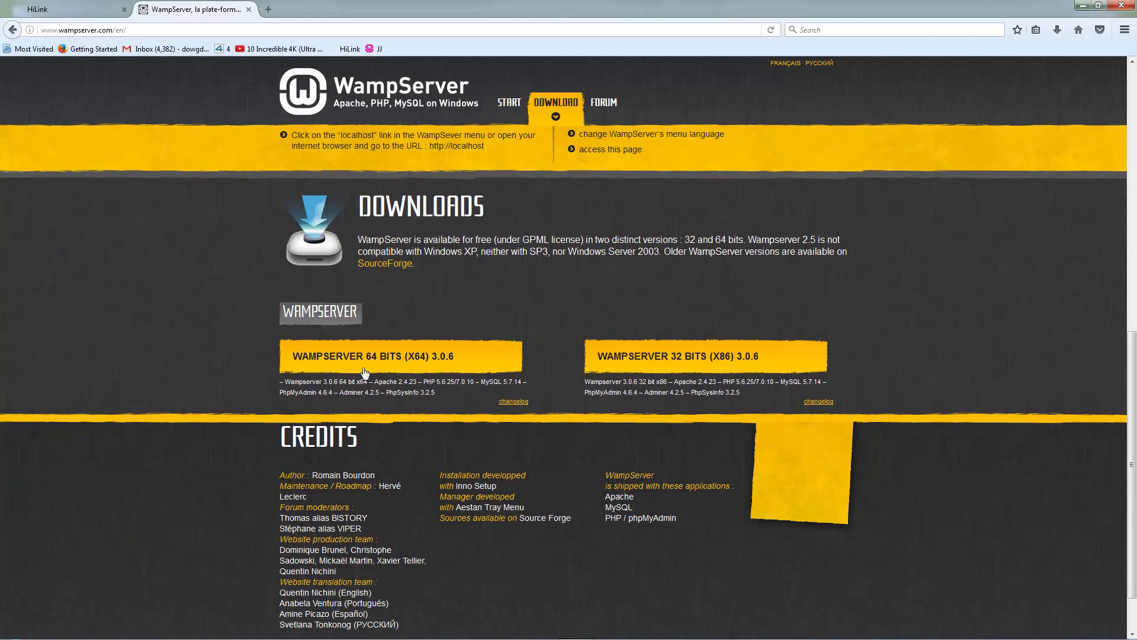
left_click(291, 369)
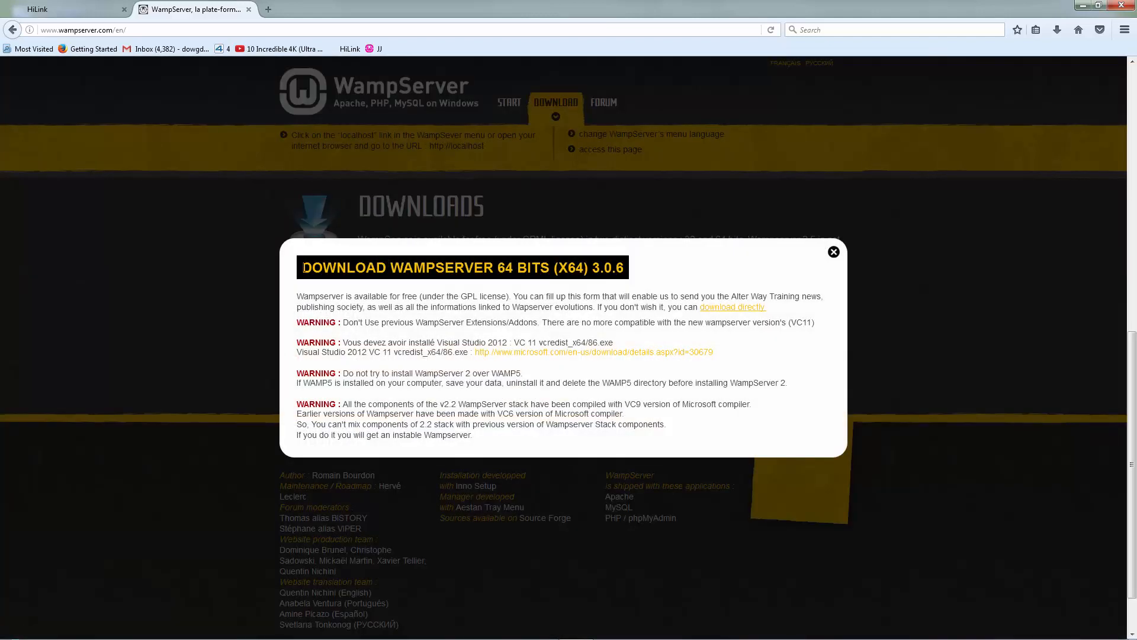
left_click_drag(303, 267, 651, 306)
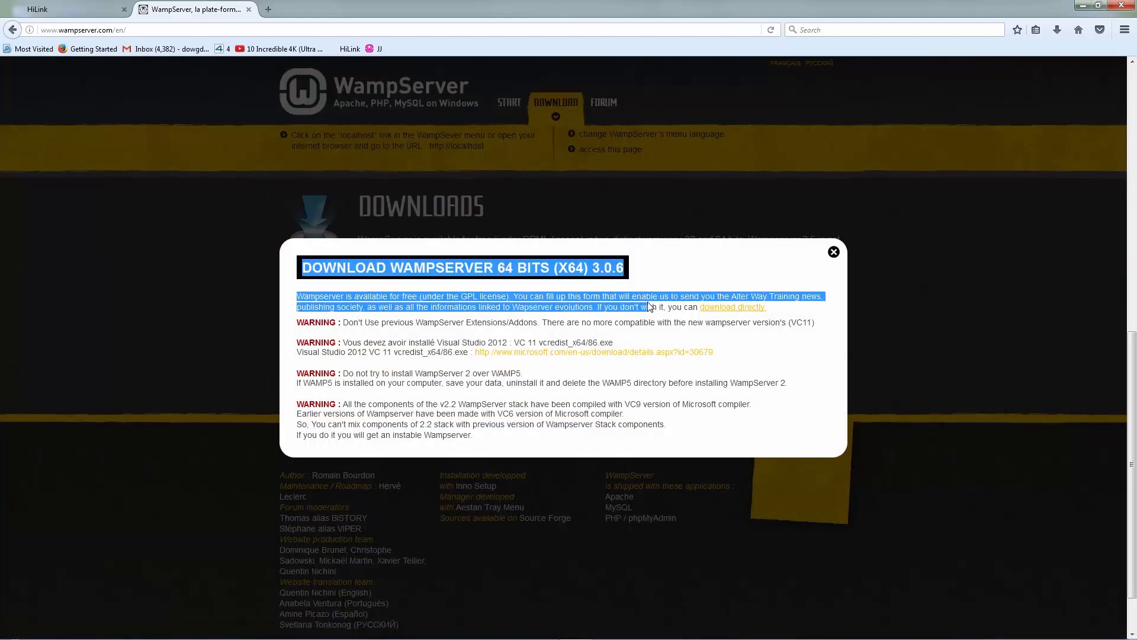
left_click(660, 304)
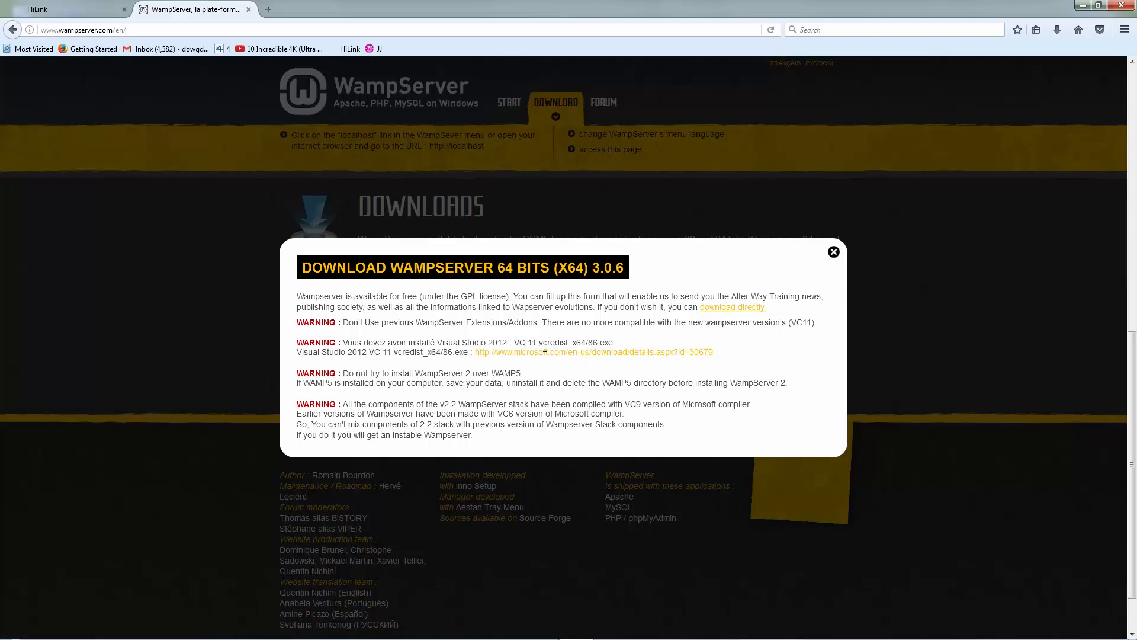
Open the Microsoft download page for Visual Studio 2012 VC 11 vcredist_x64/86.exe in a new tab and view its download section.
right_click(575, 352)
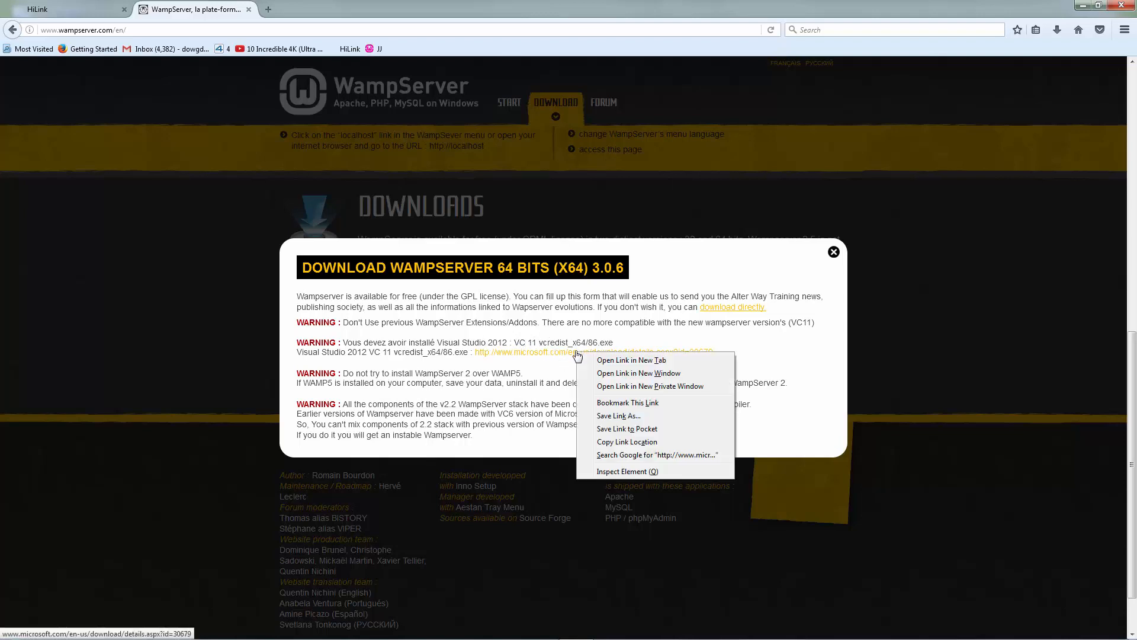
left_click(590, 358)
left_click(303, 9)
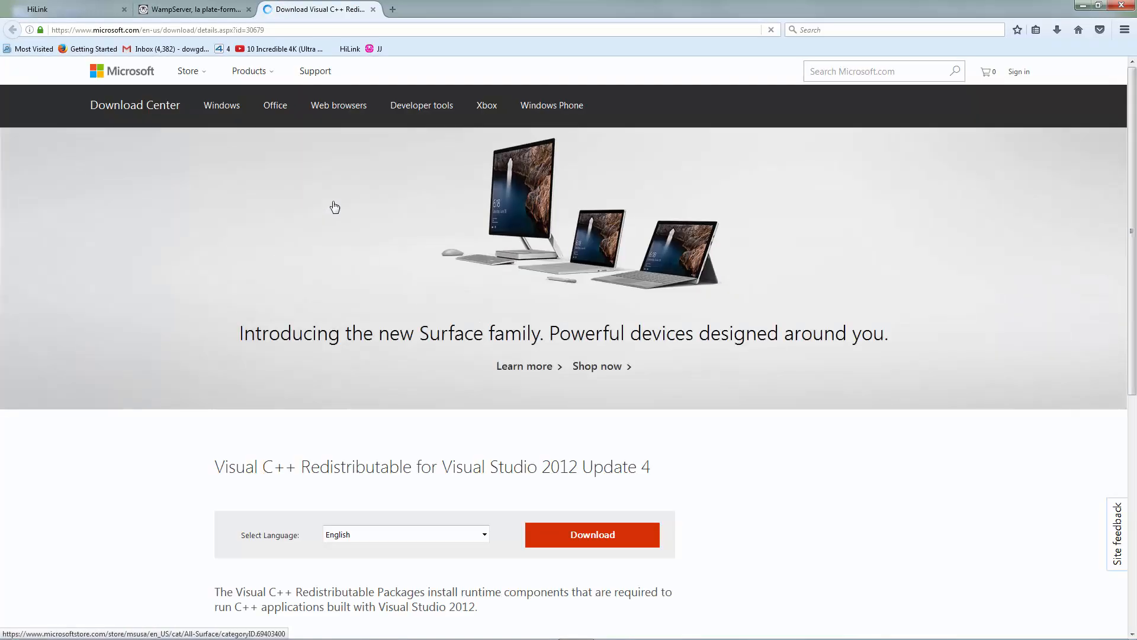
scroll(437, 342, "down", 5)
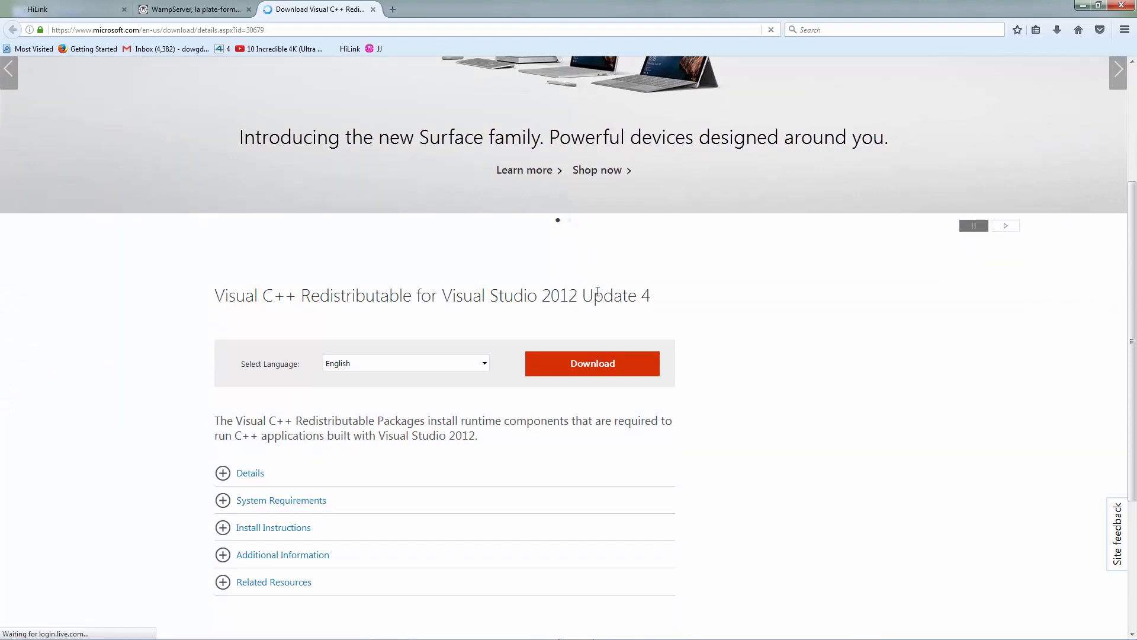
Open the direct download of WampServer 64 bits 3.0.6 from its notice and cancel saving the installer.
left_click(191, 9)
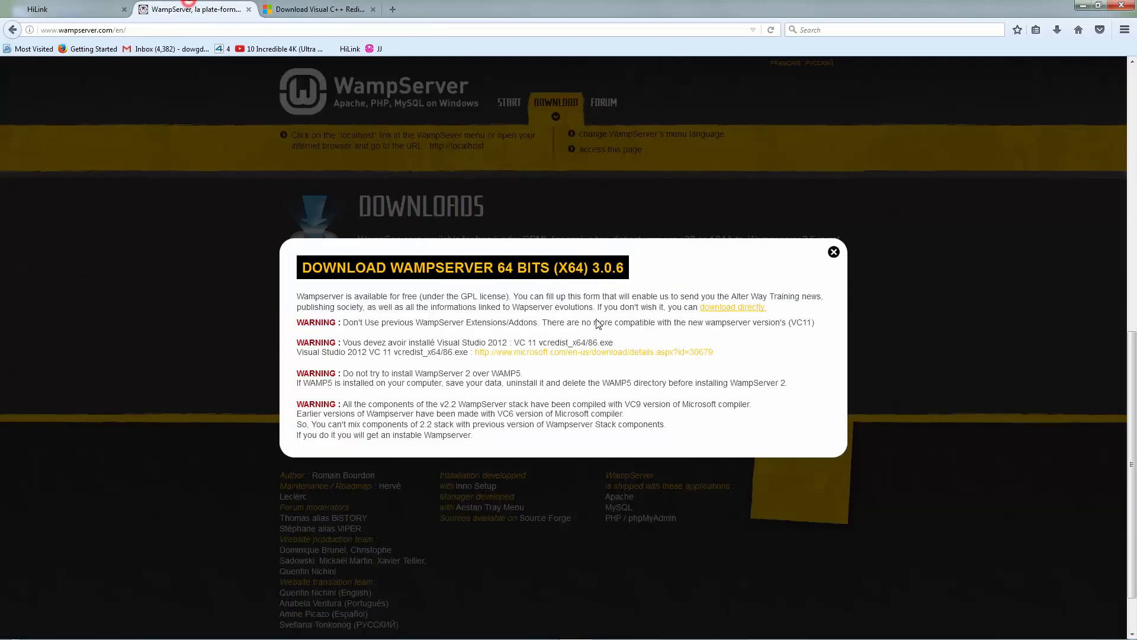
left_click(711, 308)
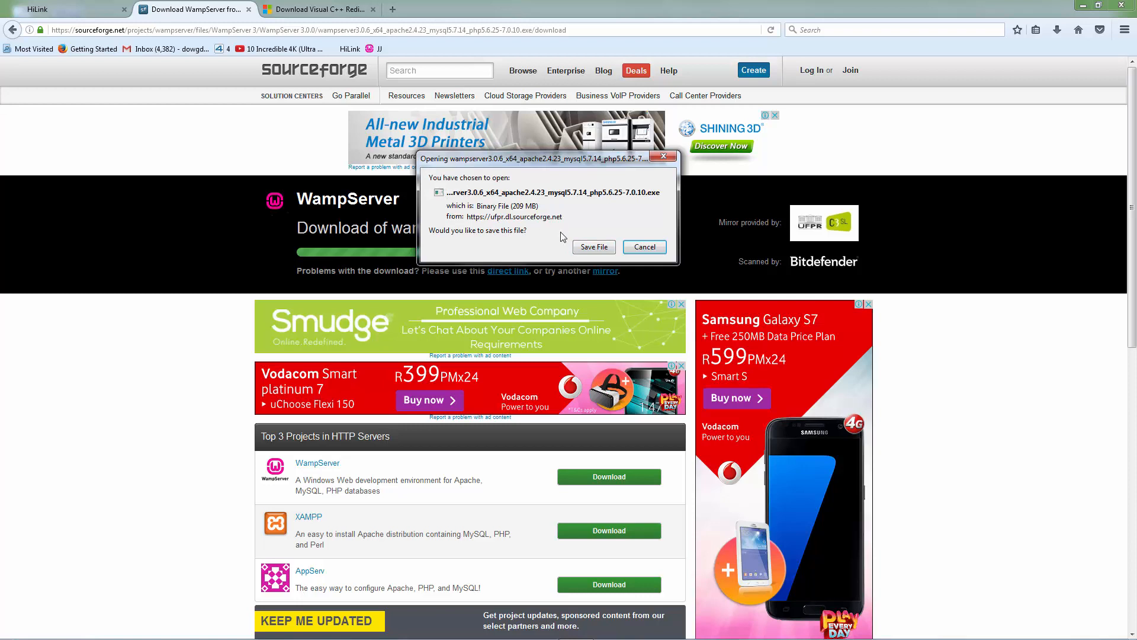
left_click(645, 247)
Return to the HiLink page and stop the mobile internet connection.
left_click(315, 9)
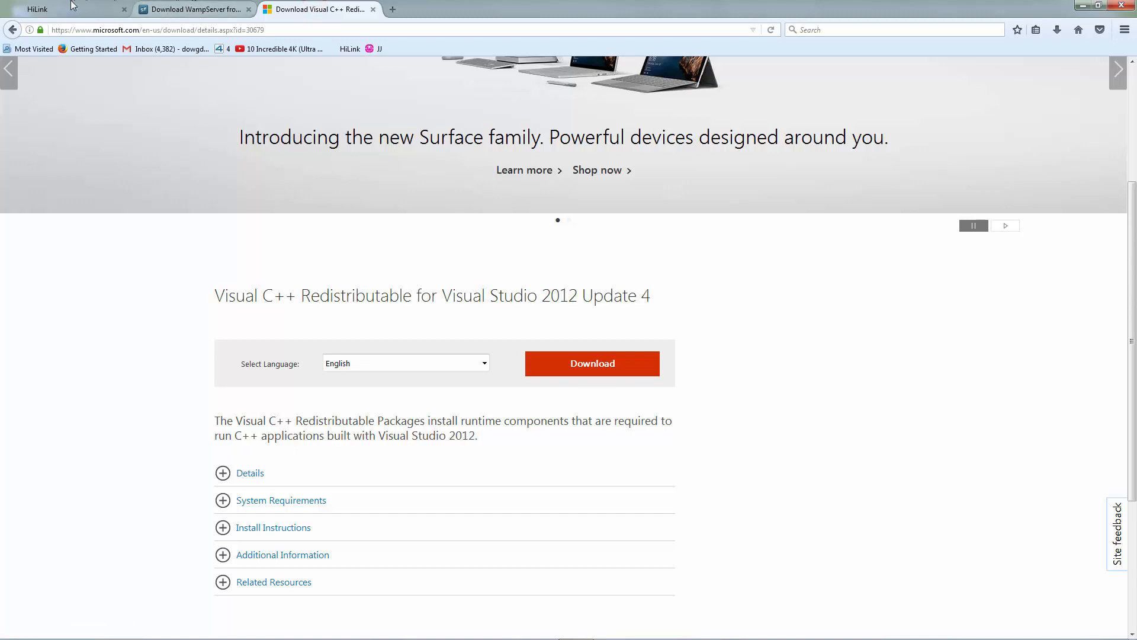
left_click(184, 9)
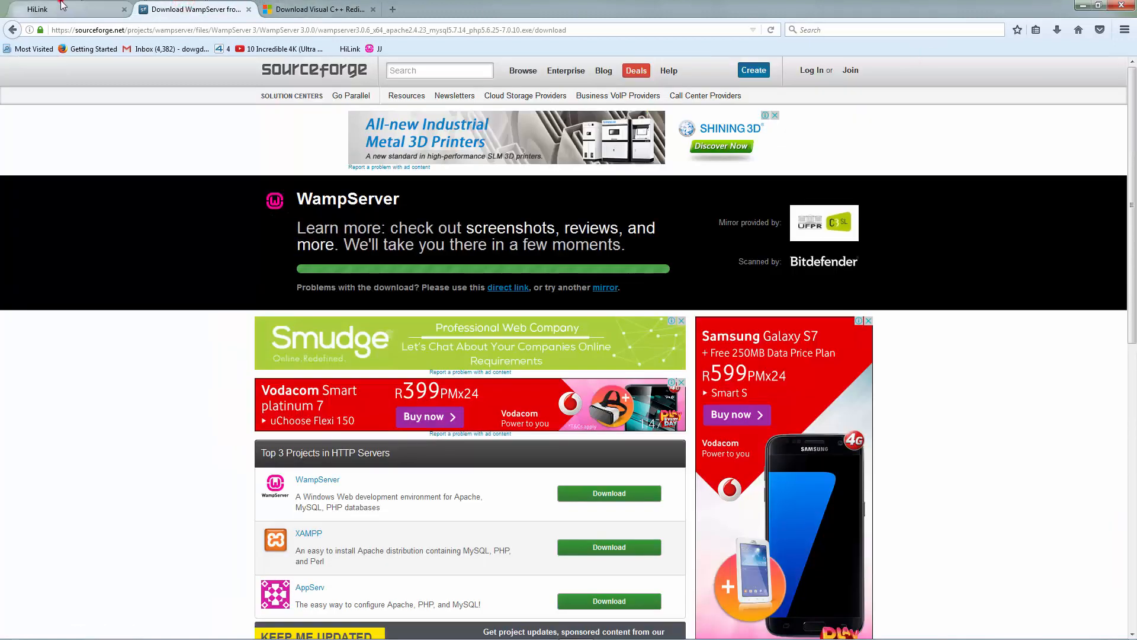
left_click(62, 5)
left_click(591, 239)
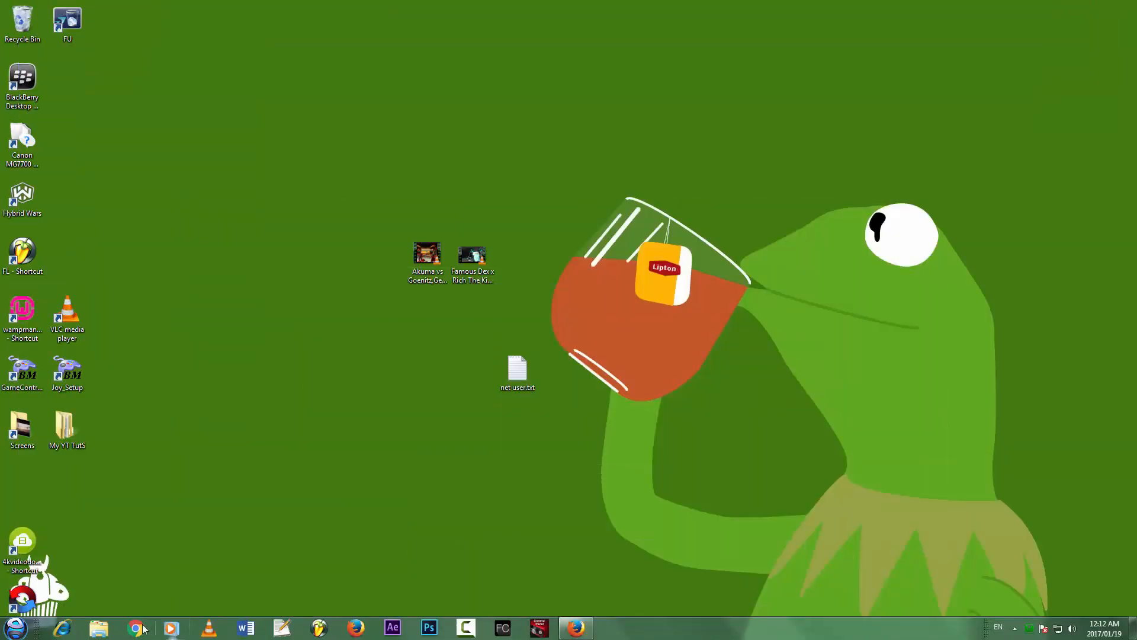
Run the wampserver3 x64 installer from the Downloads folder with English as the setup language.
left_click(98, 627)
left_click(457, 190)
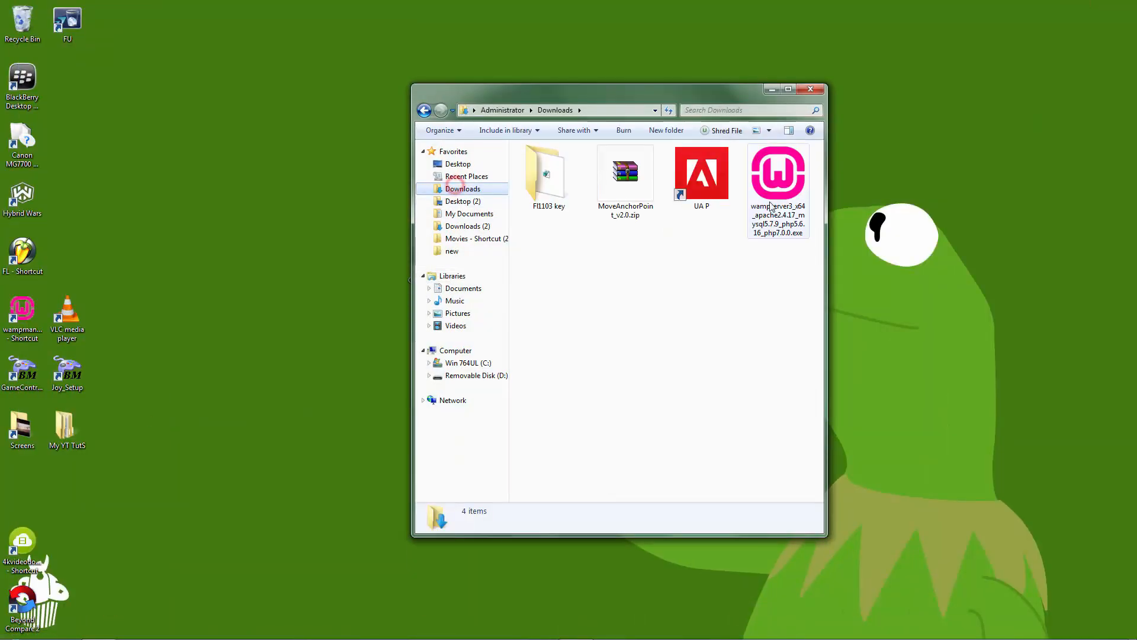
double_click(779, 177)
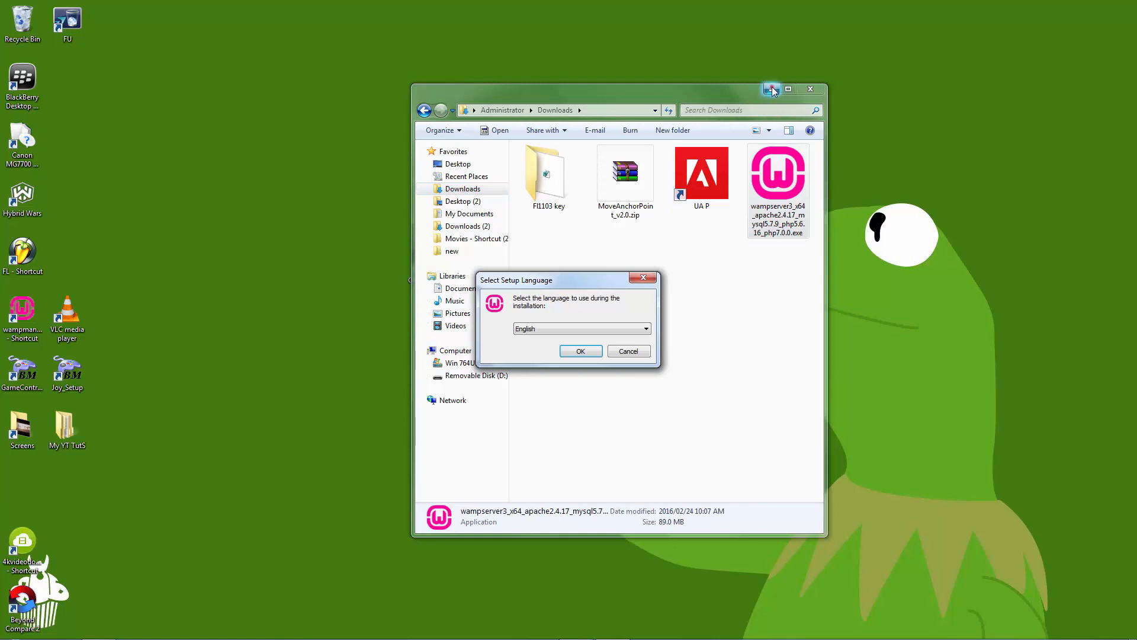
left_click(772, 90)
left_click(581, 351)
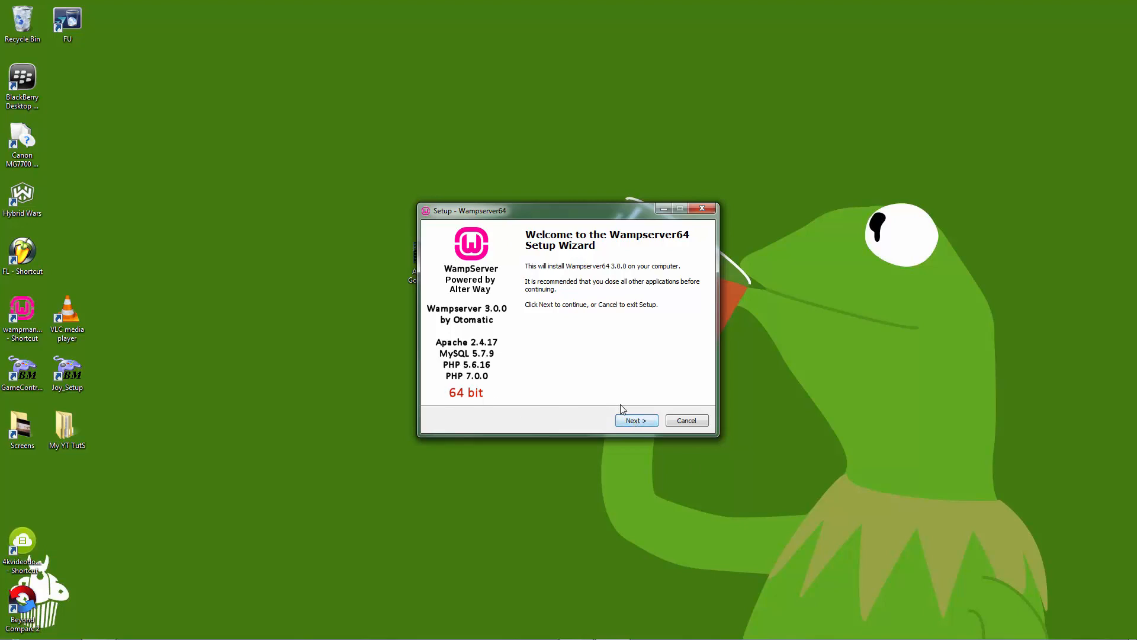
Accept the Wampserver64 license agreement and continue to the setup information page.
left_click(632, 422)
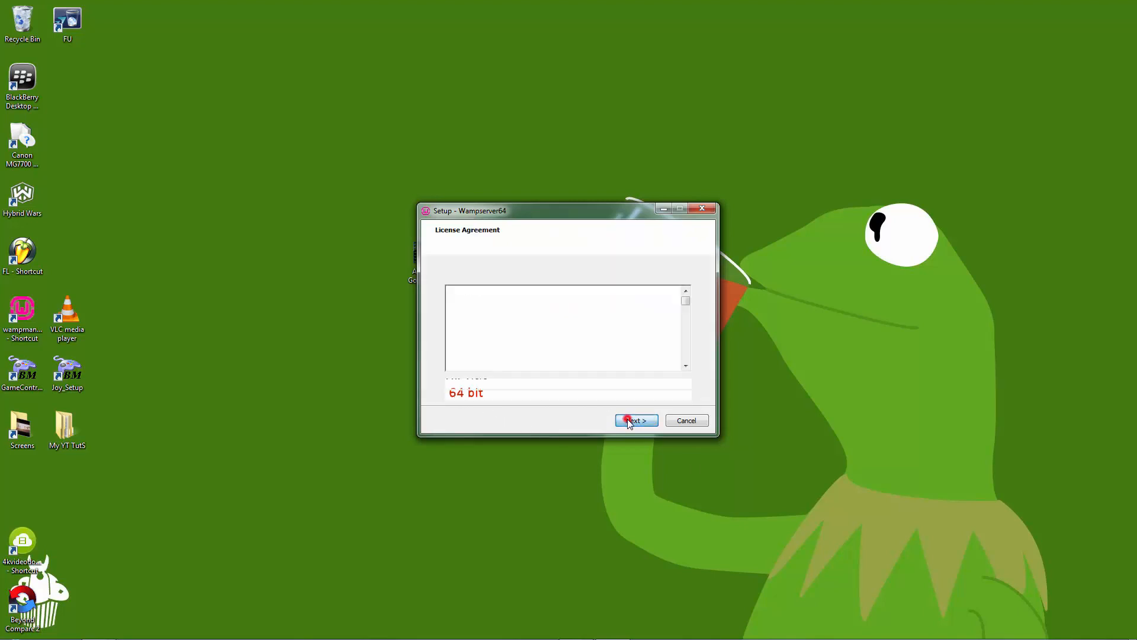
left_click(449, 384)
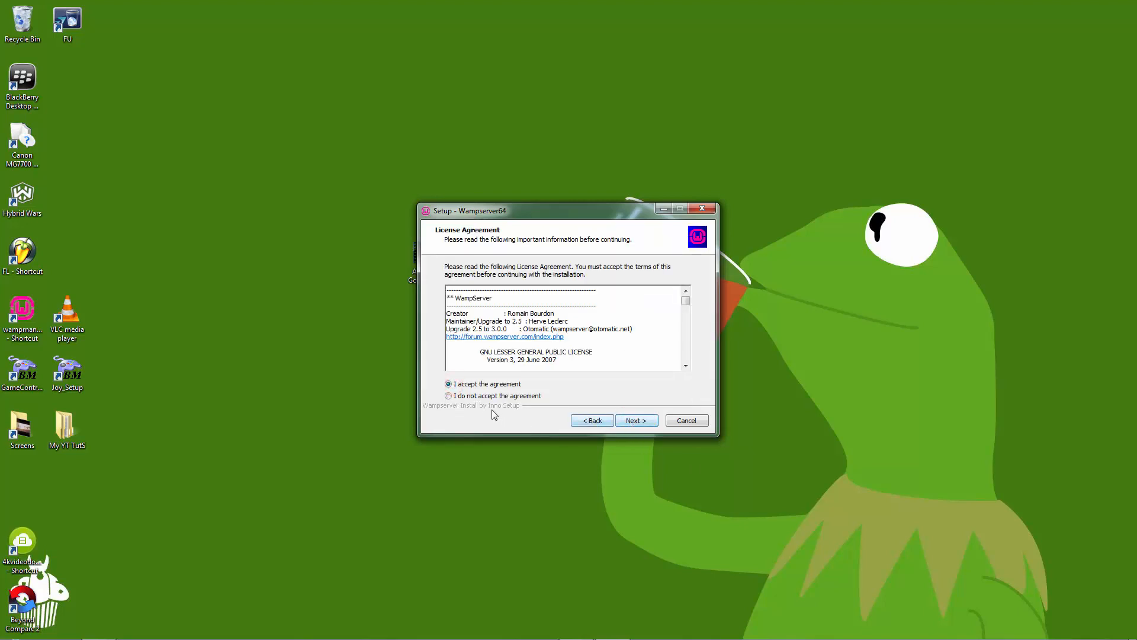
left_click(637, 424)
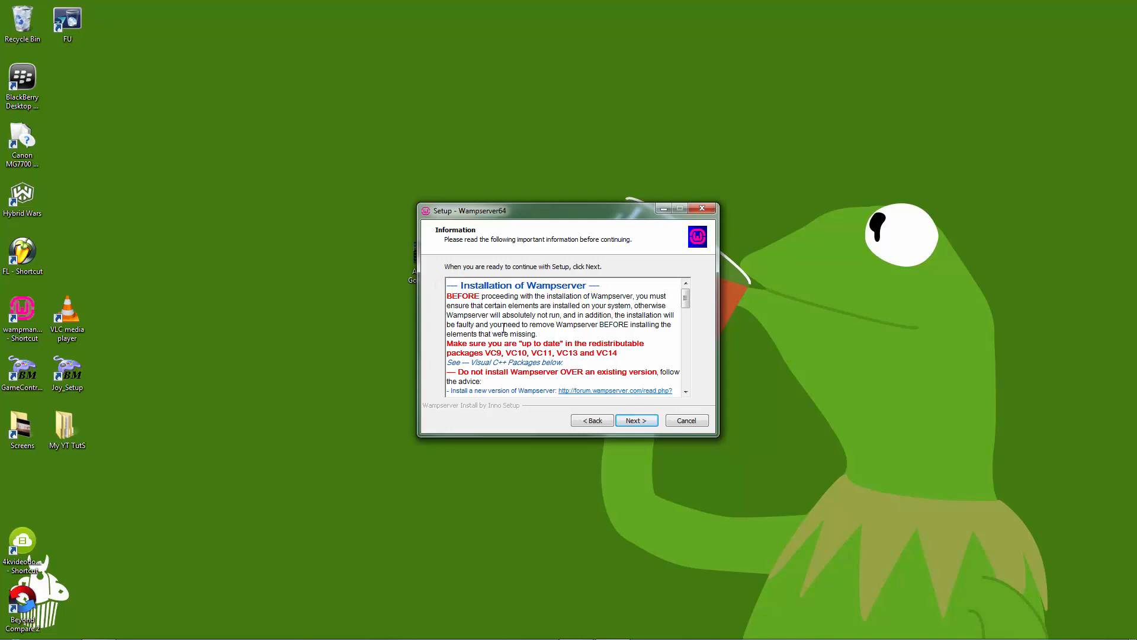
Find the Visual C++ Packages section in the setup information and check the Visual C++ Redistributable page open in Firefox.
left_click_drag(685, 299, 696, 357)
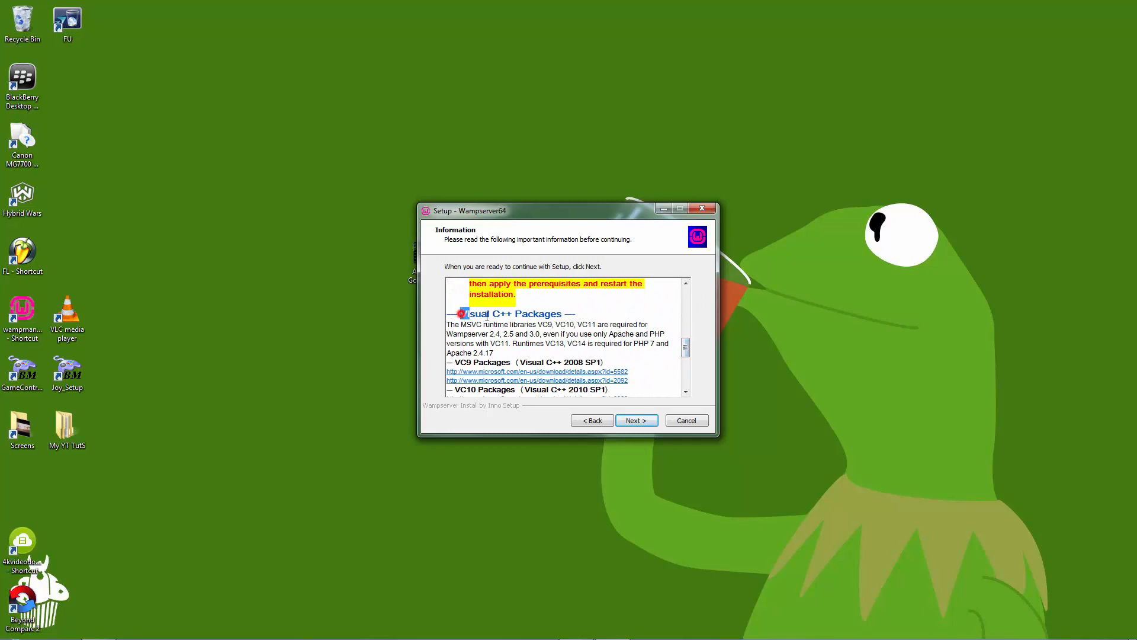
left_click_drag(460, 313, 515, 318)
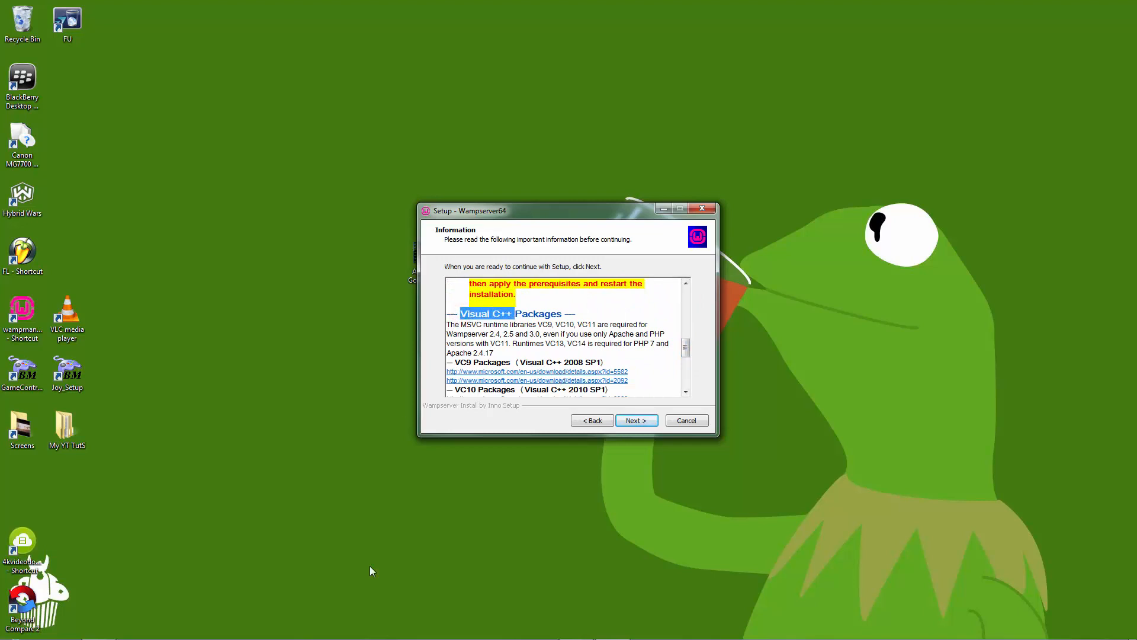
mouse_move(341, 635)
left_click(575, 627)
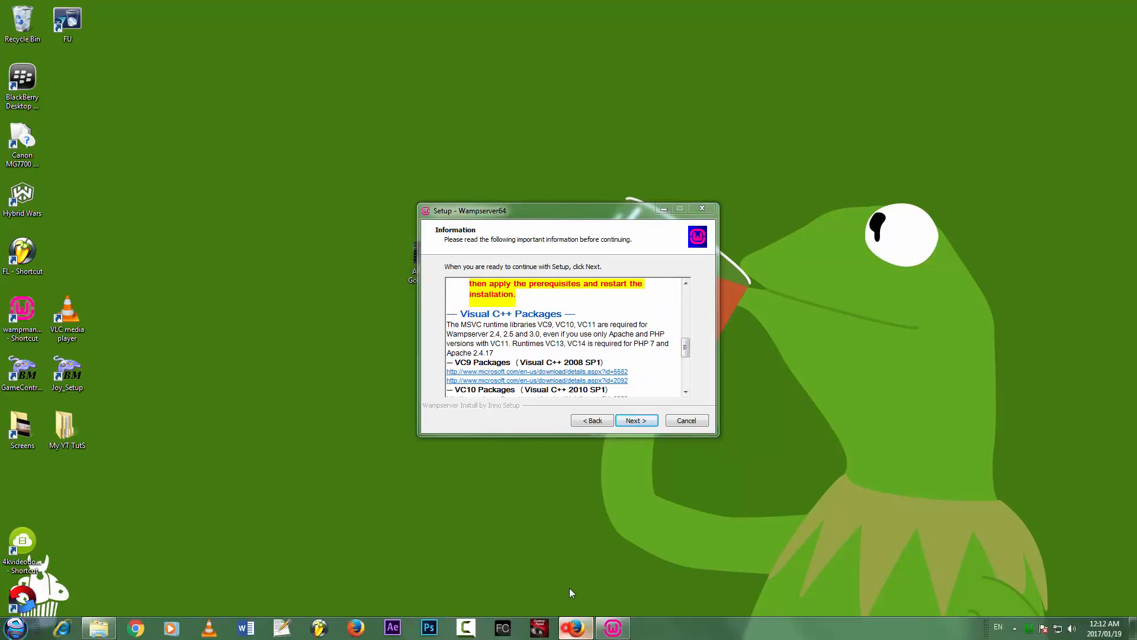
left_click(314, 7)
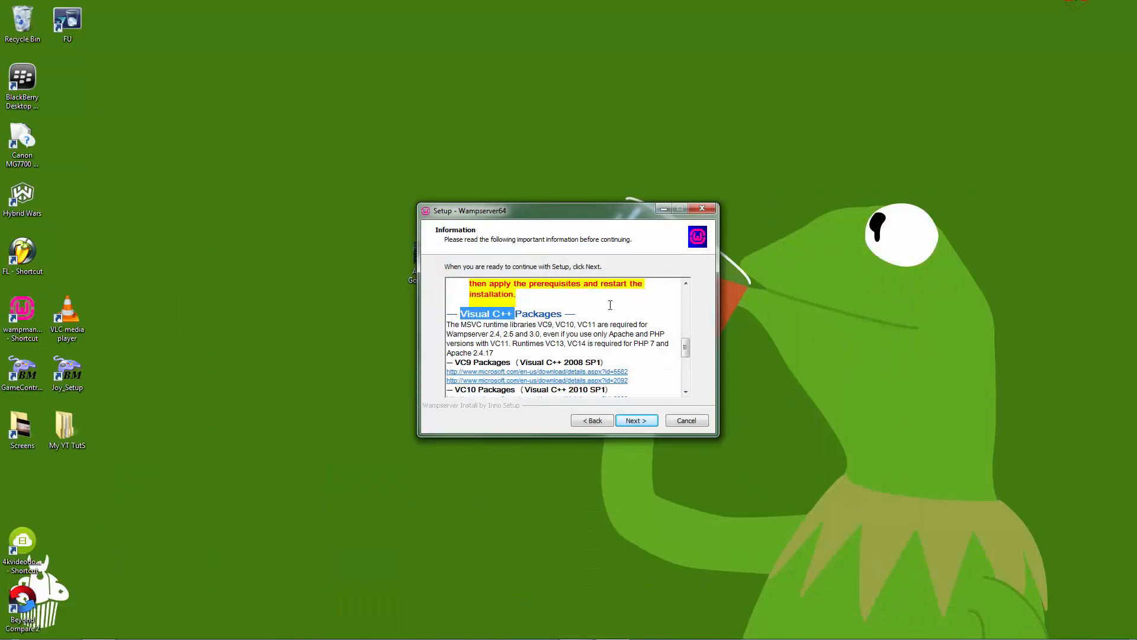
Examine the listed VC9 to VC14 packages and the instructions on installing their x86 and x64 versions.
scroll(651, 336, "down", 6)
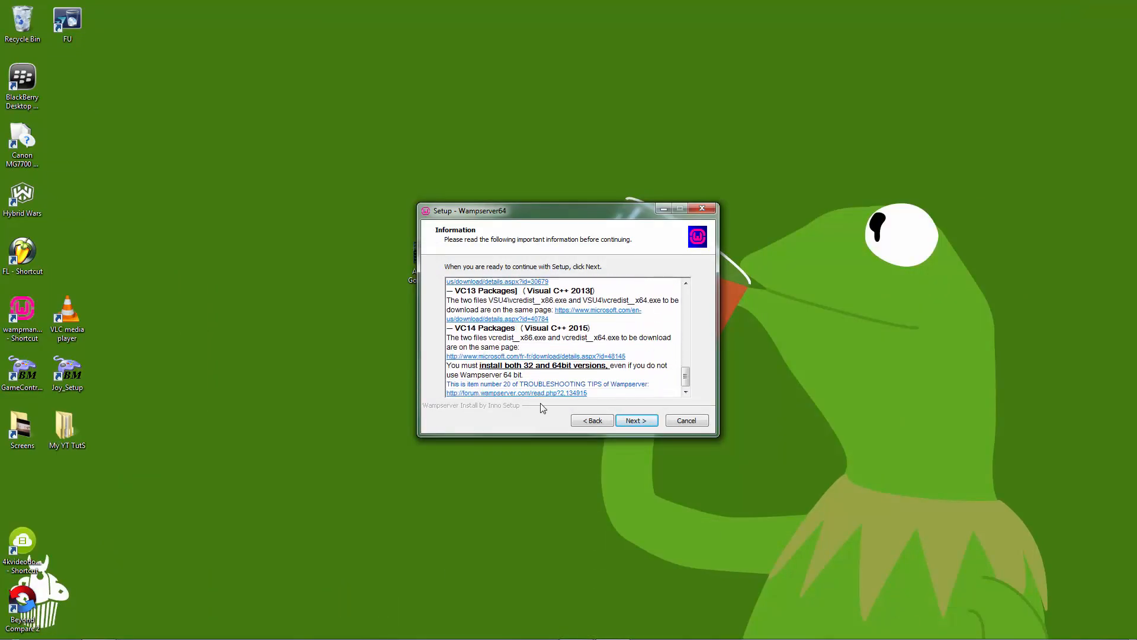
scroll(635, 385, "up", 4)
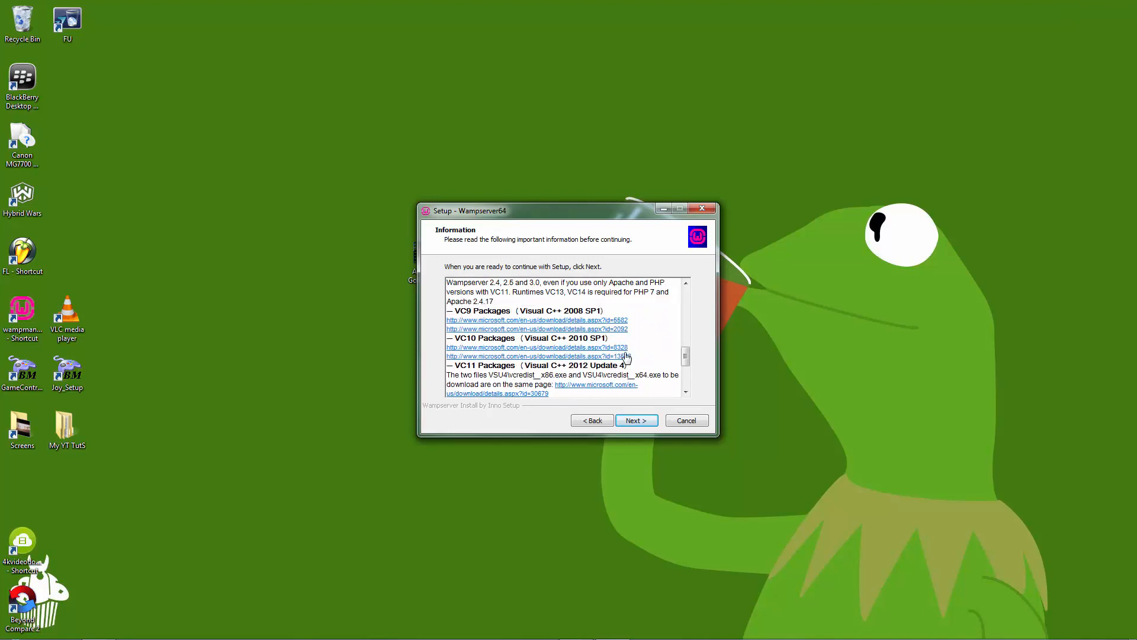
scroll(604, 335, "up", 2)
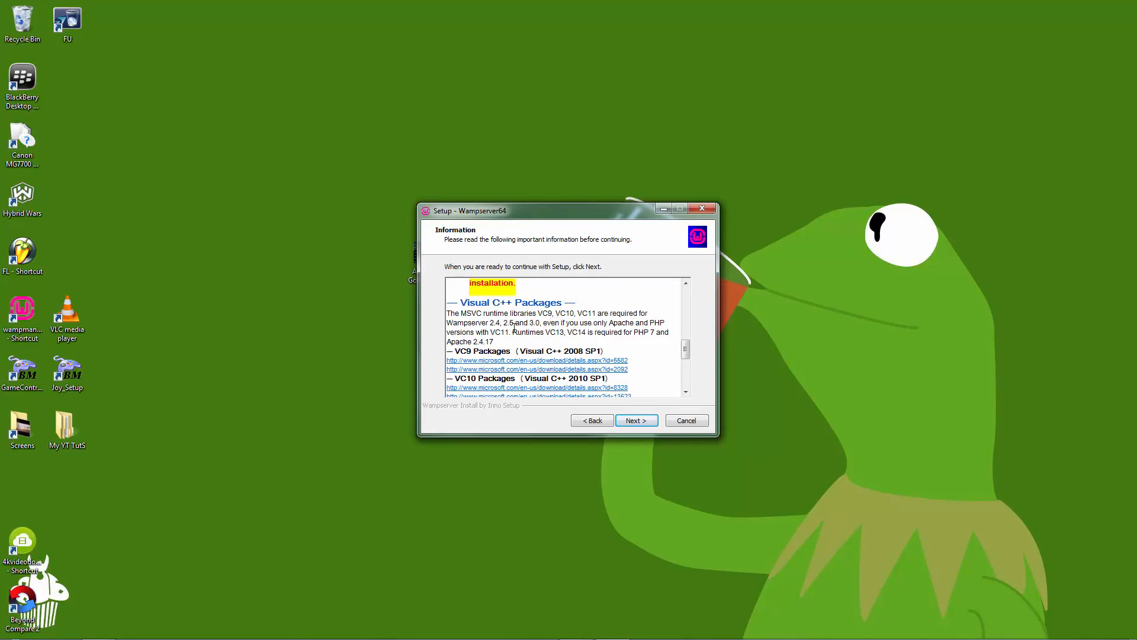
scroll(553, 328, "down", 2)
scroll(552, 342, "down", 1)
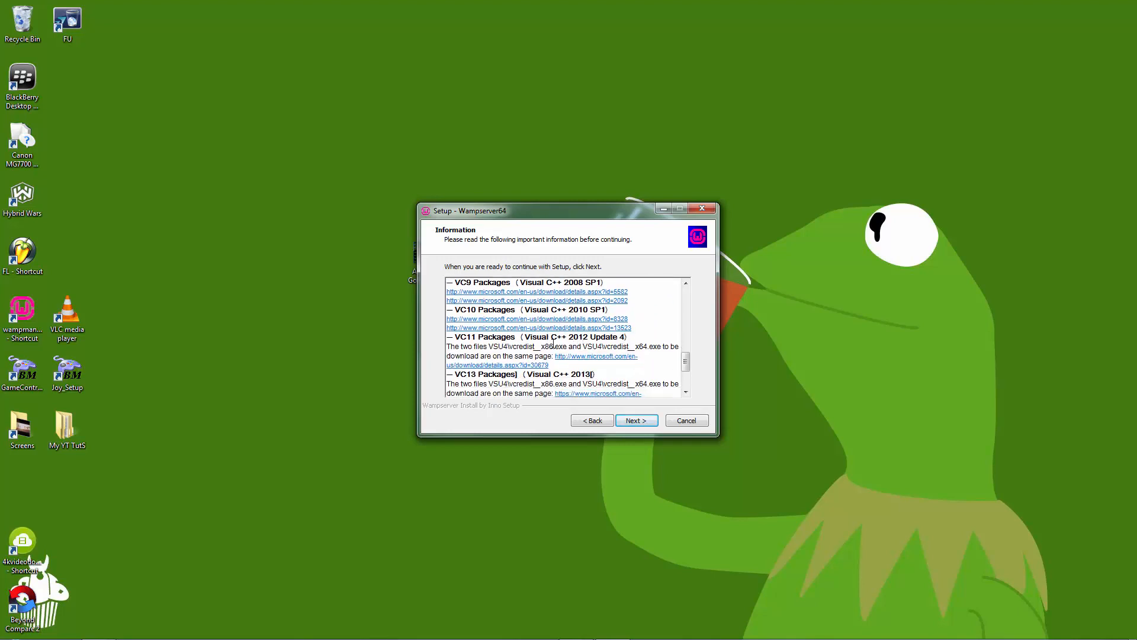
left_click_drag(541, 347, 553, 386)
scroll(564, 376, "down", 3)
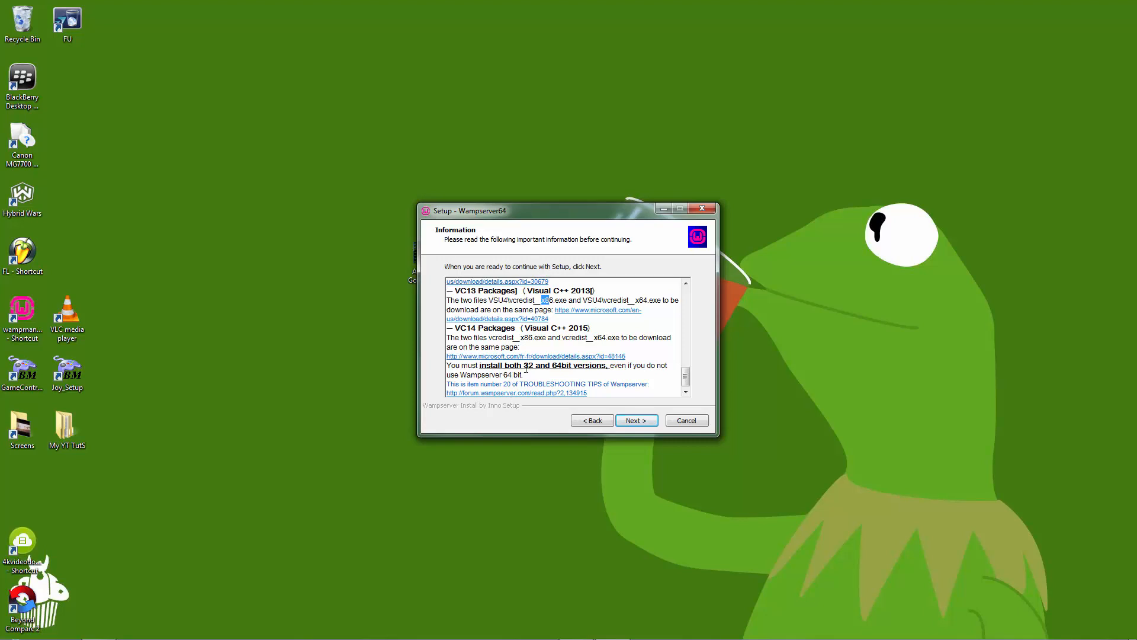
Review the Visual C++ Packages section again, covering the runtimes required and the note on installing both 32 and 64bit versions.
left_click_drag(564, 368, 566, 367)
left_click_drag(478, 367, 609, 368)
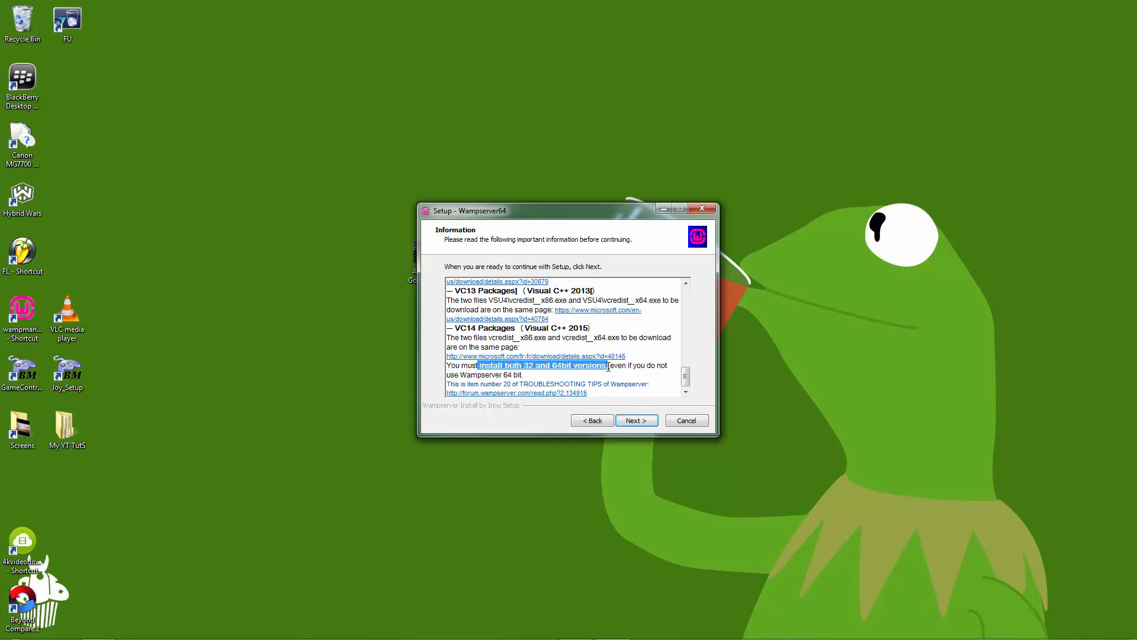
scroll(650, 360, "up", 5)
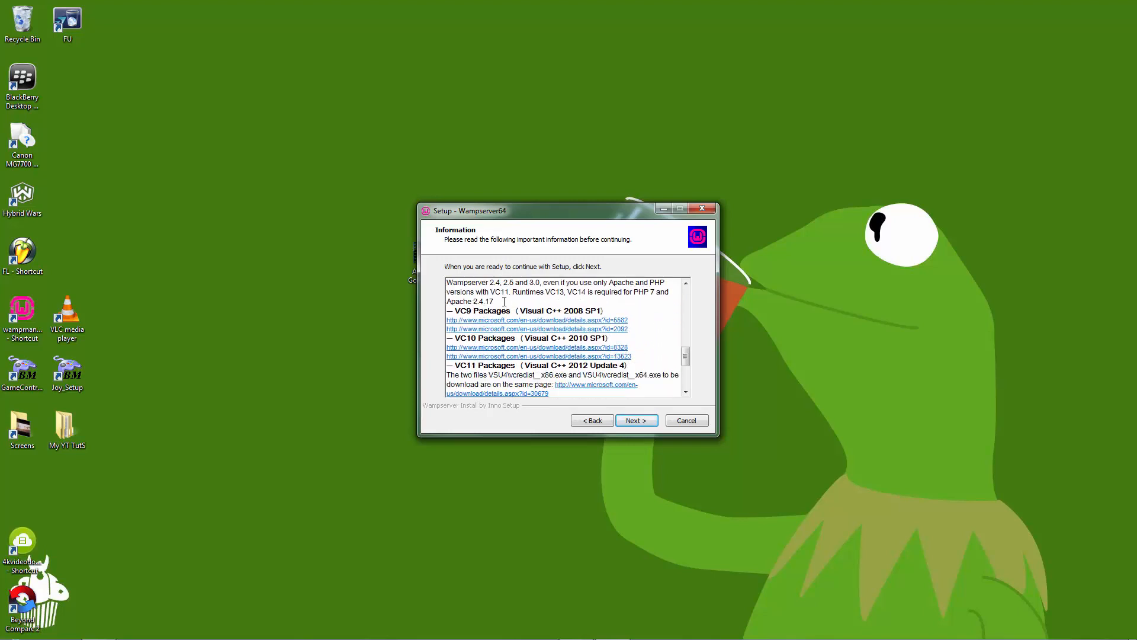
scroll(504, 302, "up", 2)
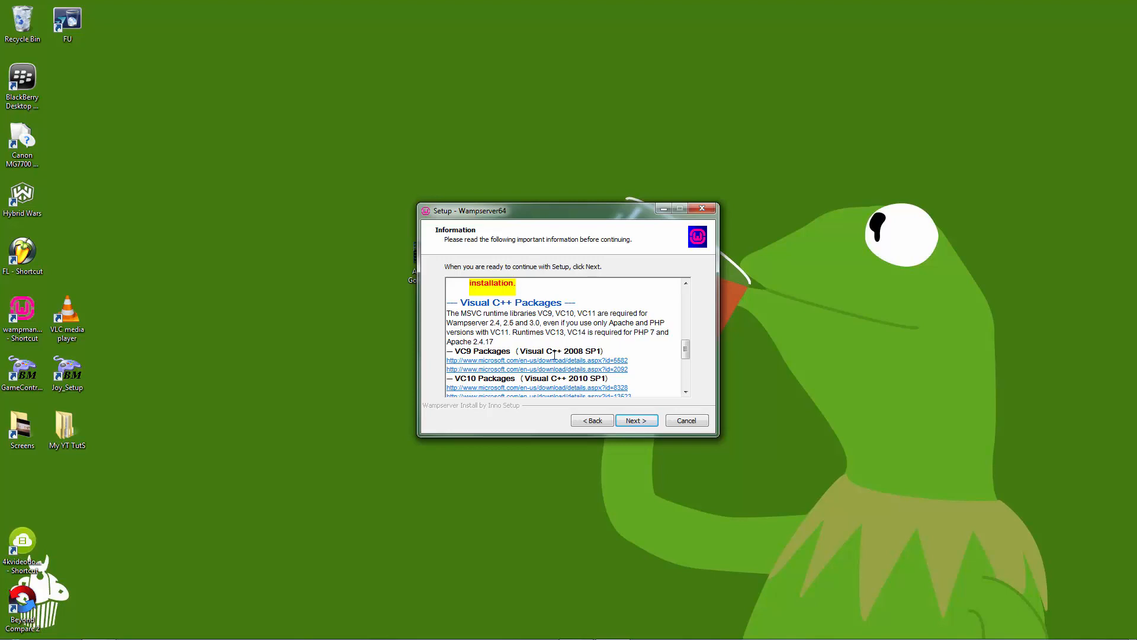
scroll(554, 354, "down", 4)
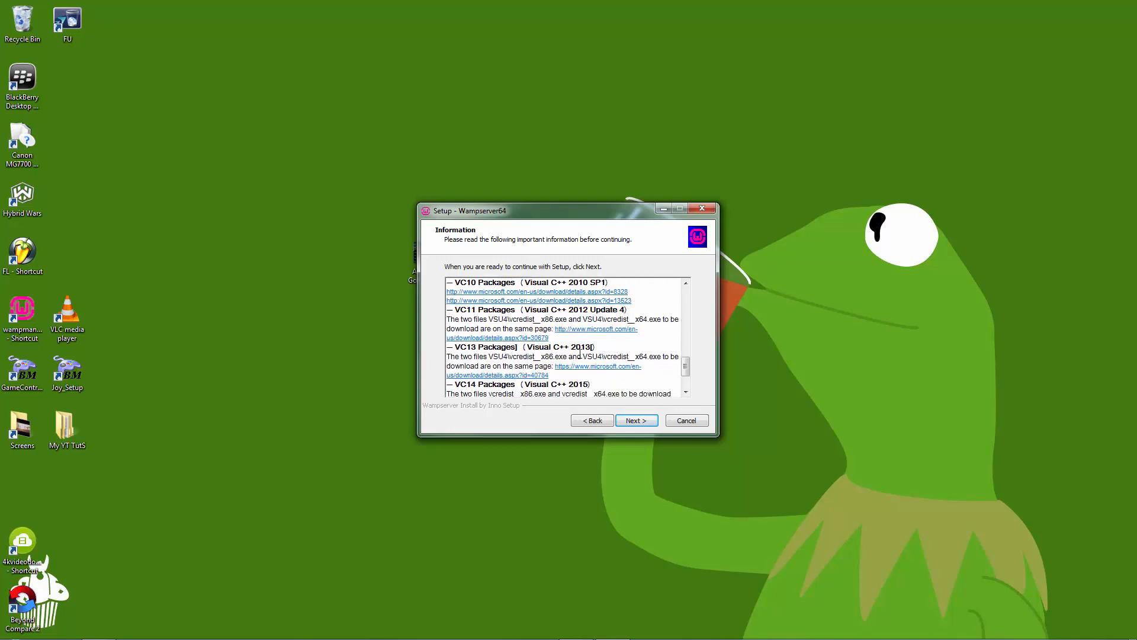
scroll(580, 354, "down", 2)
scroll(535, 326, "up", 5)
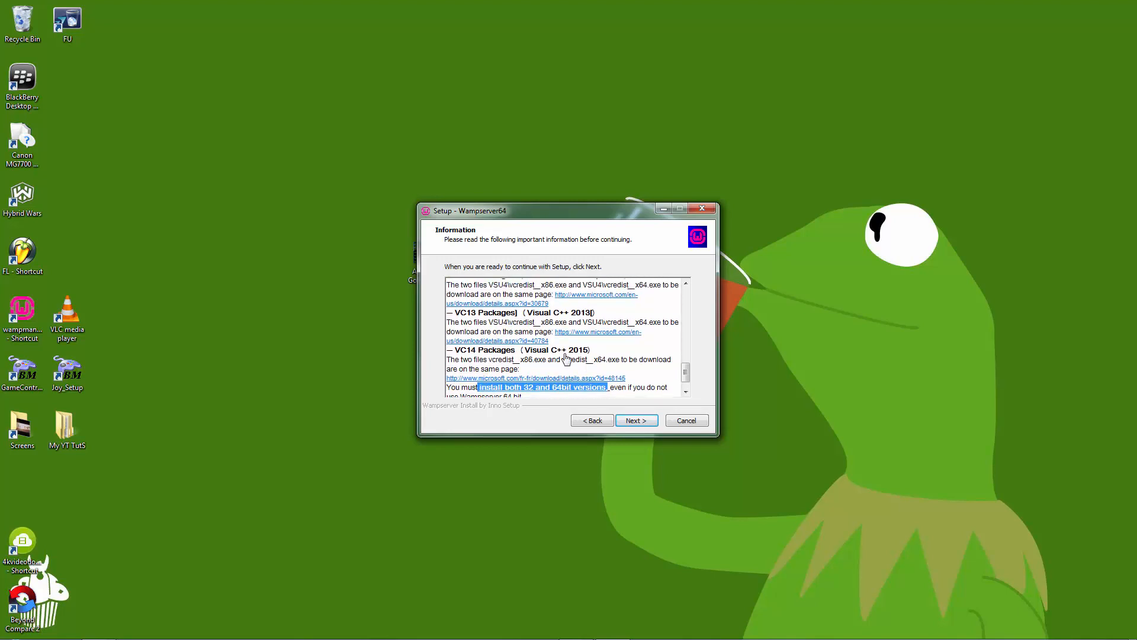
scroll(575, 335, "down", 5)
scroll(575, 335, "up", 5)
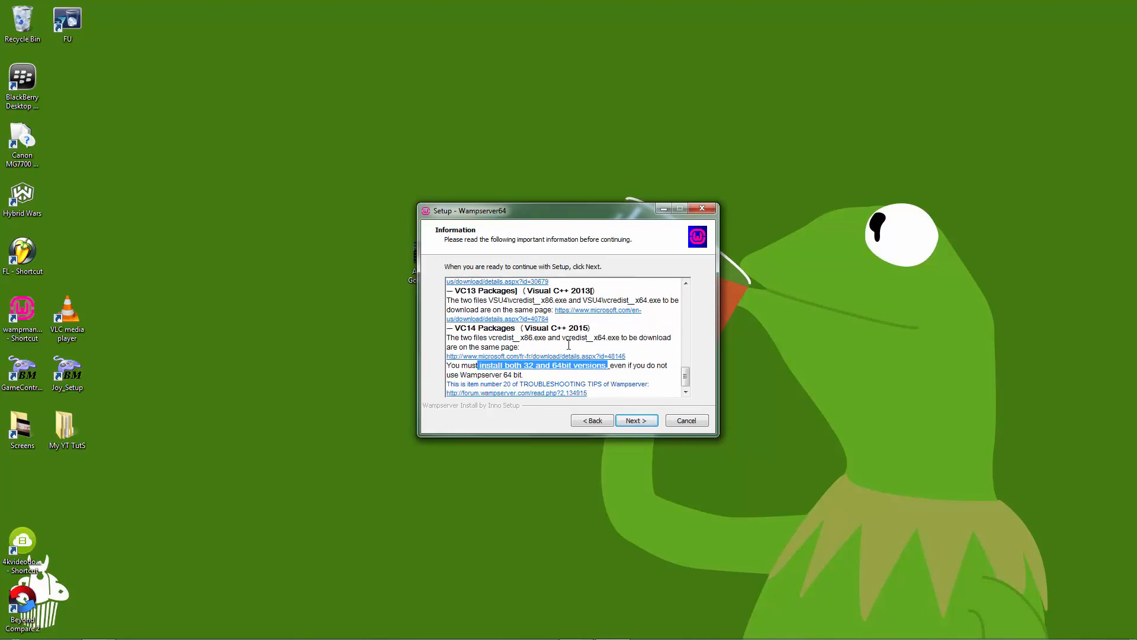
scroll(563, 337, "up", 2)
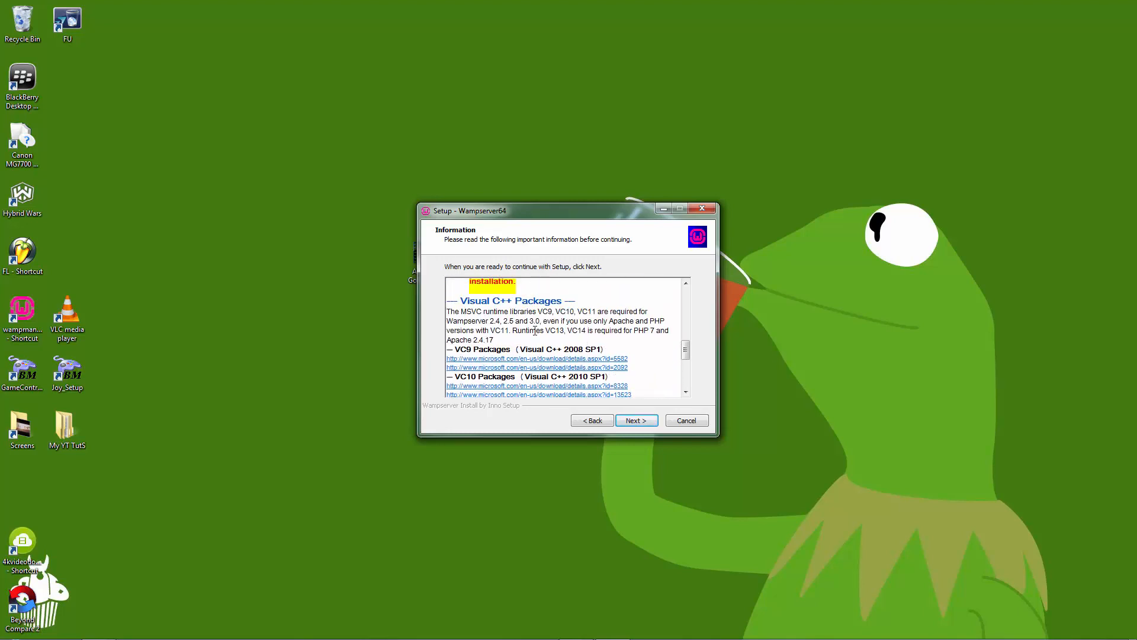
left_click_drag(483, 311, 536, 321)
left_click(541, 327)
scroll(619, 363, "down", 5)
Continue the setup to the destination location page and inspect the installation path C:\wamp64.
left_click(628, 418)
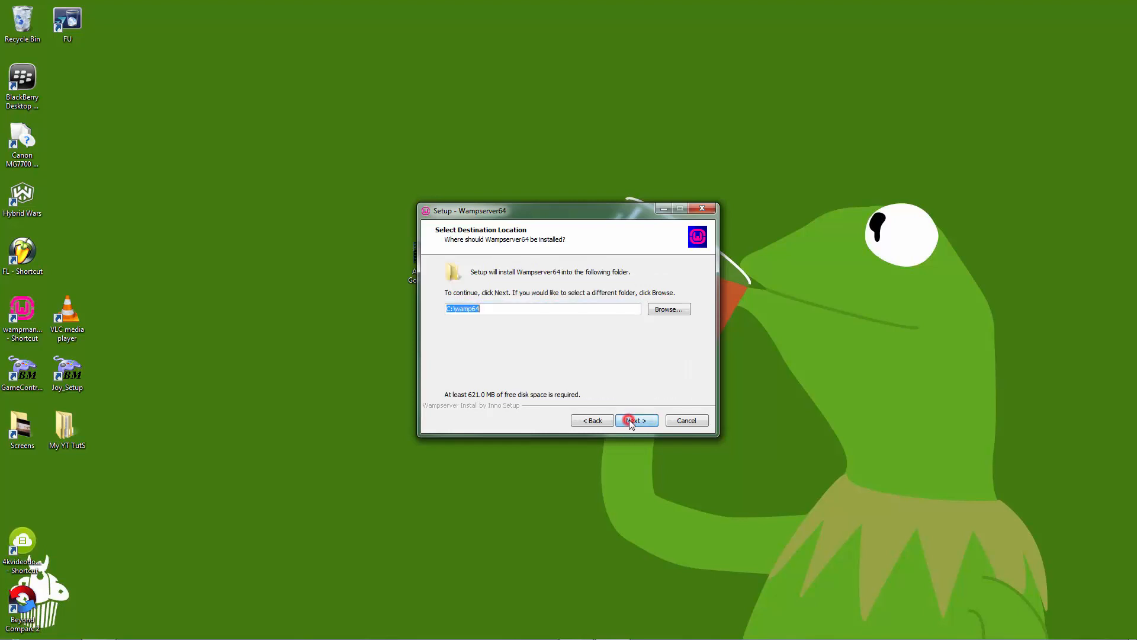
left_click(500, 312)
double_click(500, 311)
left_click(502, 311)
left_click_drag(445, 309, 436, 313)
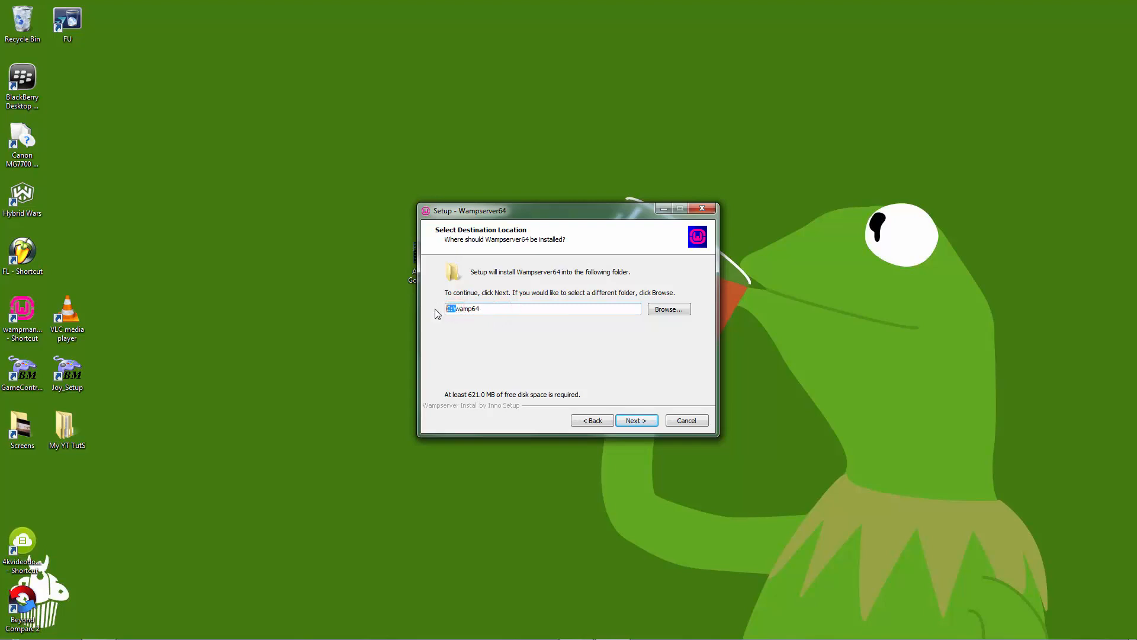
double_click(492, 312)
left_click(493, 311)
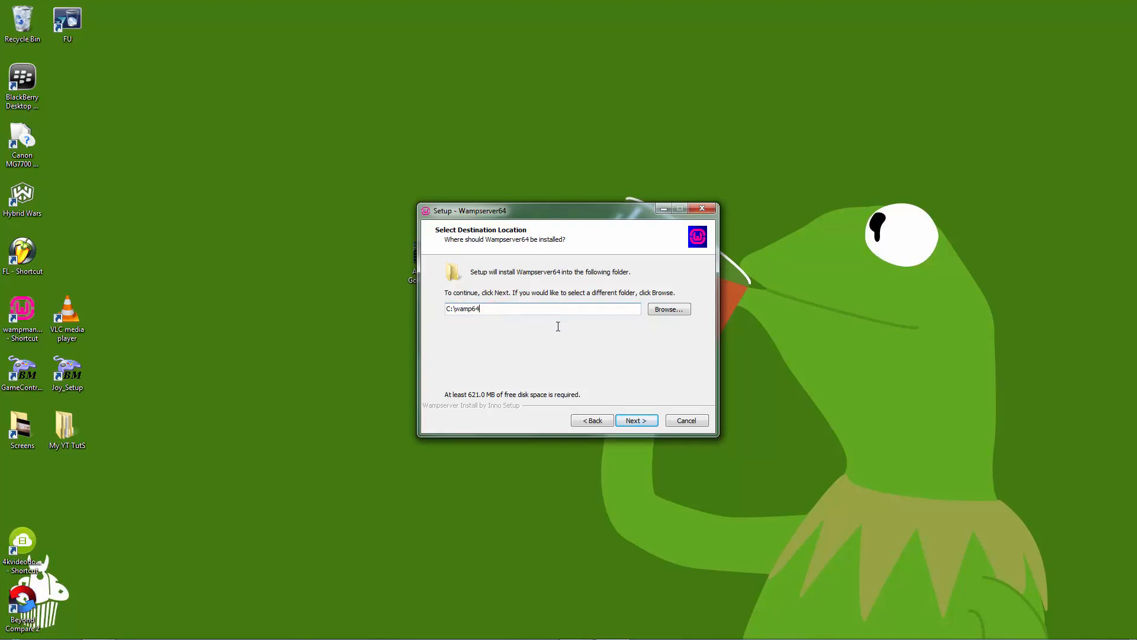
double_click(491, 309)
left_click(492, 309)
Exit the Wampserver64 setup and locate the wampmanager shortcut on the desktop and among the programs in Windows.
left_click(689, 424)
left_click(616, 377)
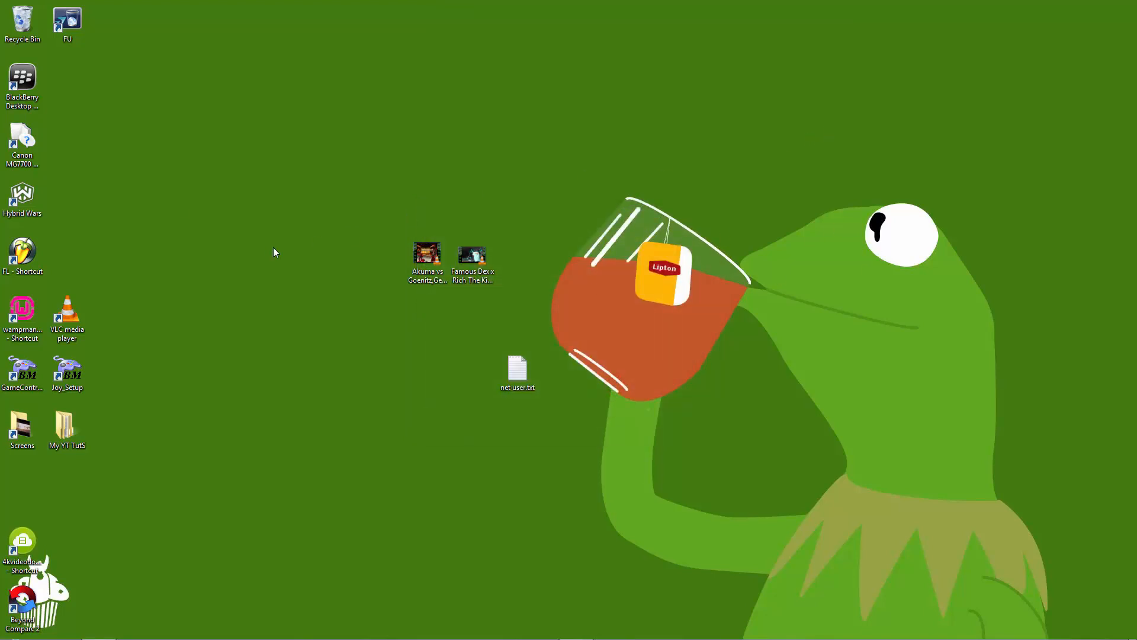
left_click(31, 333)
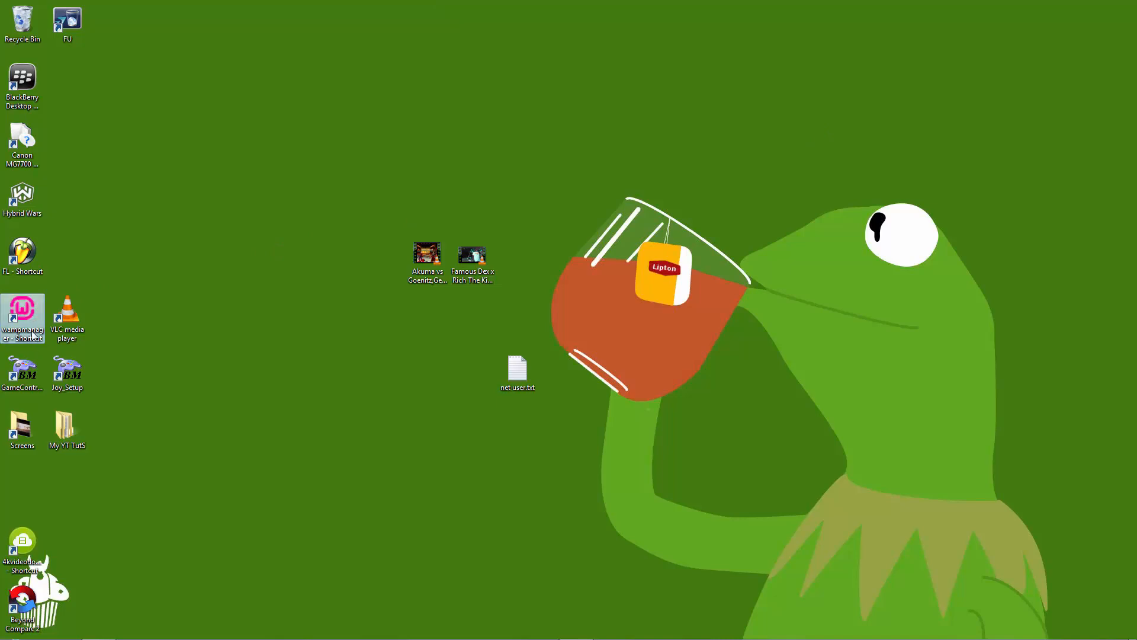
left_click(141, 350)
left_click(11, 631)
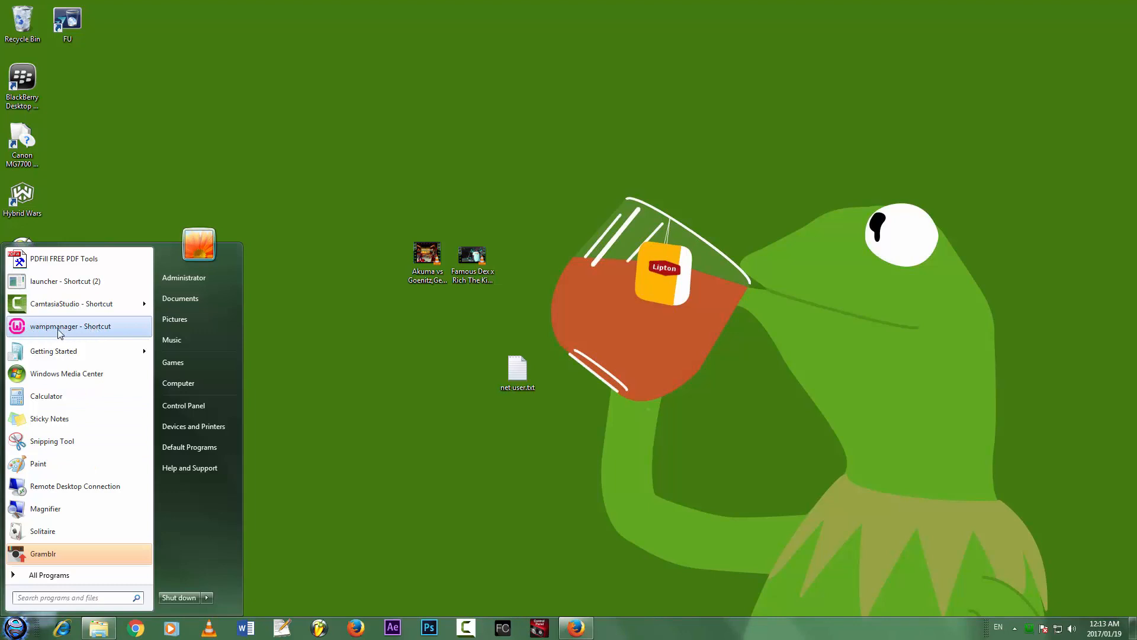
left_click(348, 457)
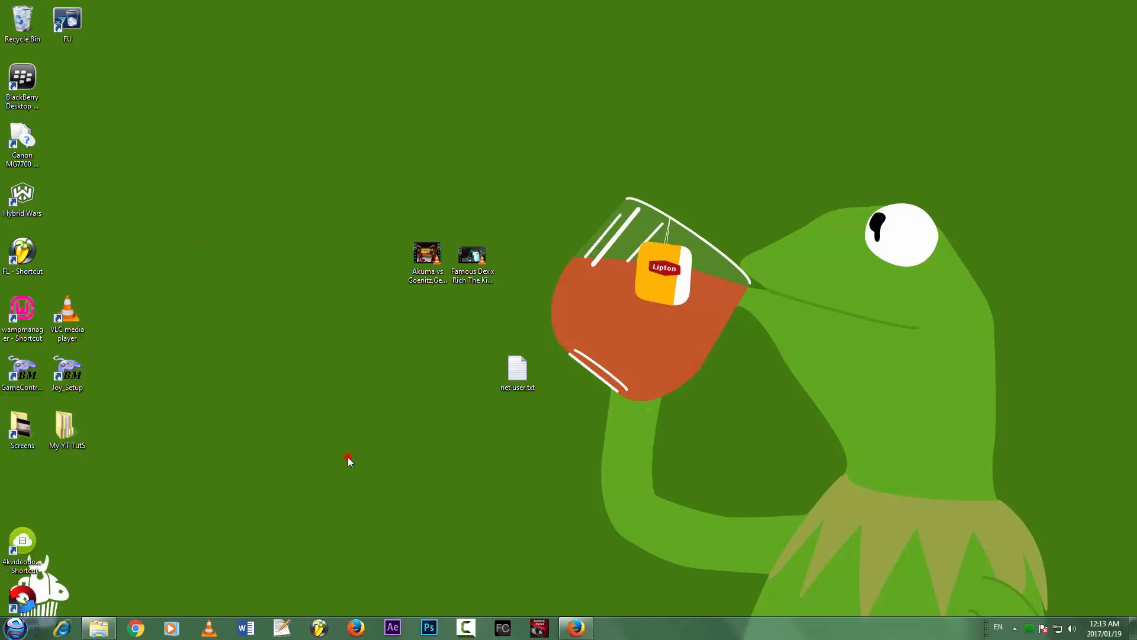
Open the www folder inside wamp64 on the C: drive in Windows Explorer and reposition the window near the desktop's centre.
left_click(98, 630)
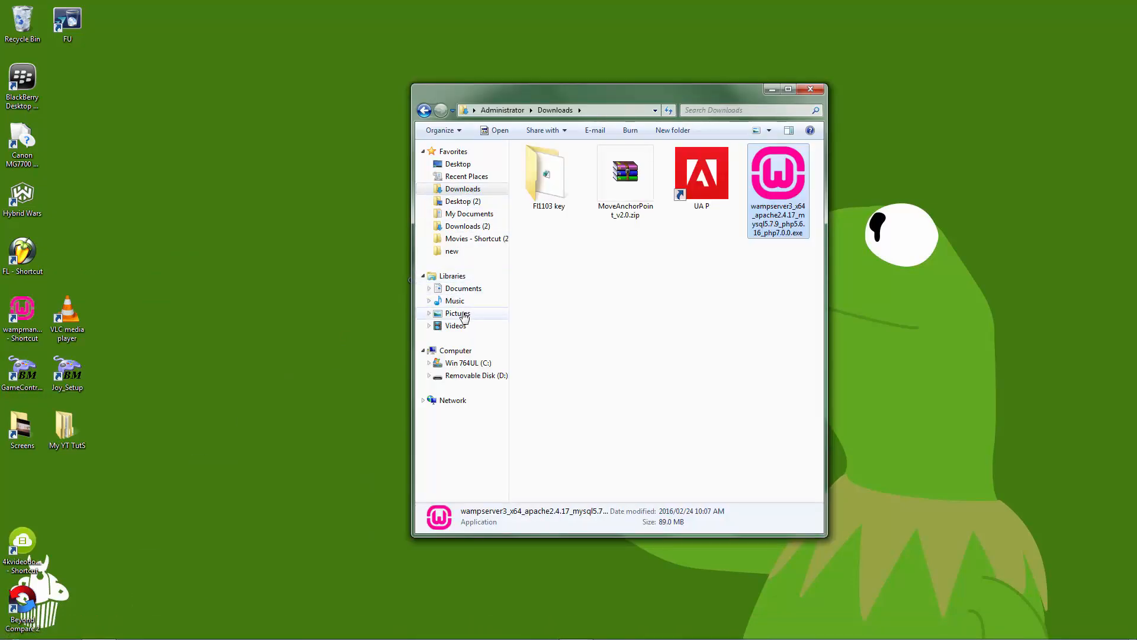
left_click(457, 350)
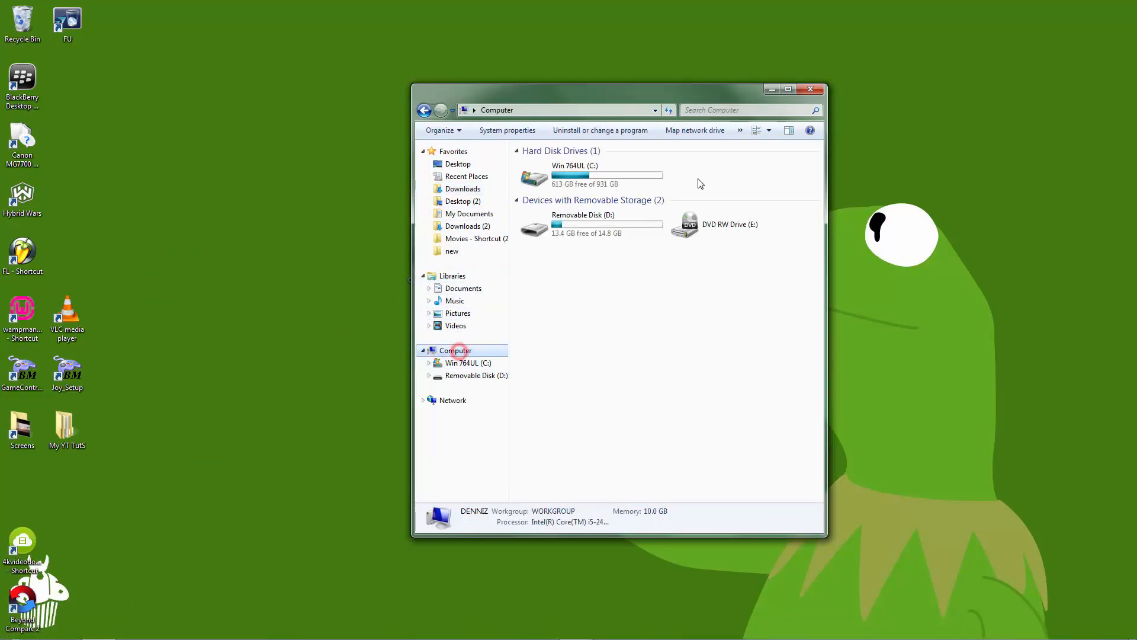
double_click(577, 177)
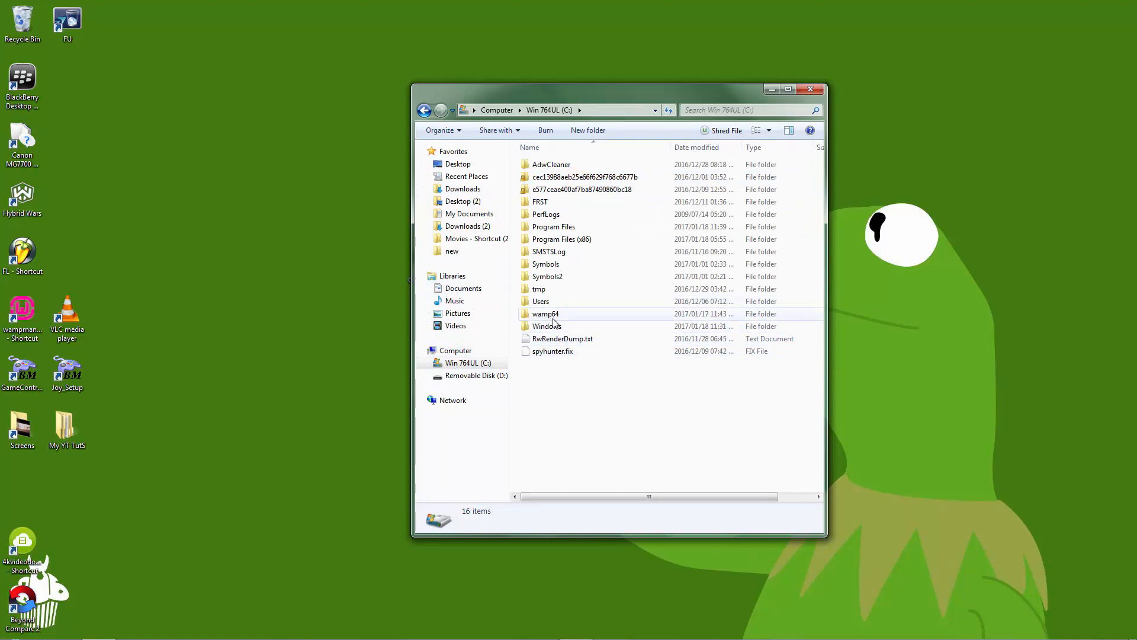
double_click(546, 314)
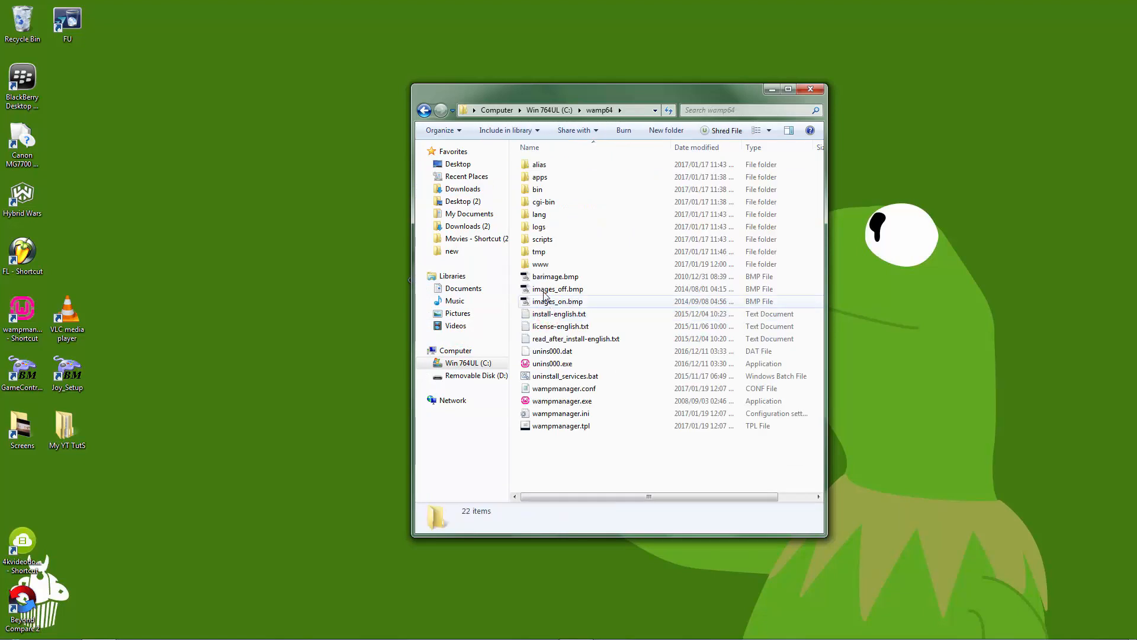
double_click(536, 265)
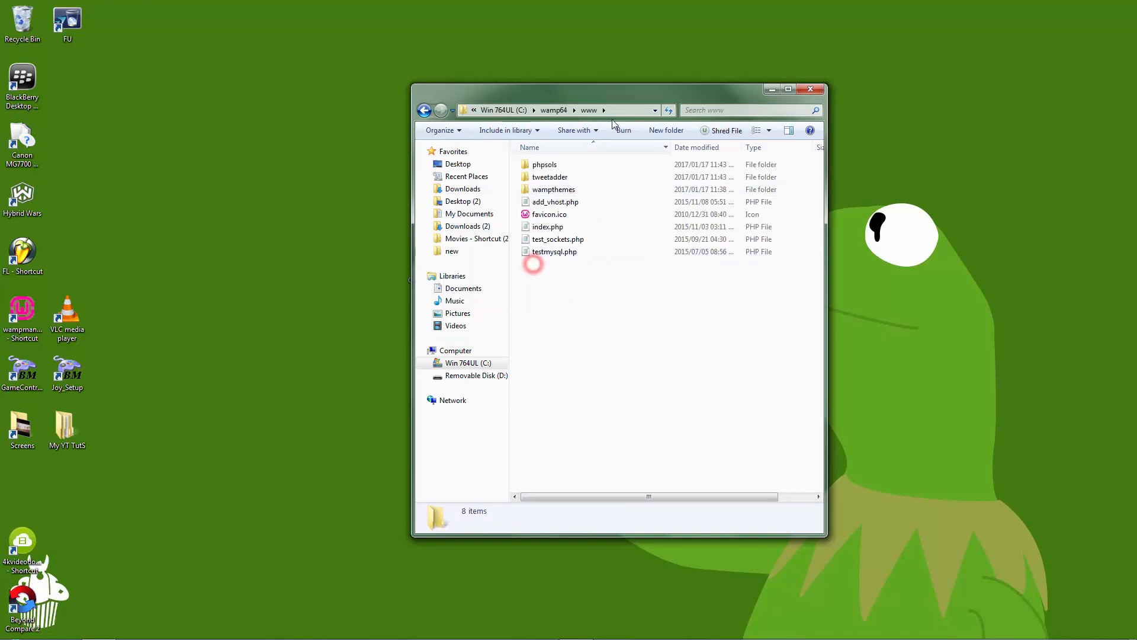
left_click_drag(614, 88, 733, 103)
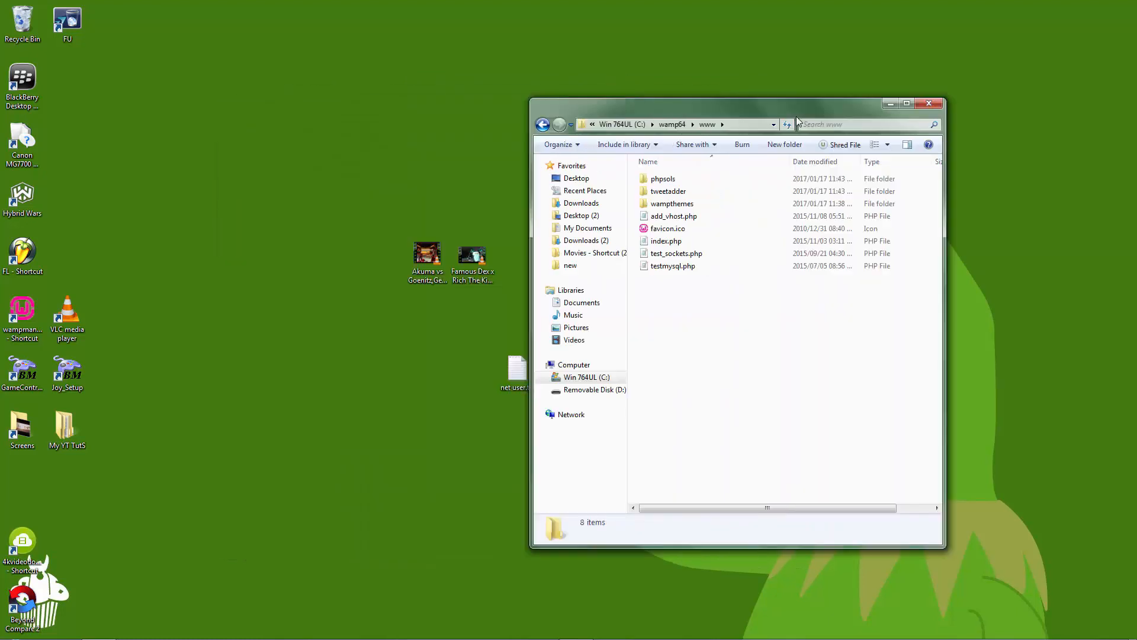
left_click_drag(796, 122, 599, 121)
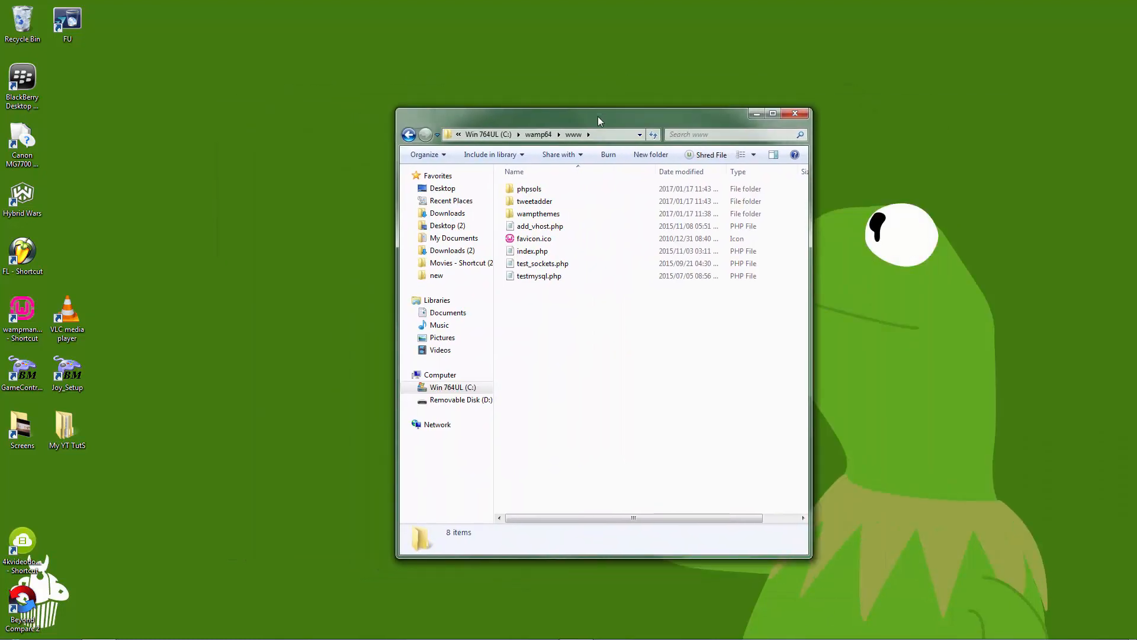
Exit the running WampServer and relaunch it from the wampmanager shortcut on the desktop.
mouse_move(921, 636)
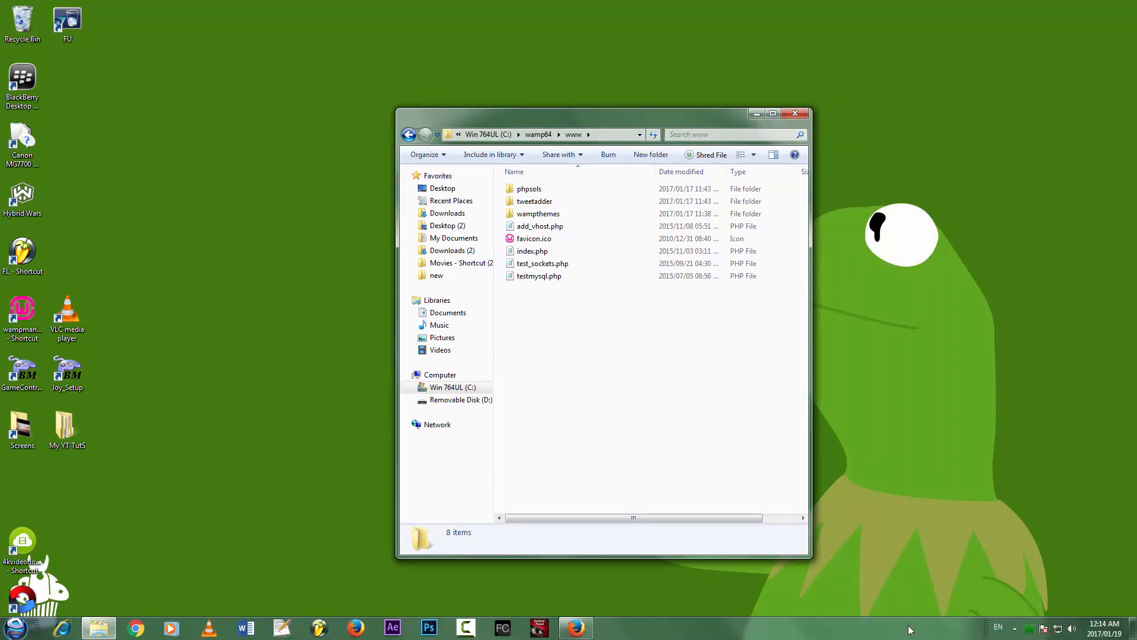
right_click(1033, 633)
left_click(1061, 619)
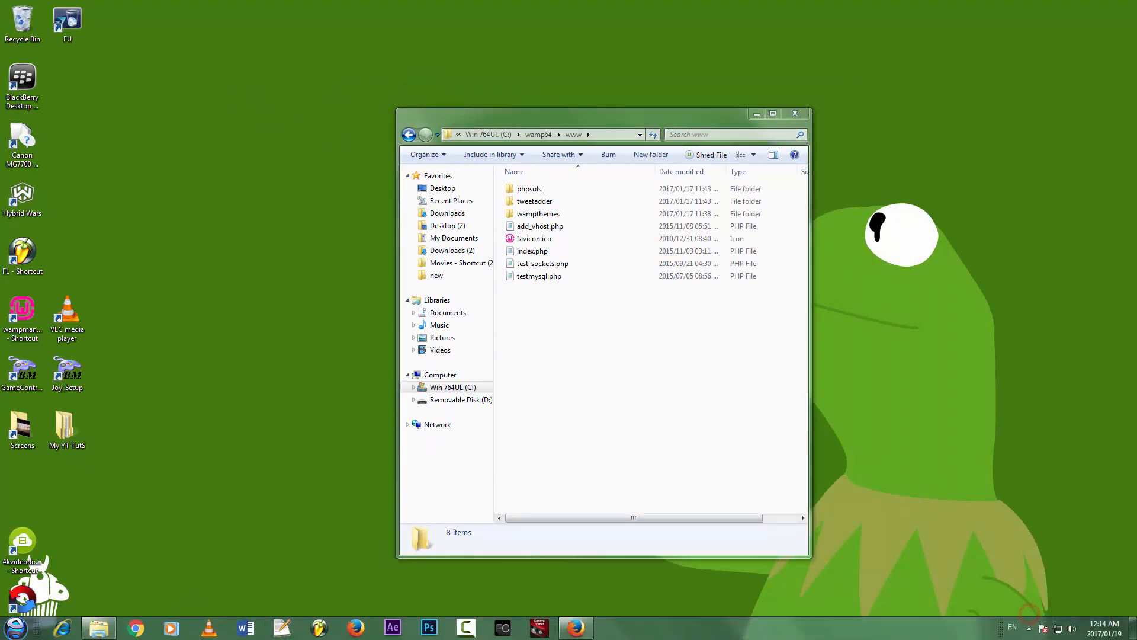
double_click(23, 311)
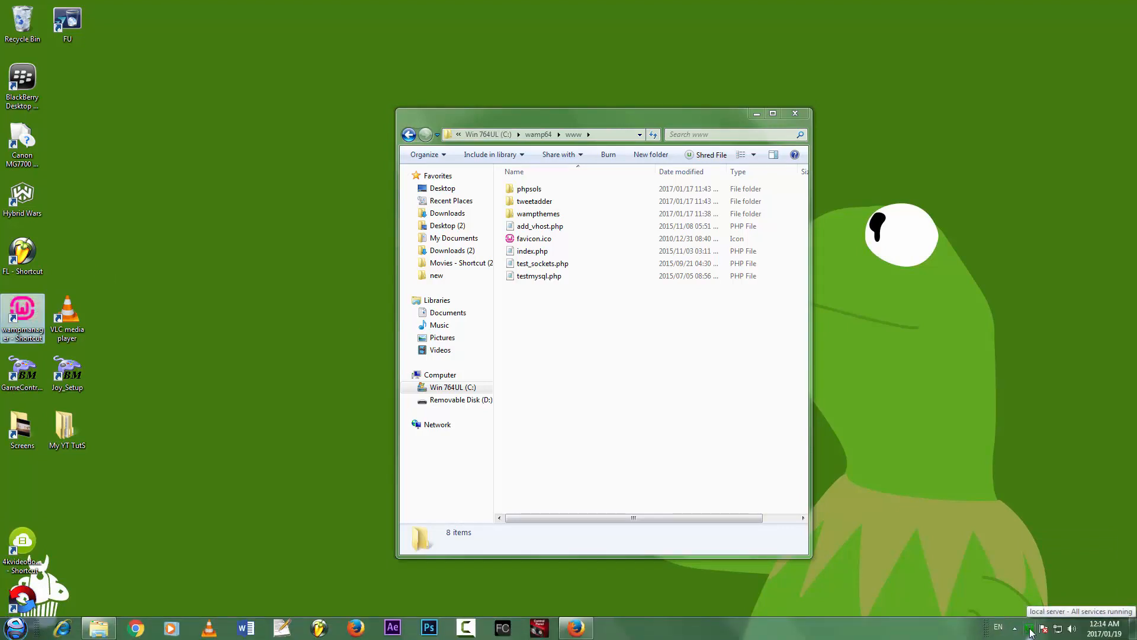
View WampServer's settings options and its service options, and restart all services.
right_click(1030, 629)
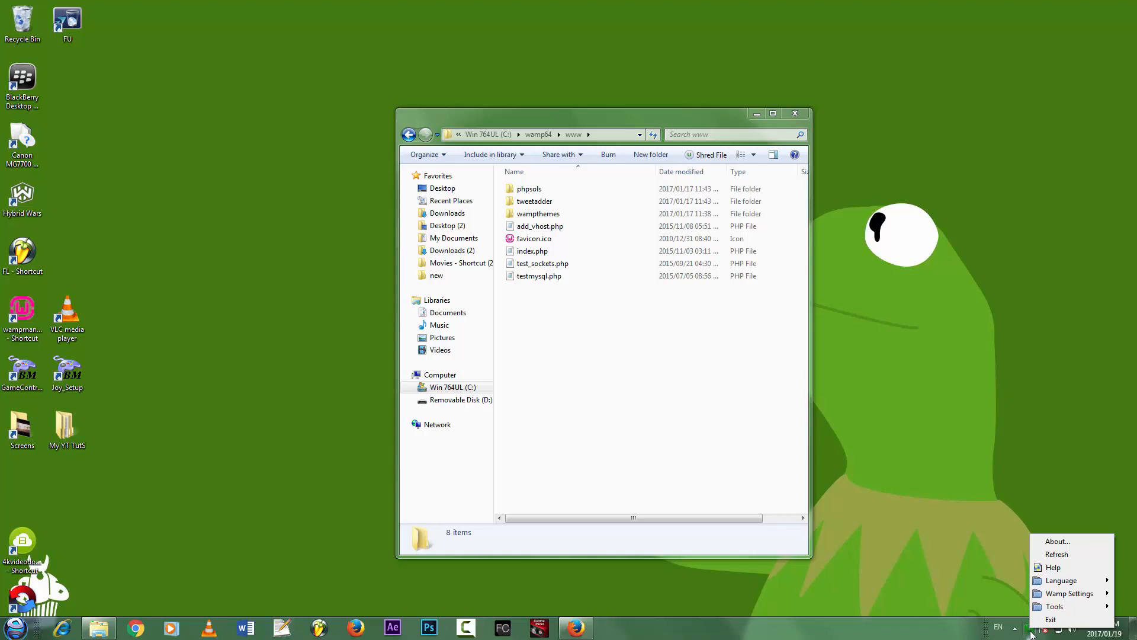
left_click(1031, 633)
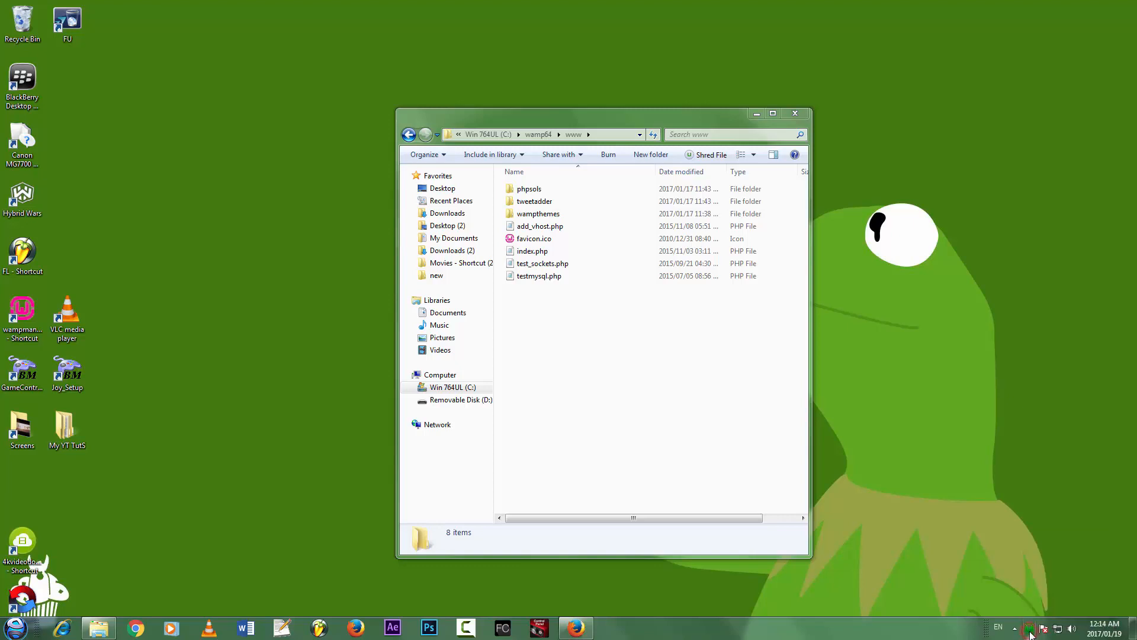
left_click(1031, 633)
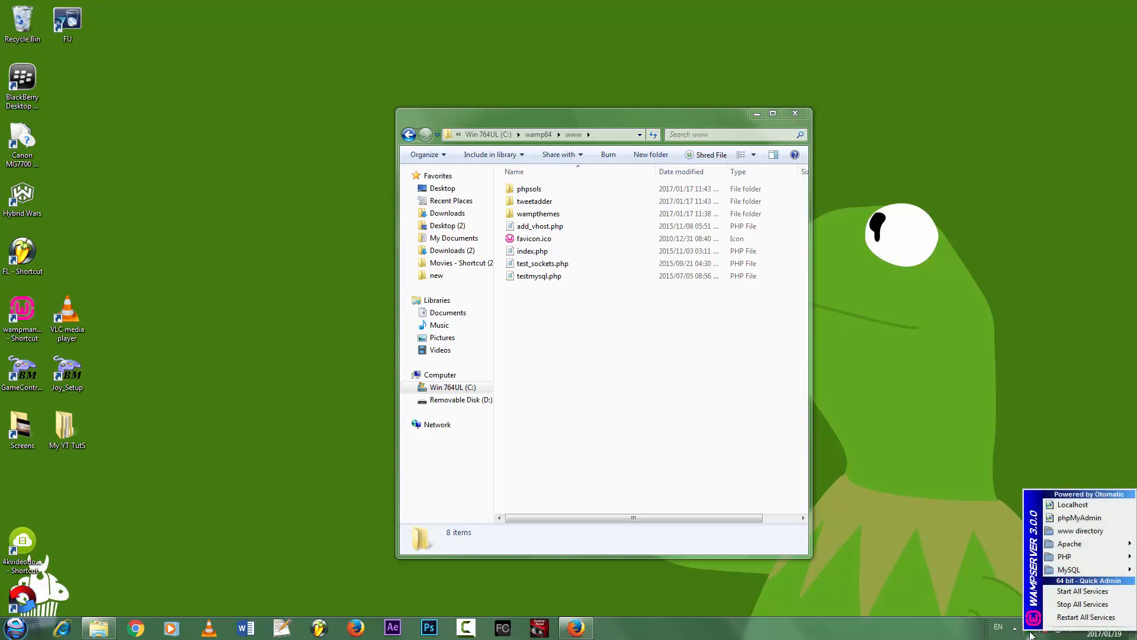
left_click(1067, 617)
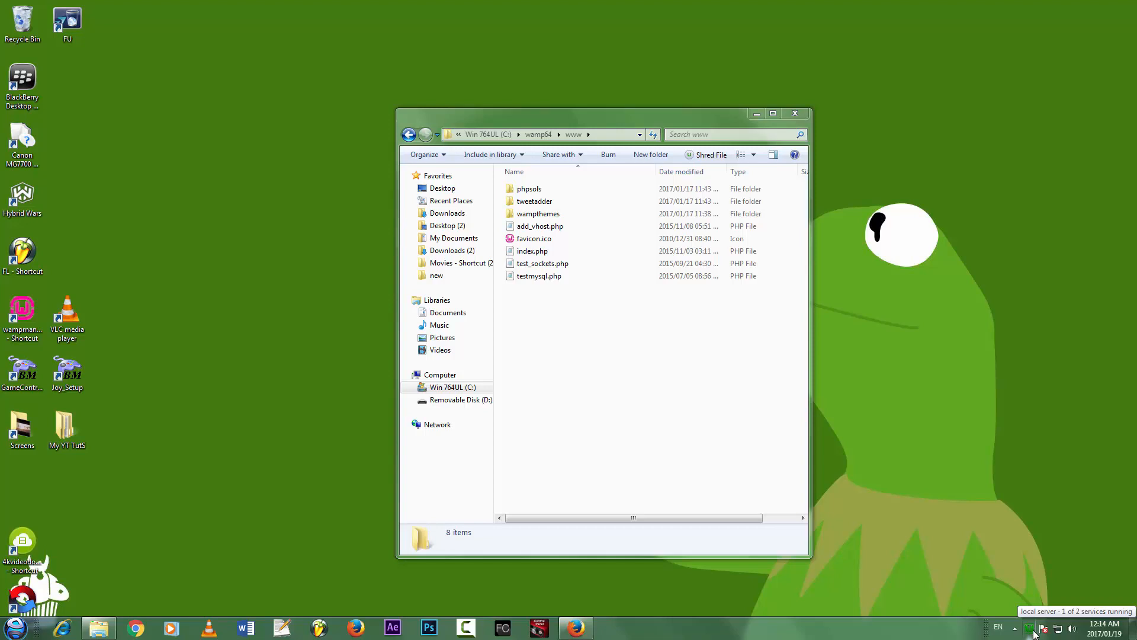
Open WampServer's Localhost page in Firefox, and load localhost/ in a new tab as well.
left_click(1028, 629)
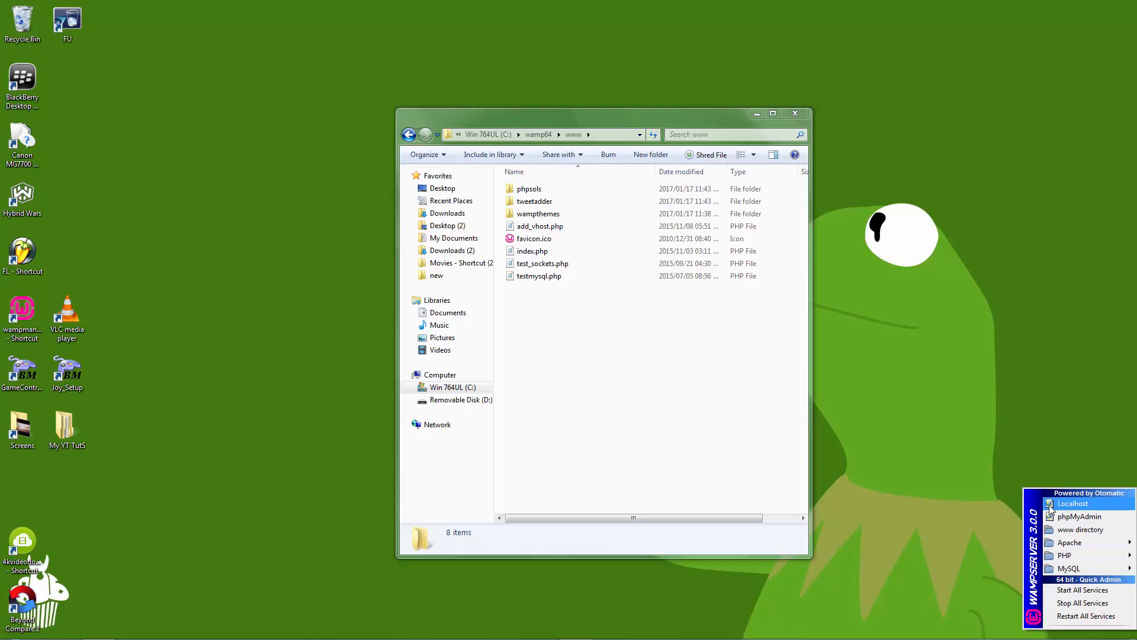
left_click(1074, 504)
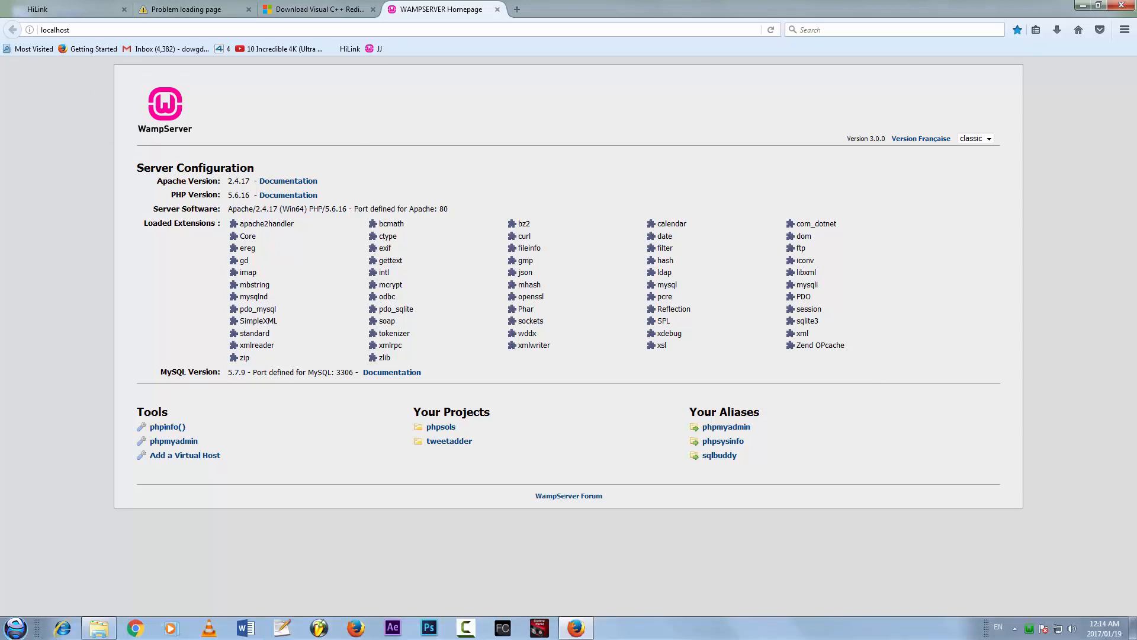
left_click(516, 9)
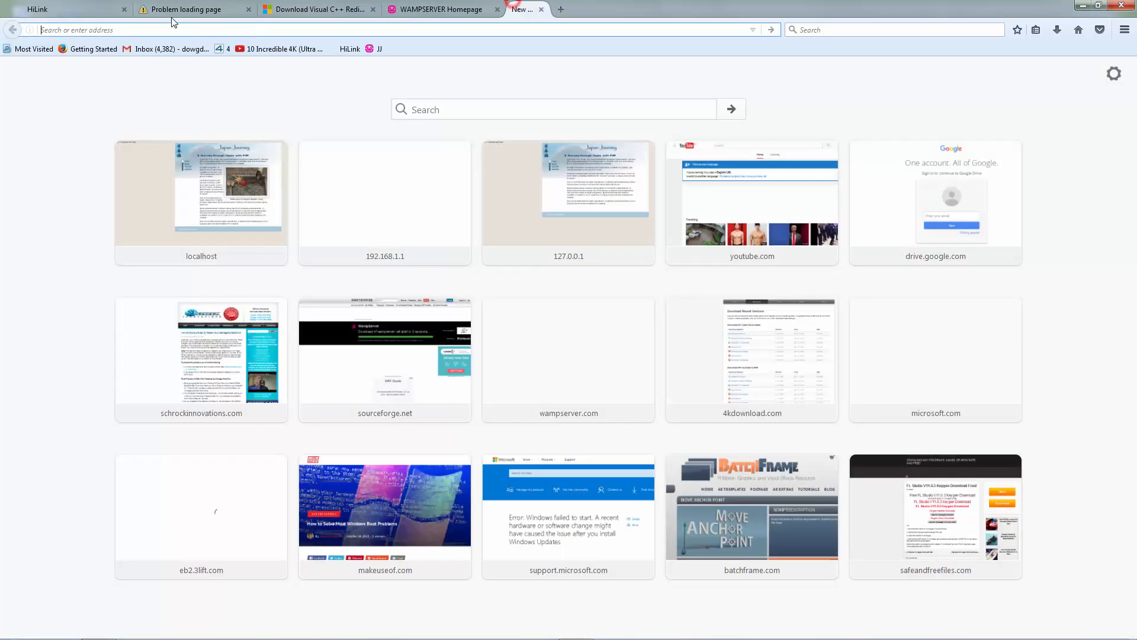
type("localhost/")
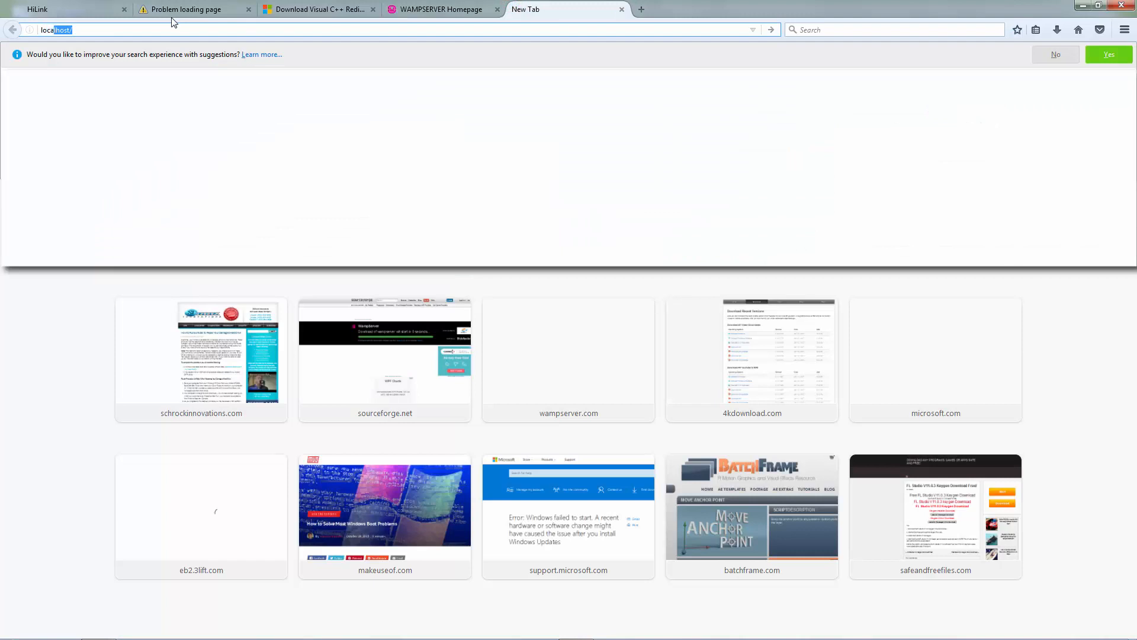
key("Right")
key("Return")
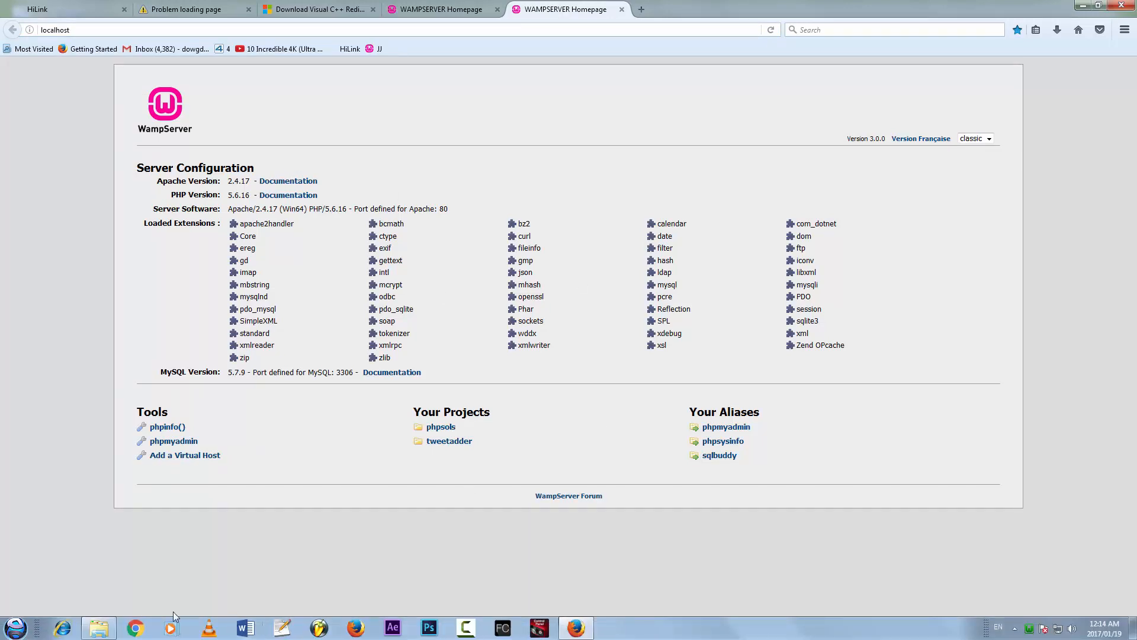
Arrange the Firefox and Explorer windows side by side and reopen the www folder from wamp64.
key("super+Left")
left_click_drag(651, 114, 936, 88)
left_click_drag(567, 220, 717, 220)
left_click_drag(893, 88, 882, 86)
left_click(850, 104)
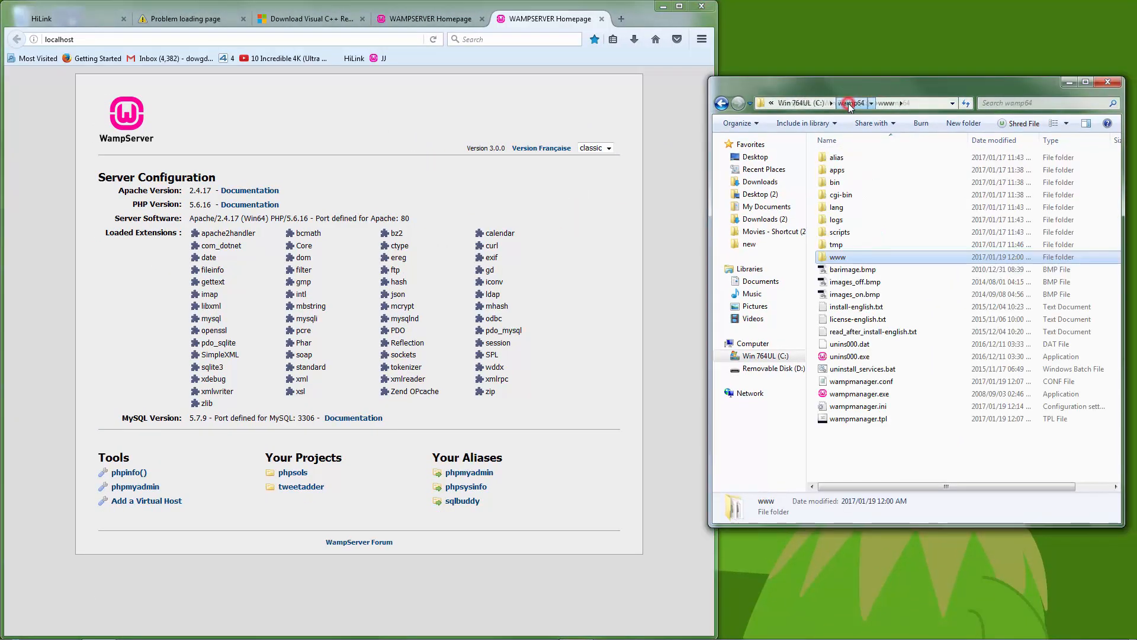
double_click(835, 259)
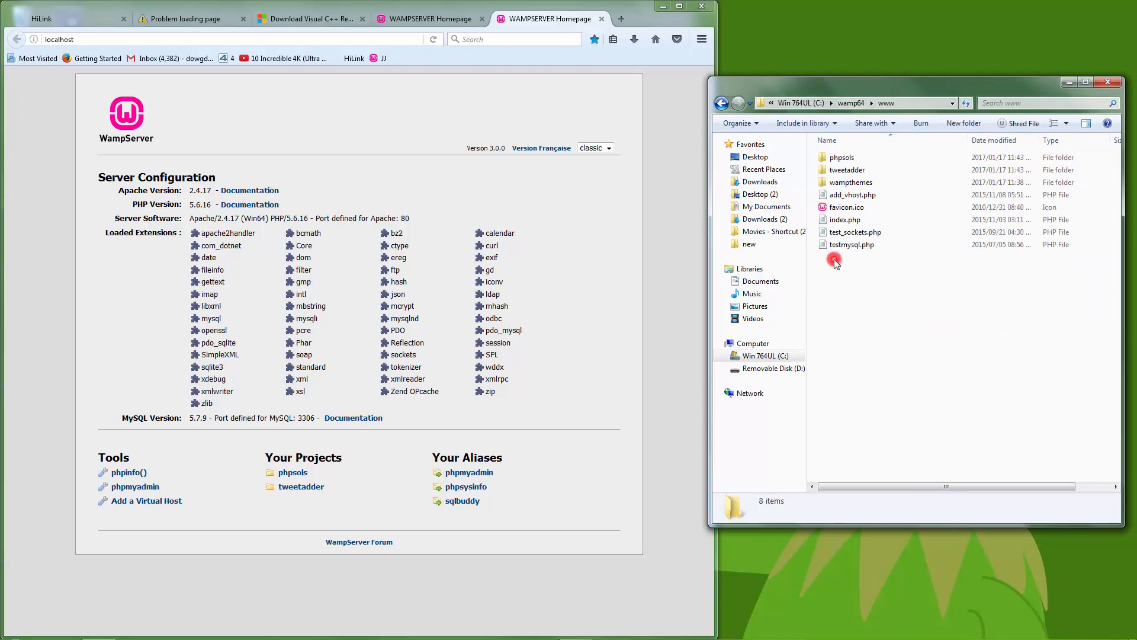
Load the WampServer homepage through the address 127.0.0.1 in the current tab.
left_click_drag(1049, 299, 865, 293)
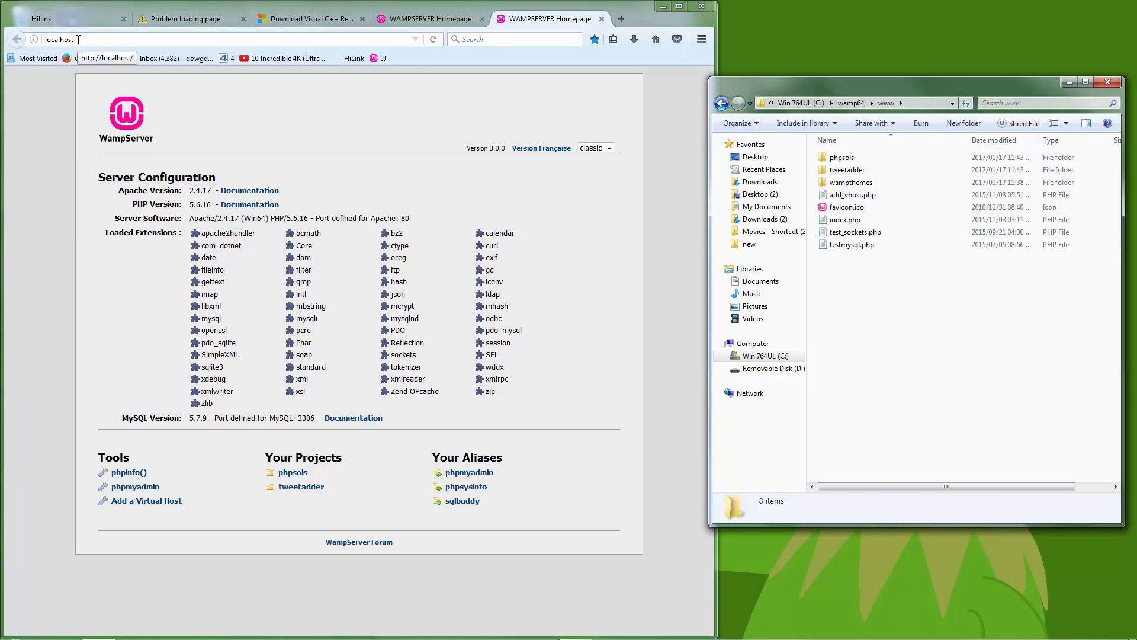
left_click(156, 37)
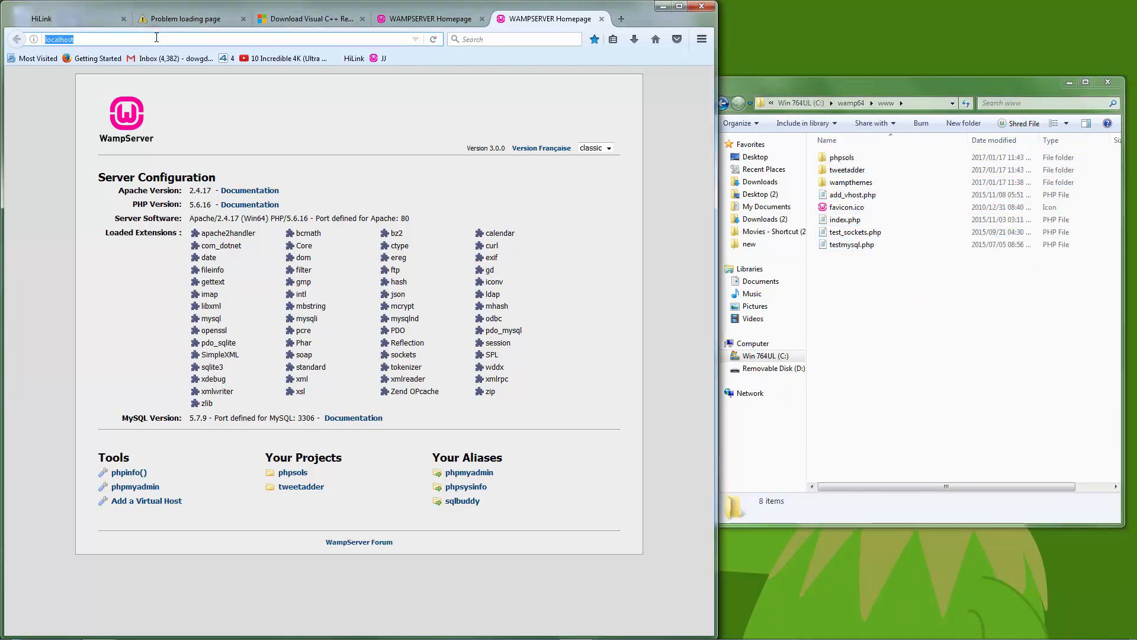
type("1.")
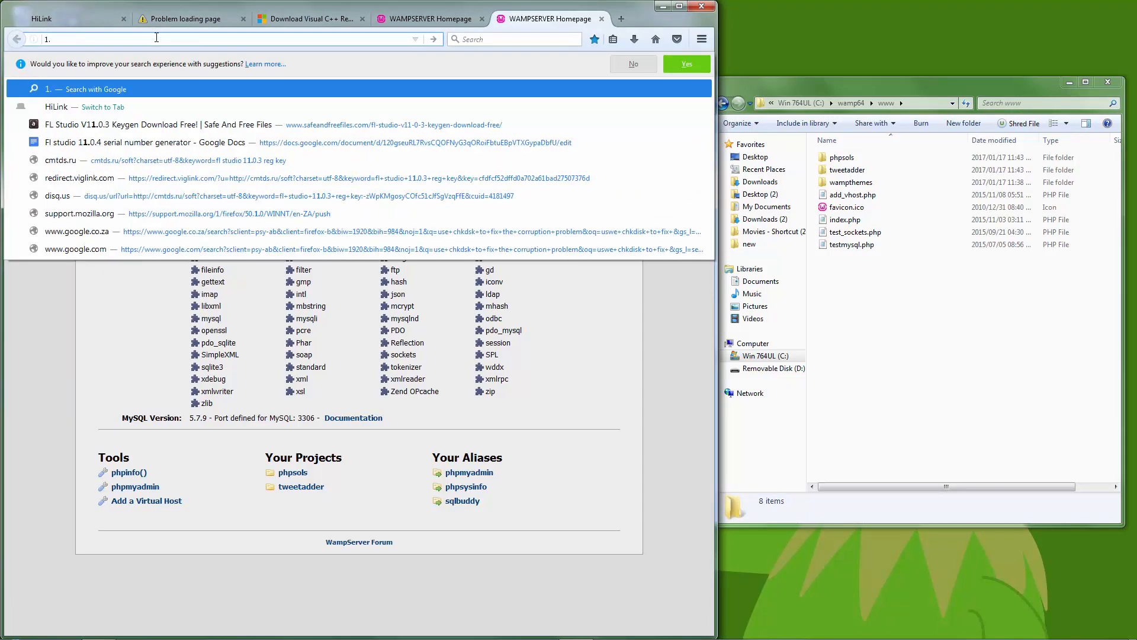
key("BackSpace")
type("27.")
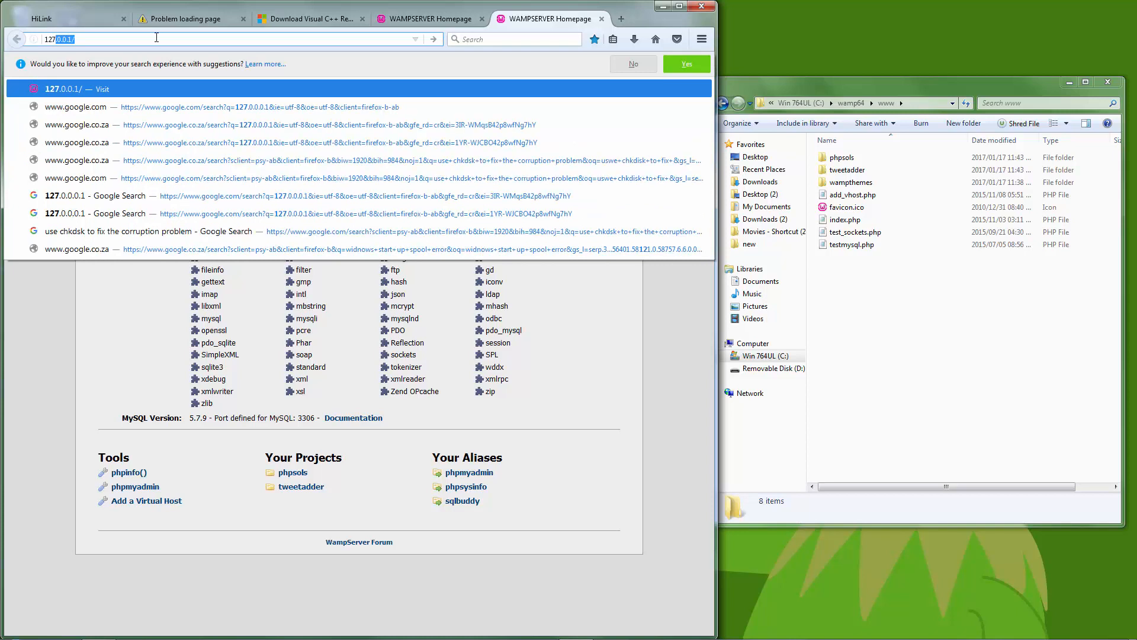
type("0.0.")
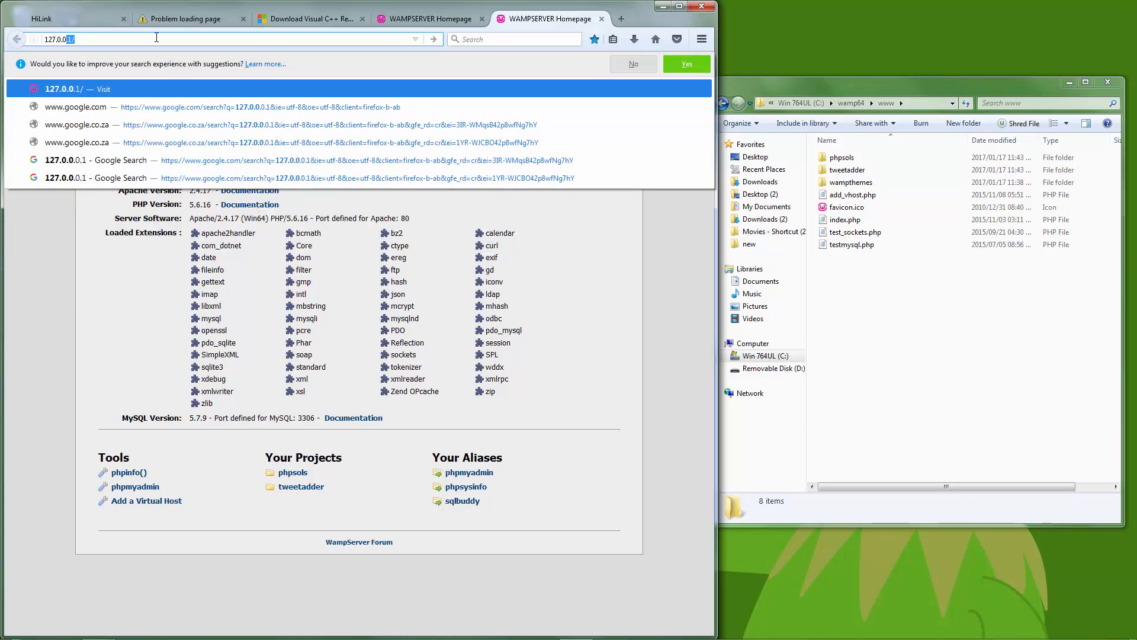
type("1")
key("Return")
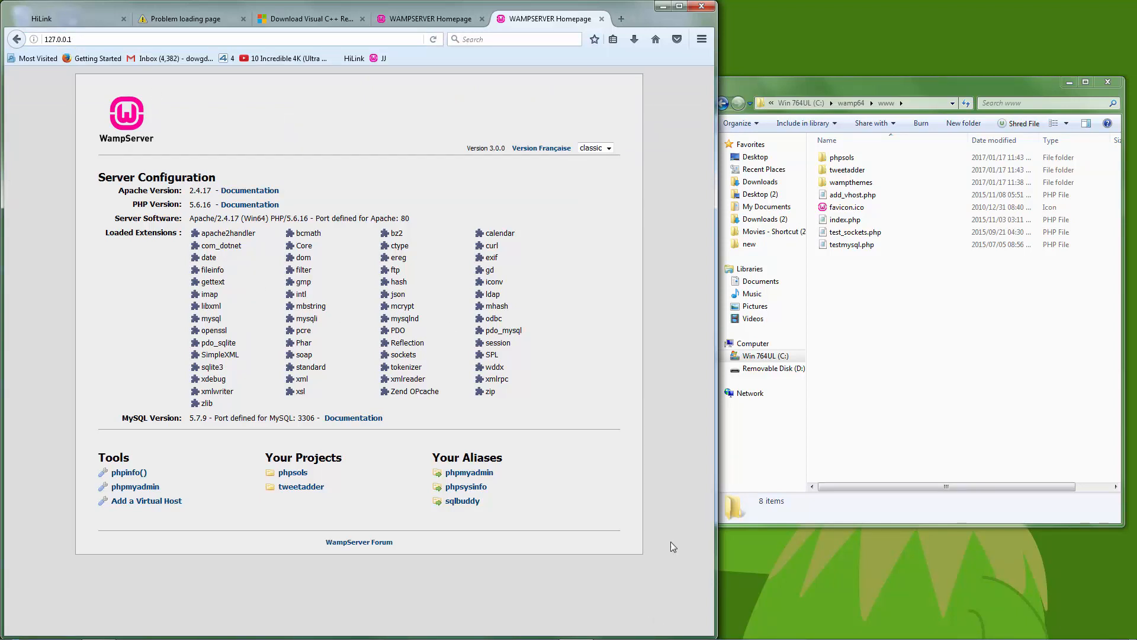
left_click(100, 40)
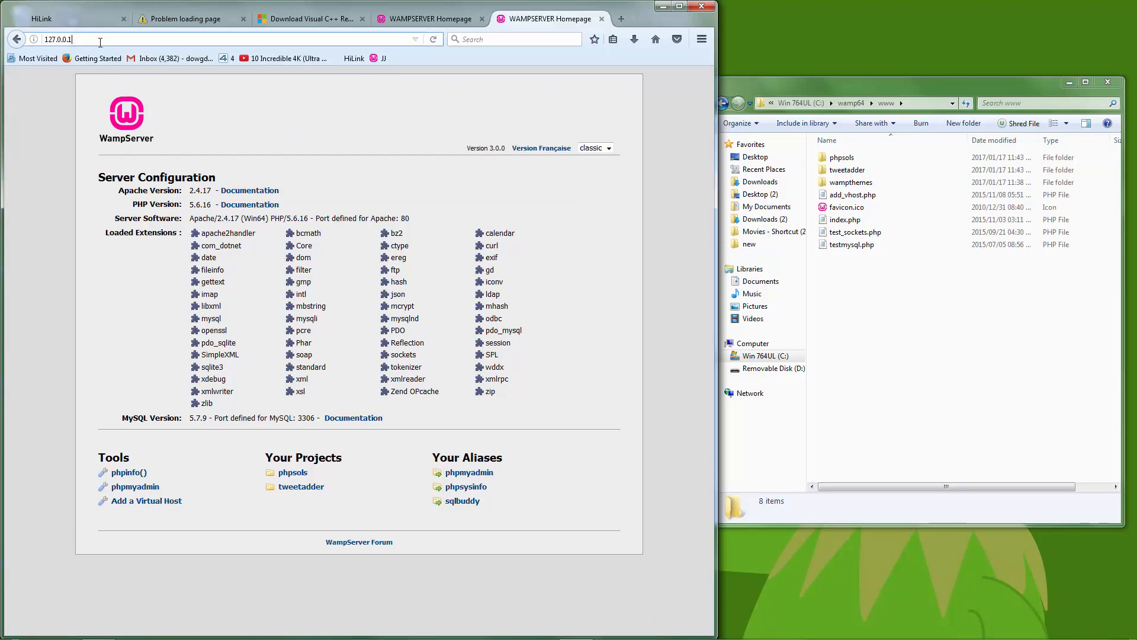
left_click(62, 123)
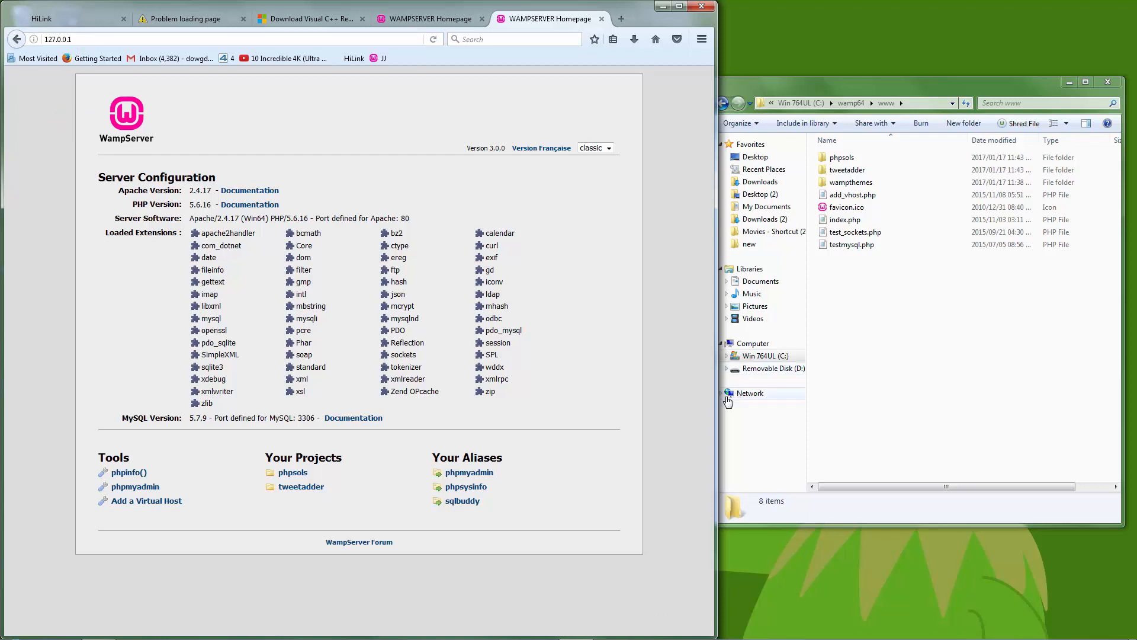
Narrow the Firefox window, lower the Explorer window beside it, and look at the Your Projects list on the homepage.
left_click_drag(717, 408, 698, 406)
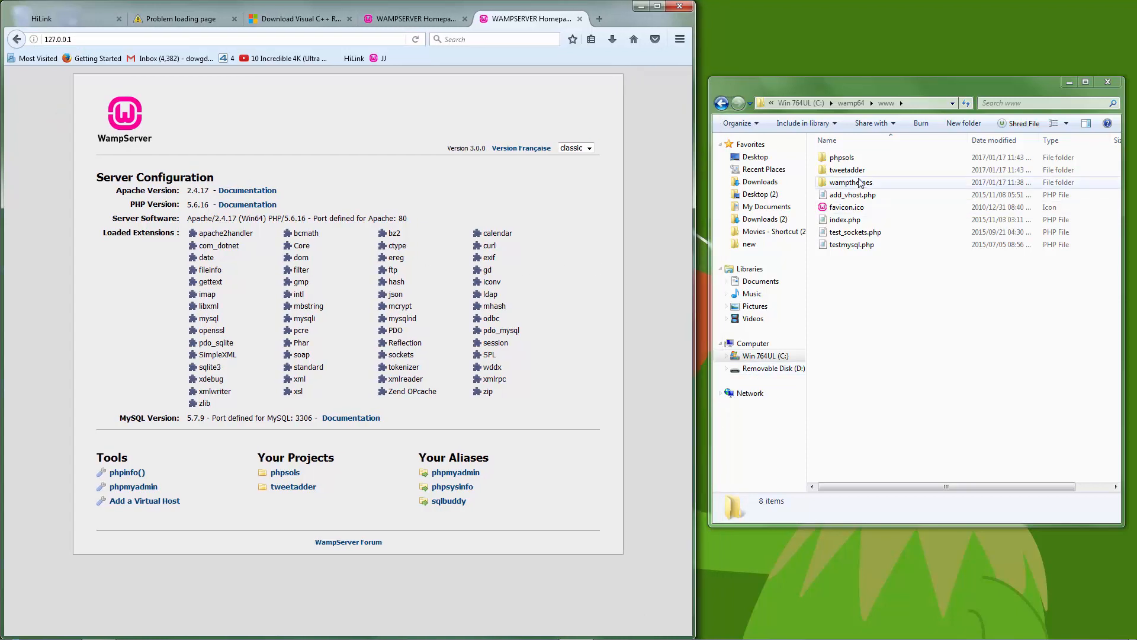
right_click(838, 47)
left_click(875, 82)
left_click_drag(874, 82, 878, 167)
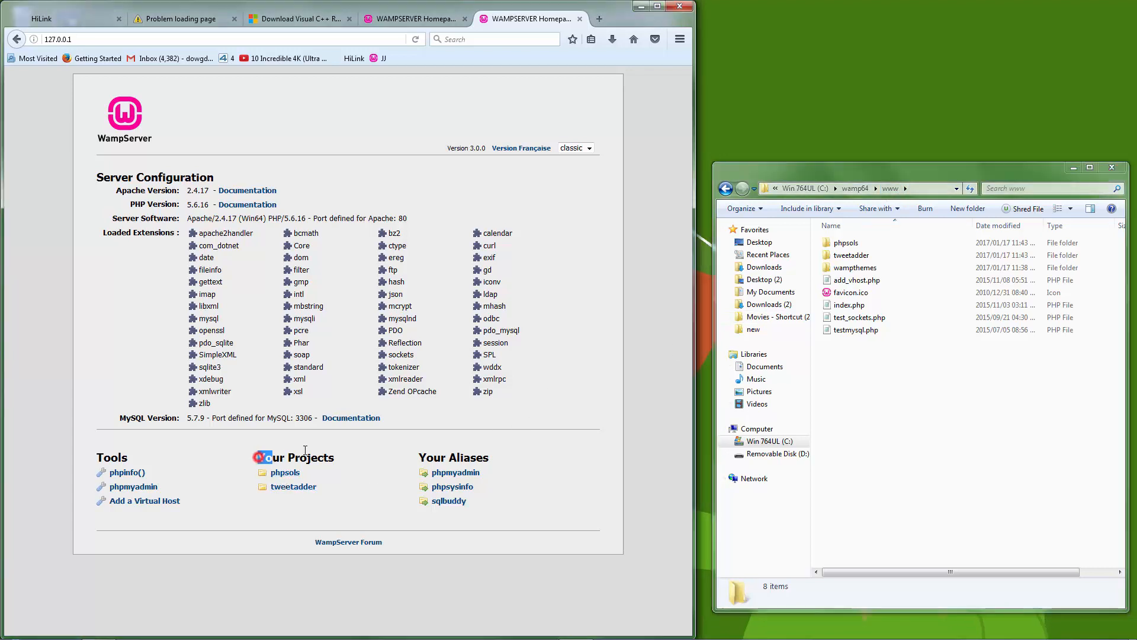
left_click_drag(259, 462, 327, 503)
left_click(326, 505)
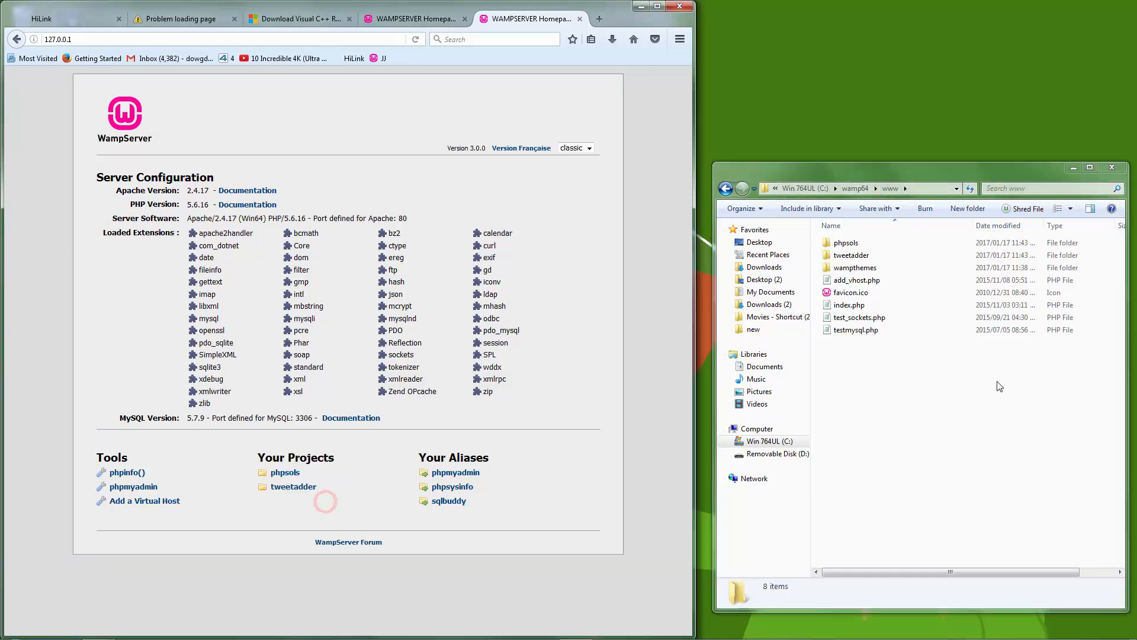
Create a folder named myfirstsite in www and reload the WampServer homepage.
right_click(914, 385)
mouse_move(908, 521)
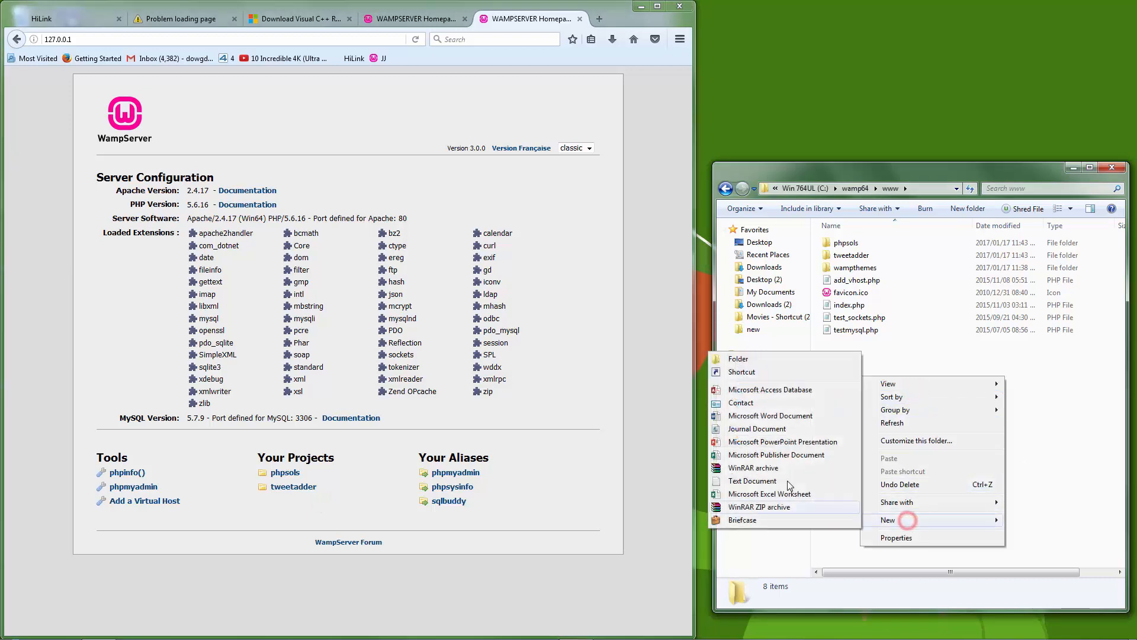
left_click(749, 360)
type("m")
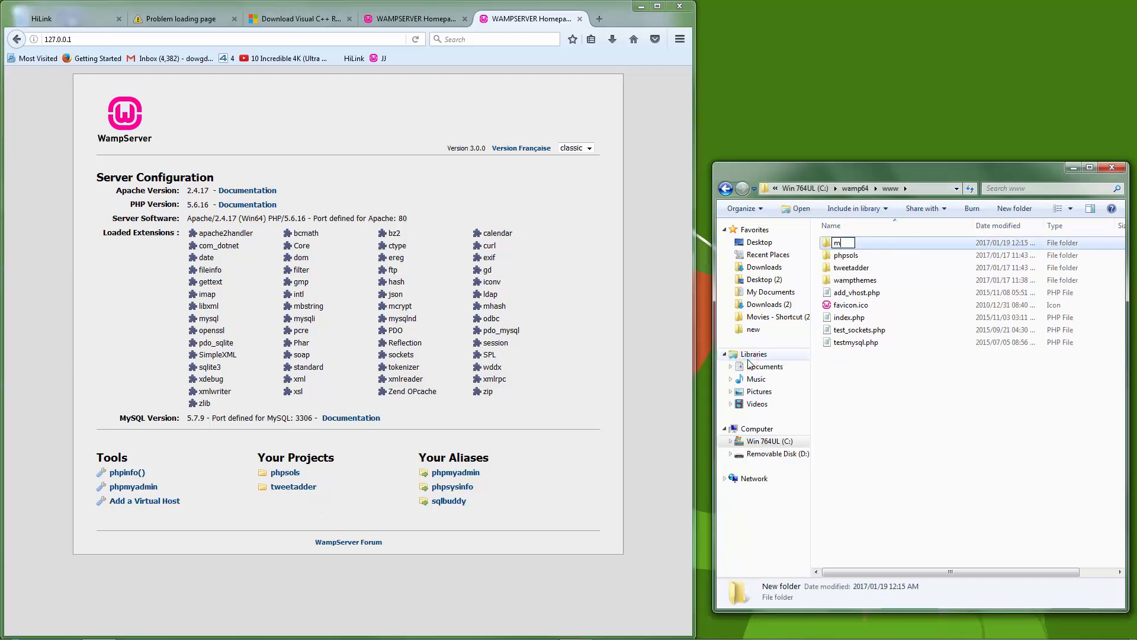
type("yfirstsite")
left_click(838, 424)
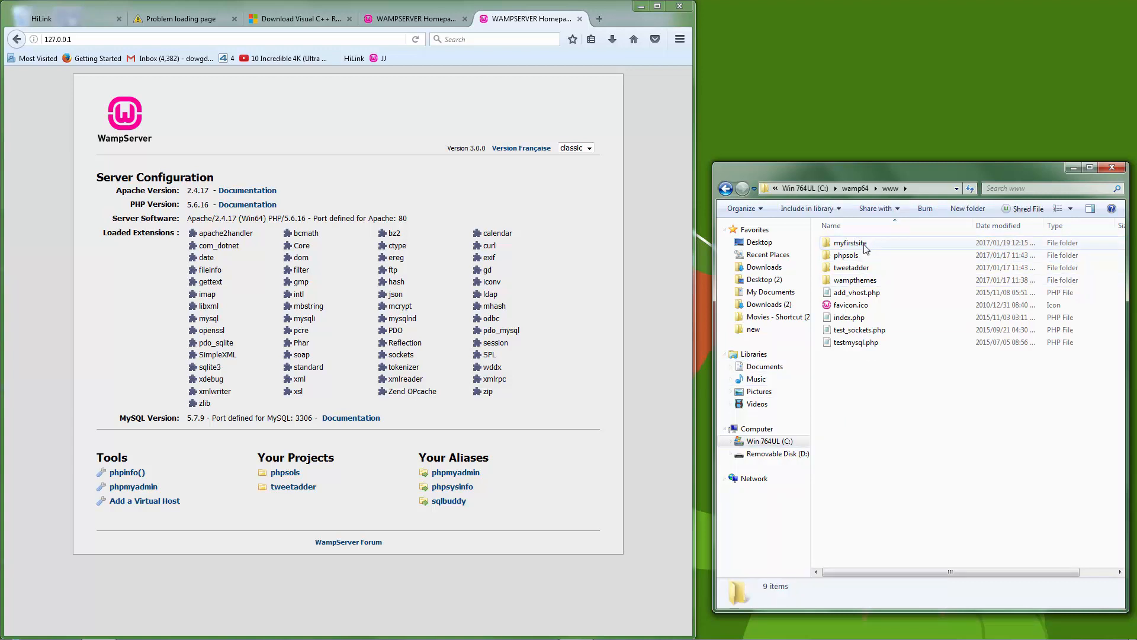
right_click(552, 449)
left_click(614, 460)
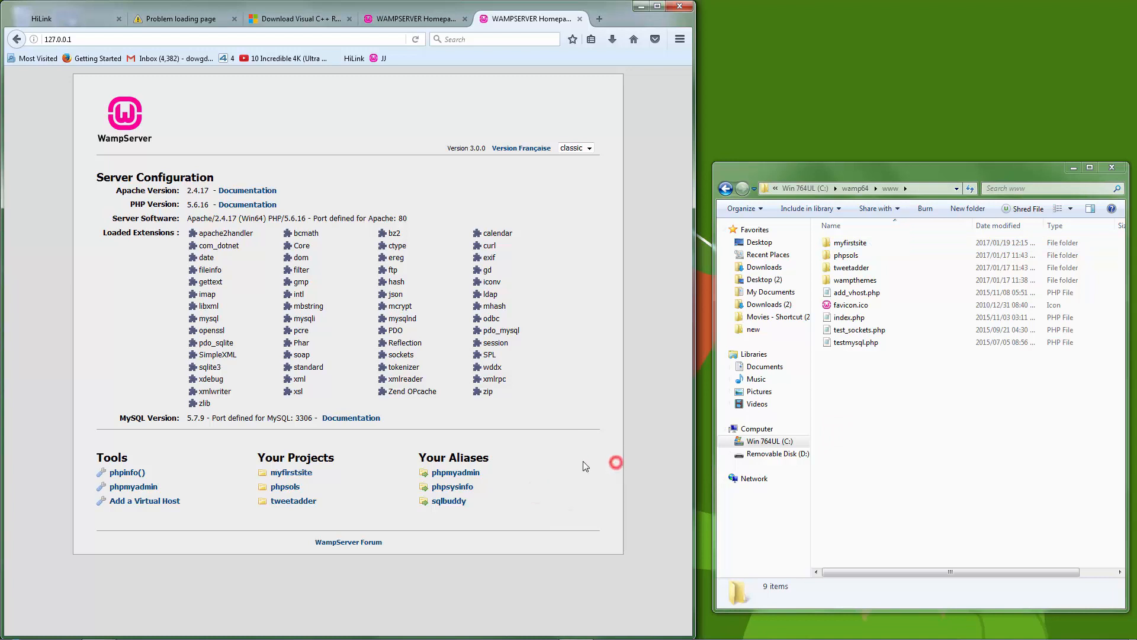
Try to open the myfirstsite project from the homepage, and go back to the homepage.
left_click(296, 473)
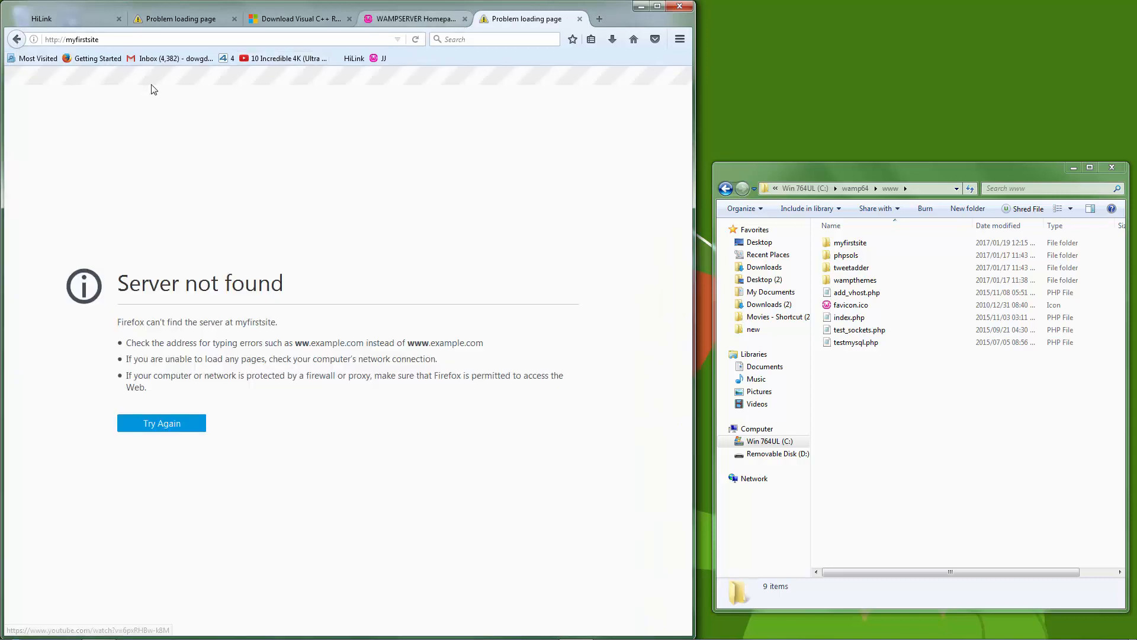
left_click(16, 40)
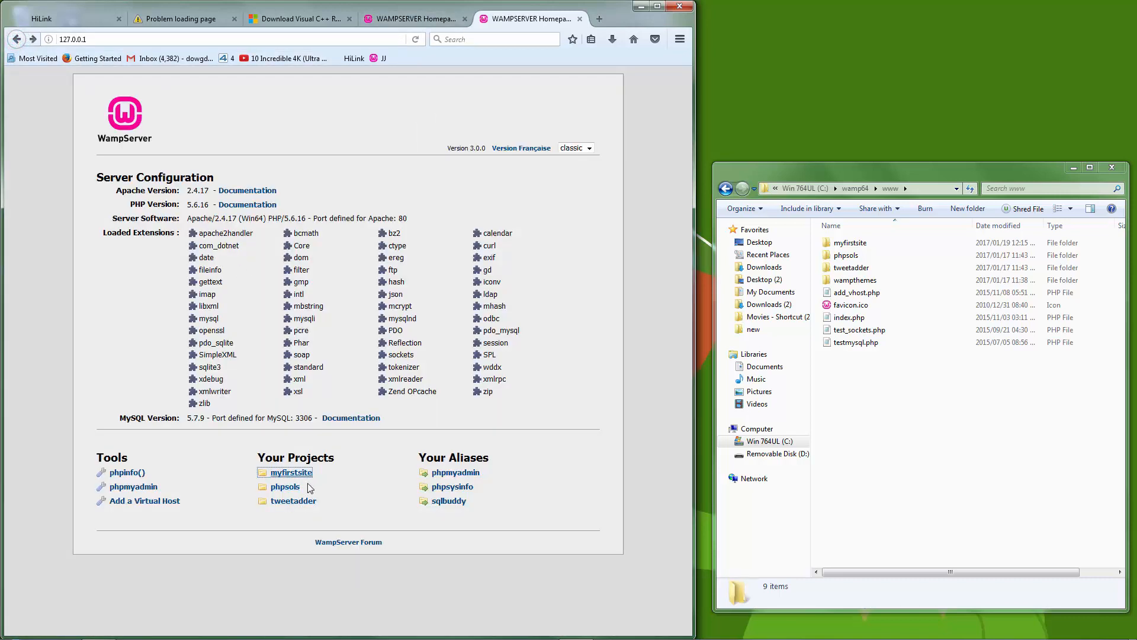
left_click(349, 497)
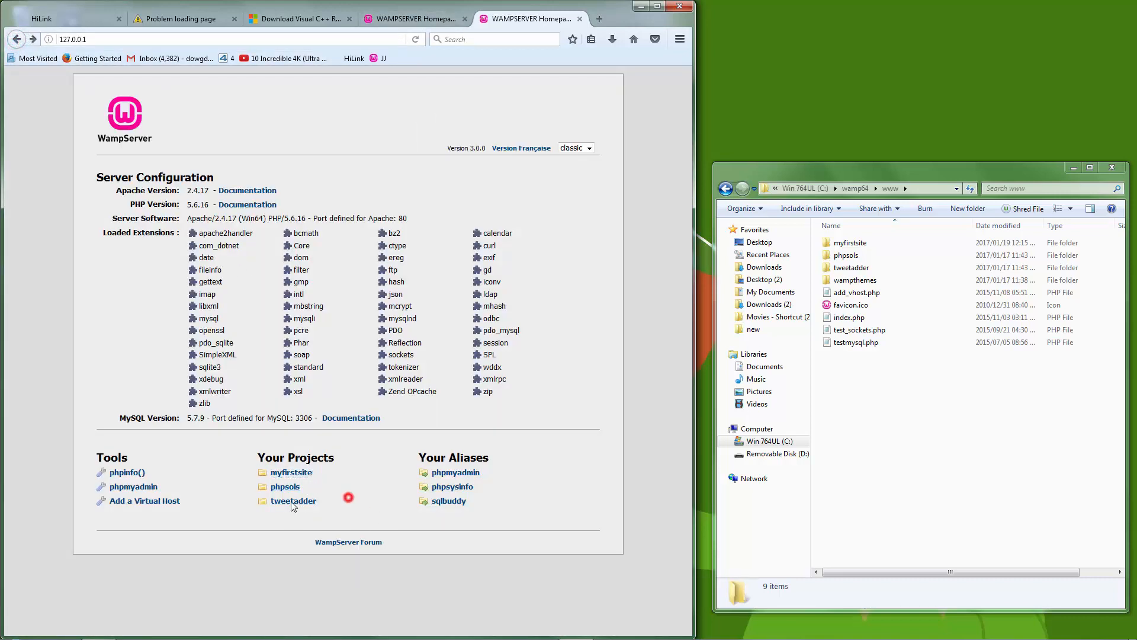
Open the myfirstsite folder and create a text document in it named hello.php, accepting the extension change.
double_click(853, 242)
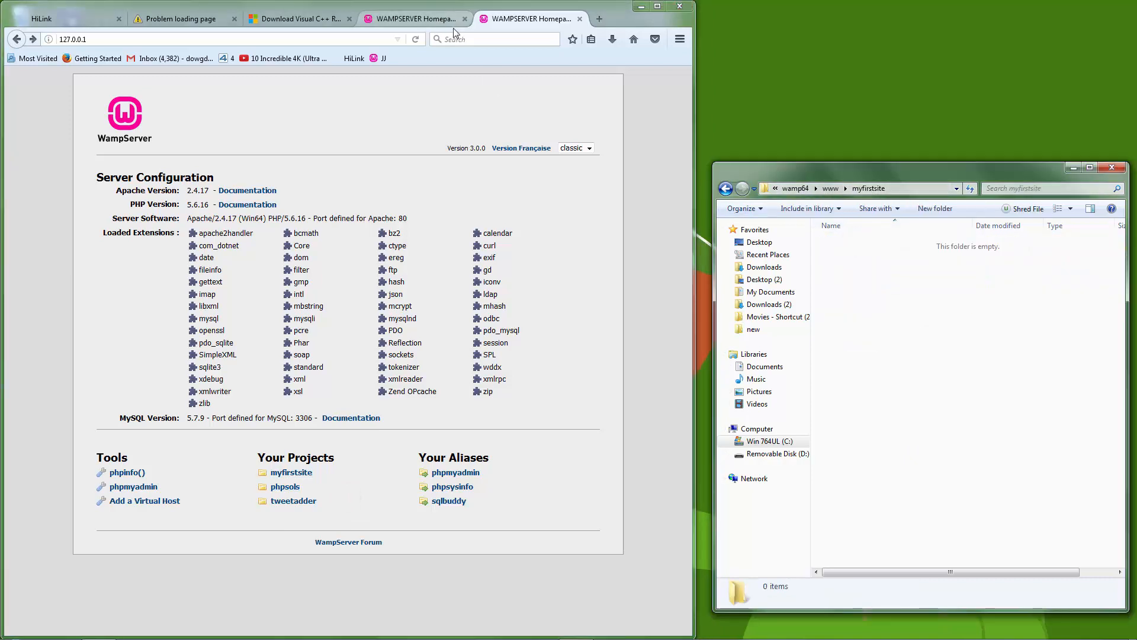
left_click(118, 37)
left_click(93, 40)
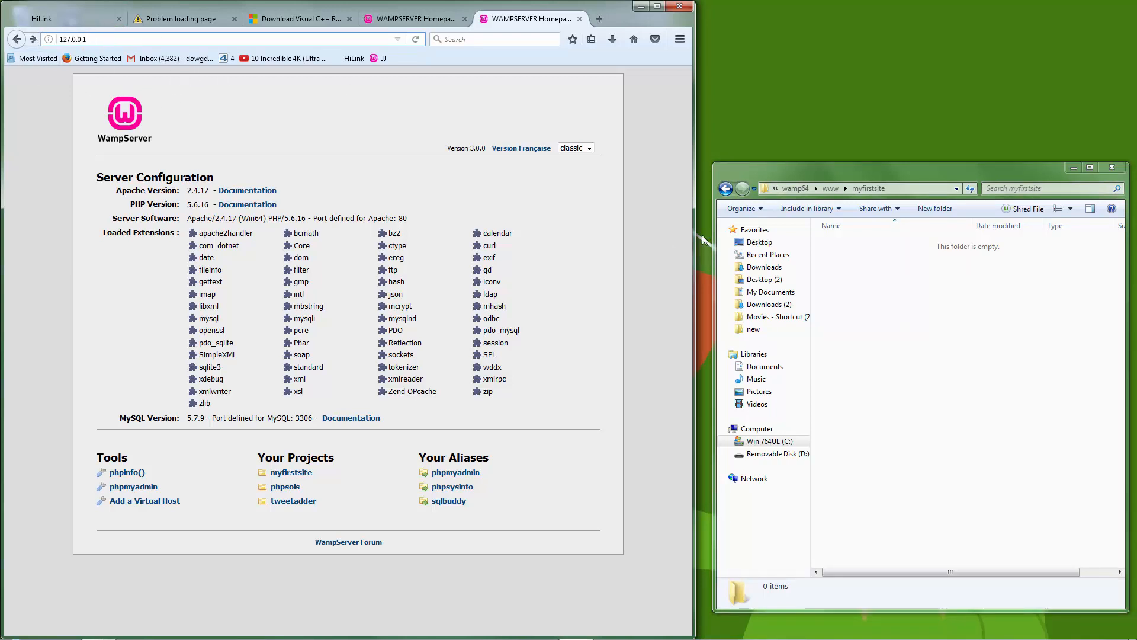
left_click(876, 300)
right_click(879, 298)
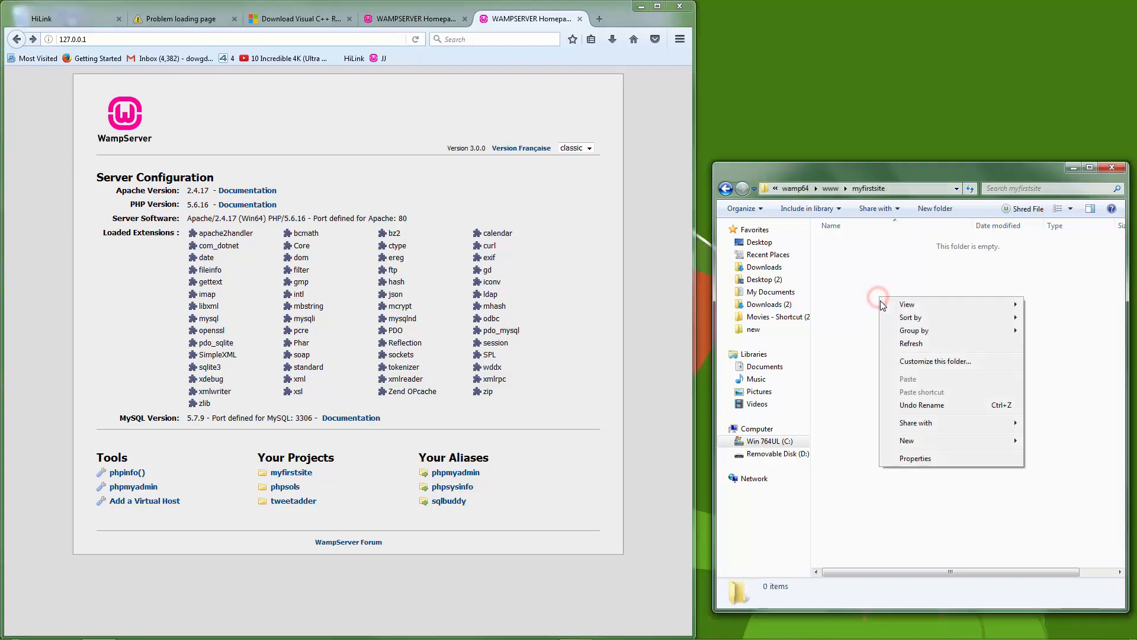
left_click(939, 445)
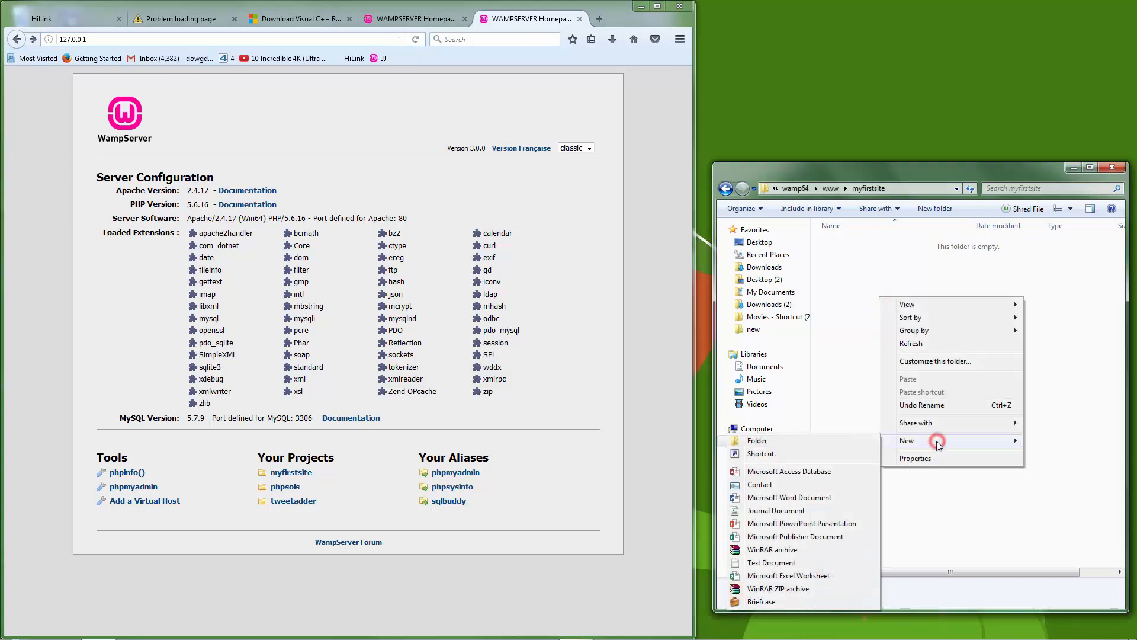
left_click(758, 565)
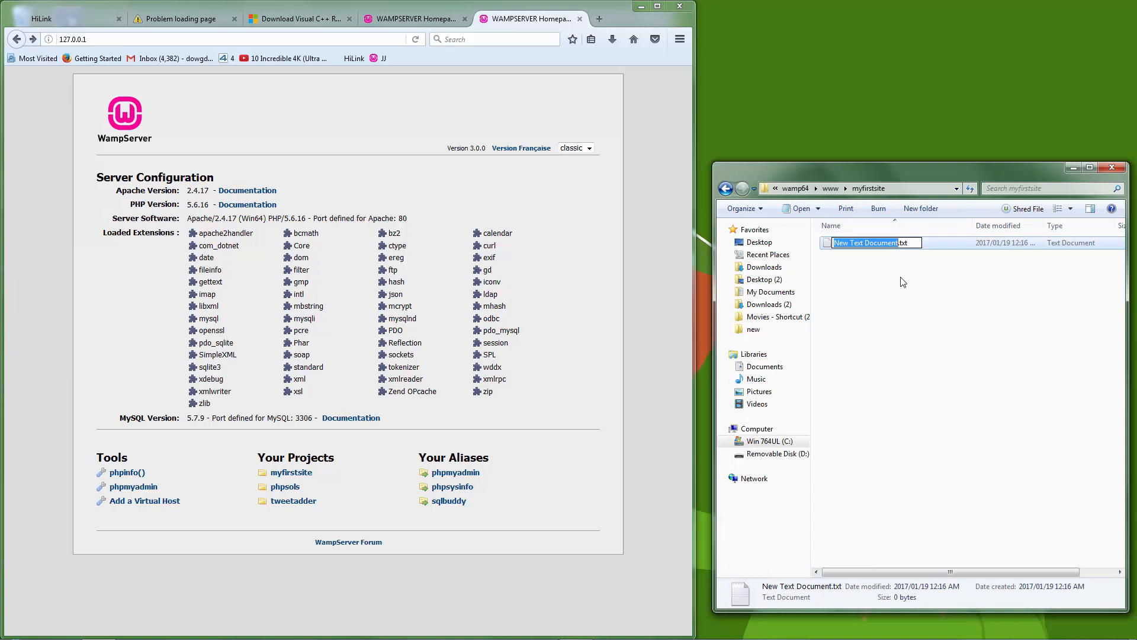
type("hello")
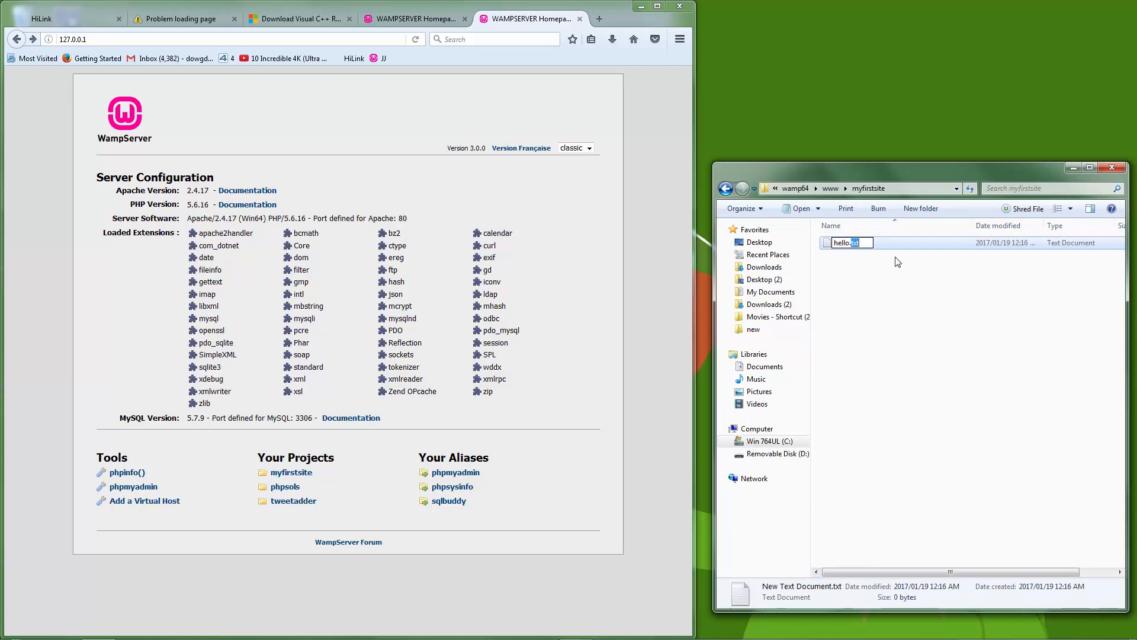
type("php")
key("Return")
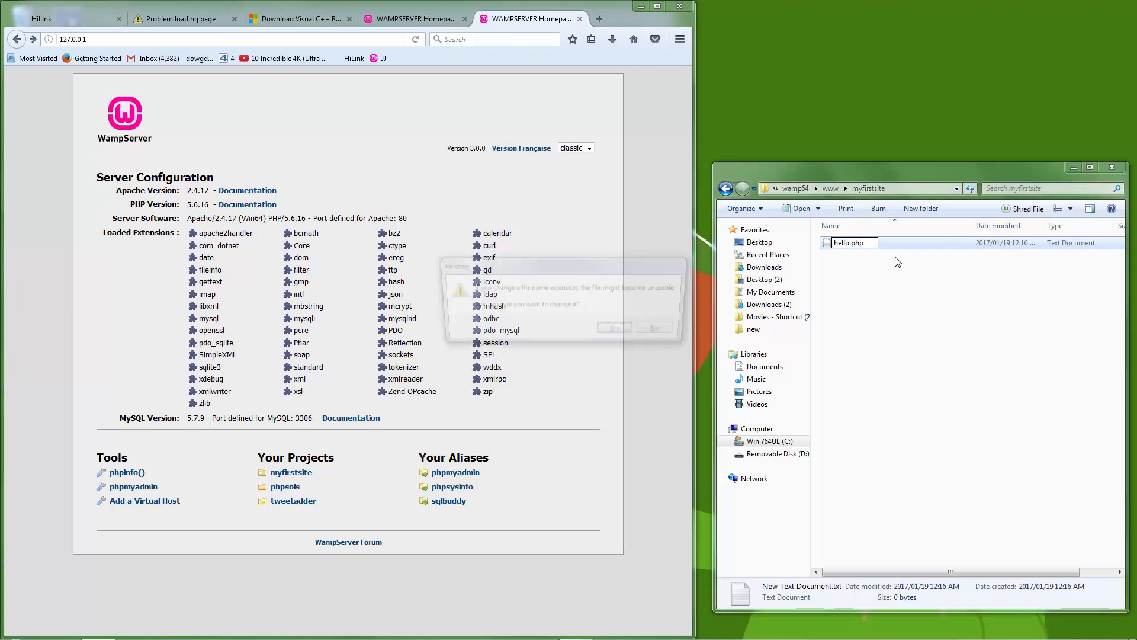
left_click(616, 332)
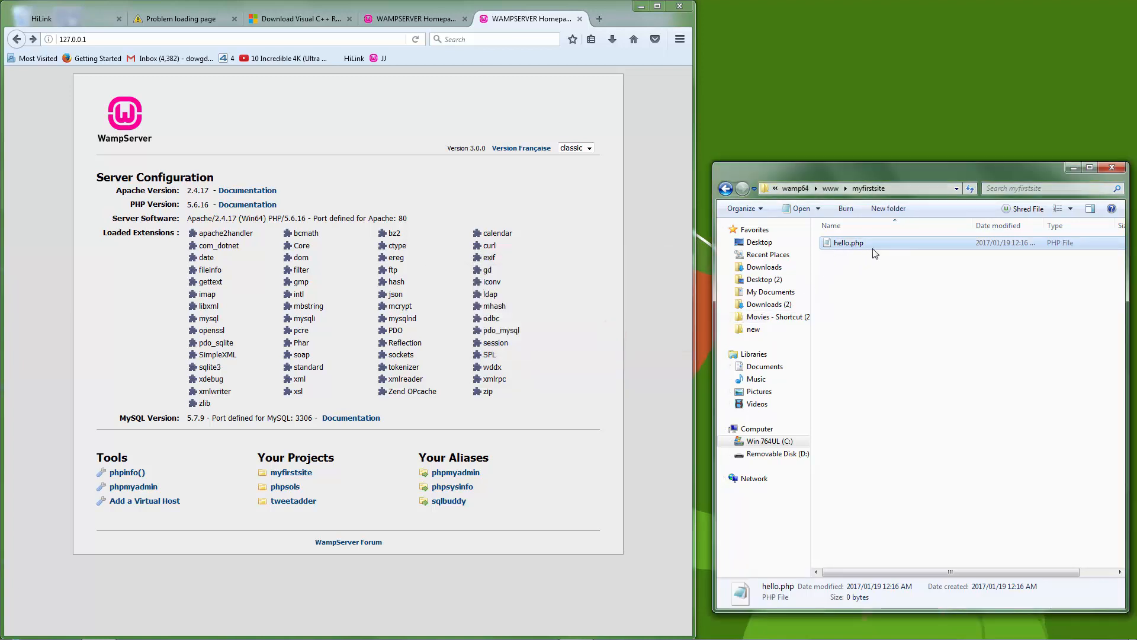
Check the Hide extensions for known file types setting in Folder Options, and close the dialog without changes.
left_click(744, 208)
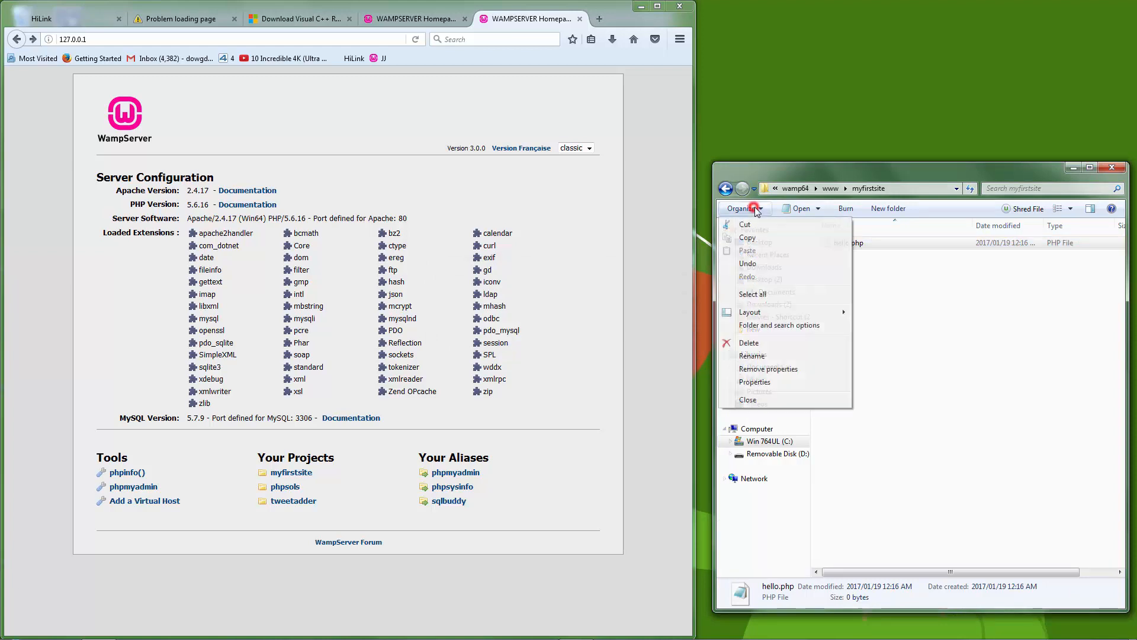
left_click(764, 326)
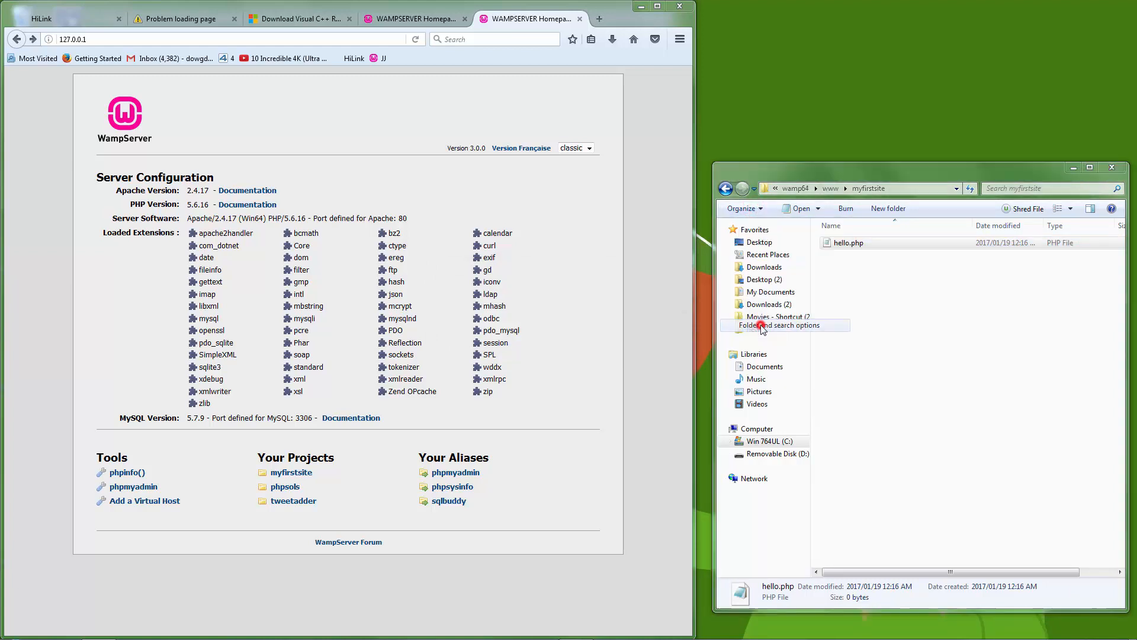
left_click(775, 237)
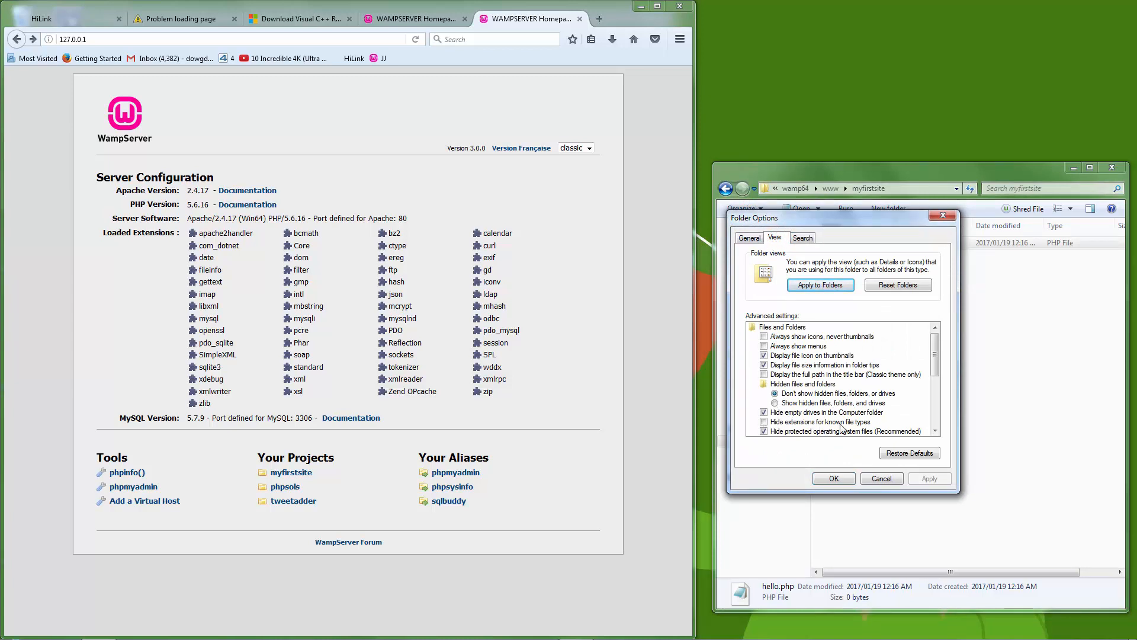
left_click(880, 481)
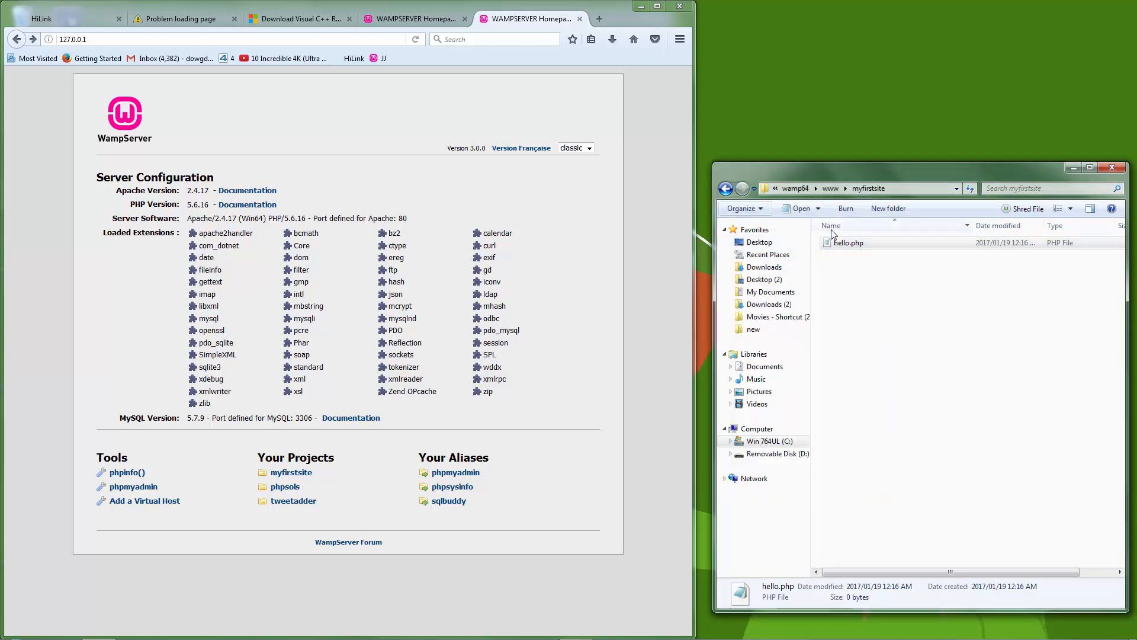
Open hello.php in Notepad and move its window off the browser, over the Explorer window.
left_click(851, 243)
right_click(852, 244)
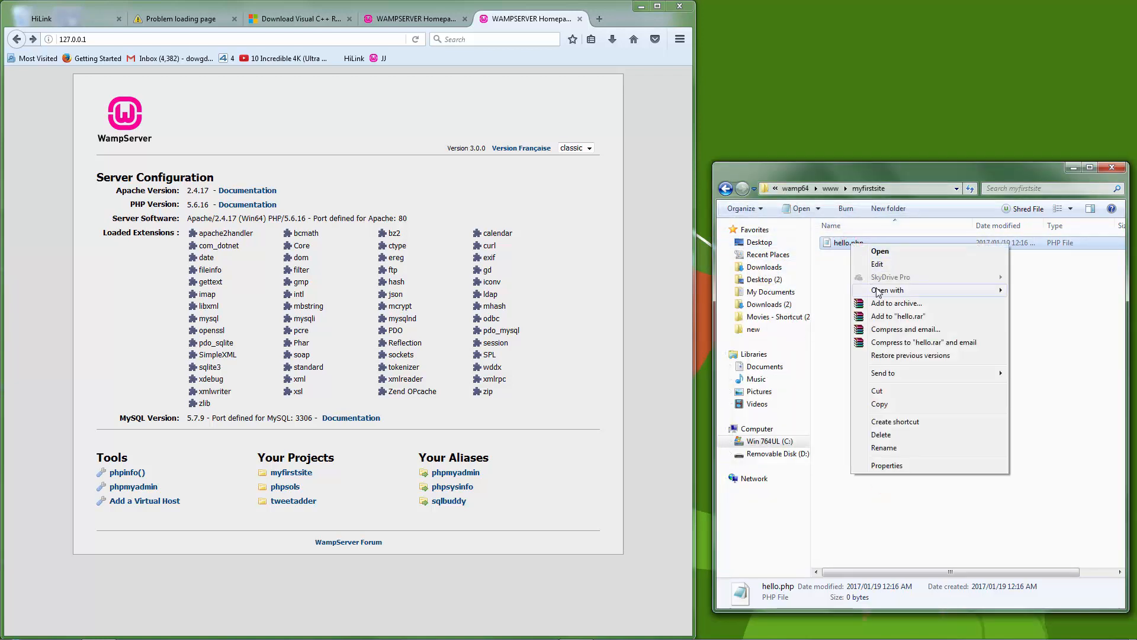
mouse_move(887, 290)
left_click(769, 304)
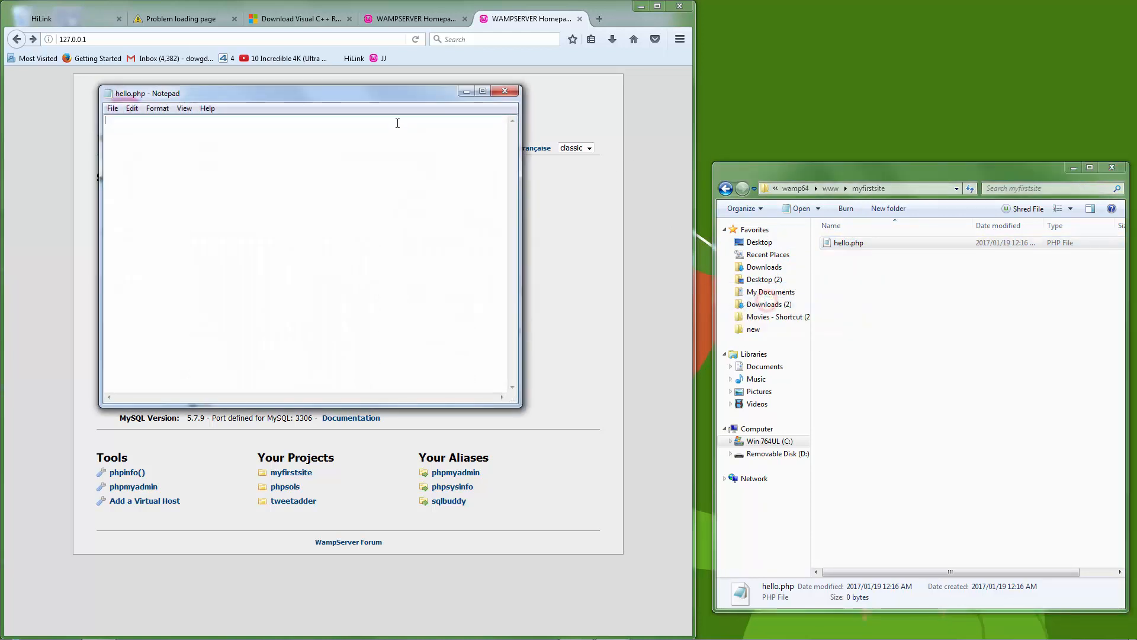
left_click_drag(360, 93, 898, 267)
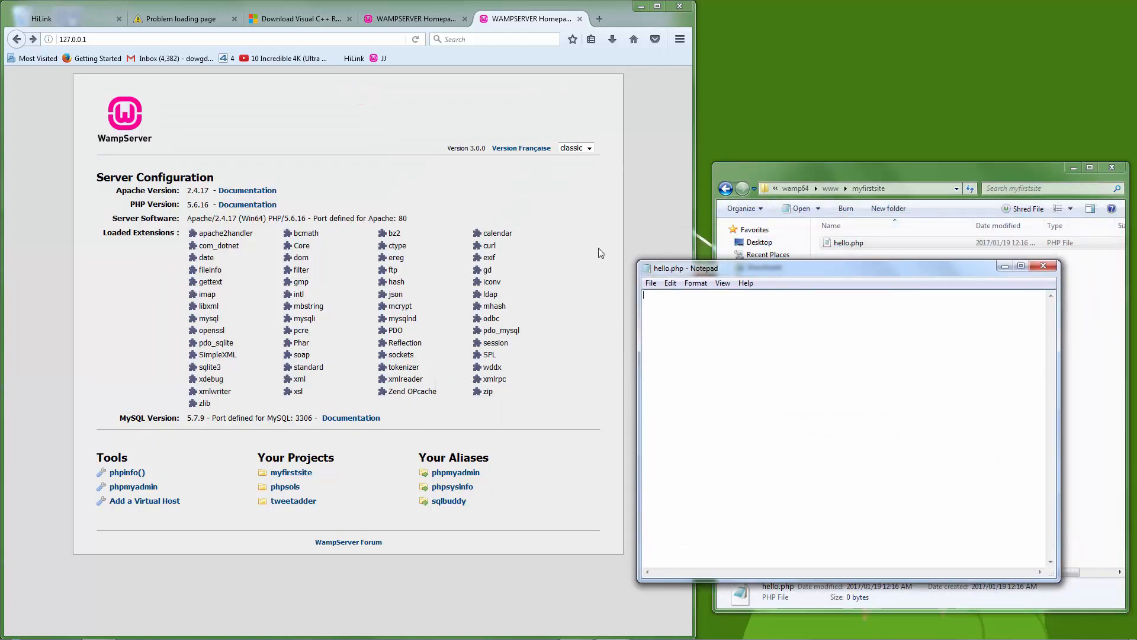
Write a PHP block in hello.php that echoes "hello world", save the file and close it.
left_click_drag(640, 259, 735, 231)
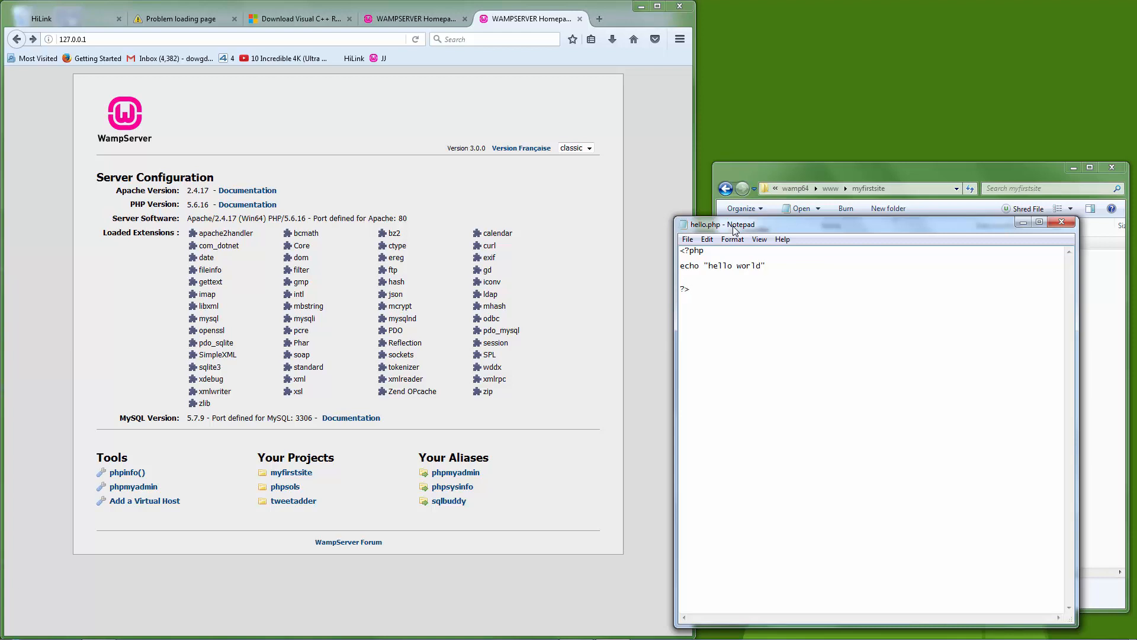
left_click(688, 239)
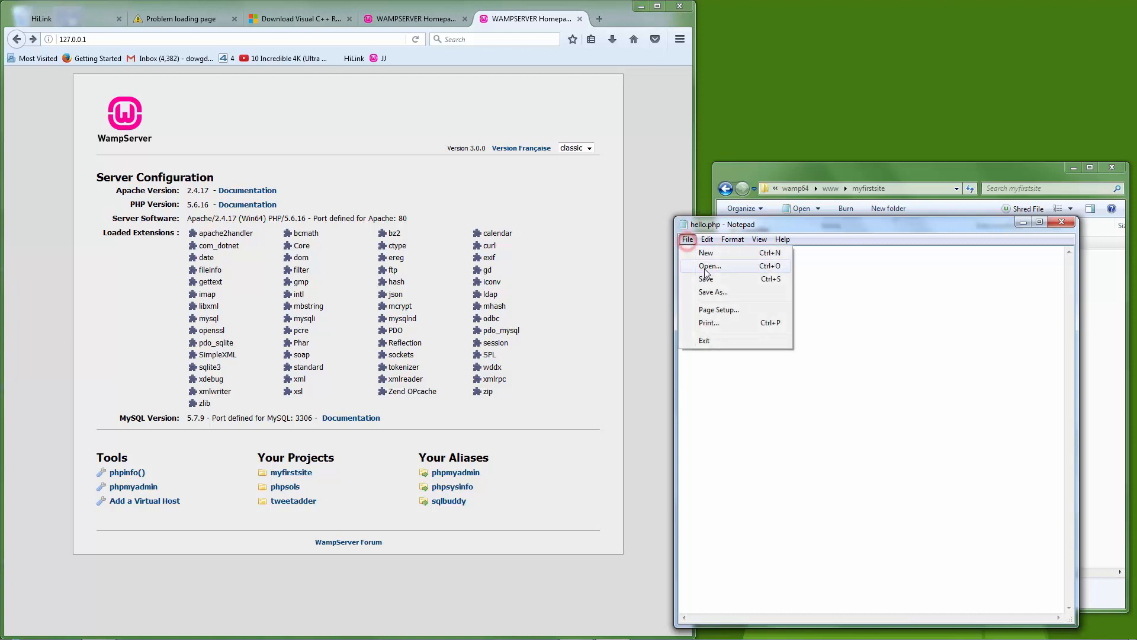
left_click(702, 276)
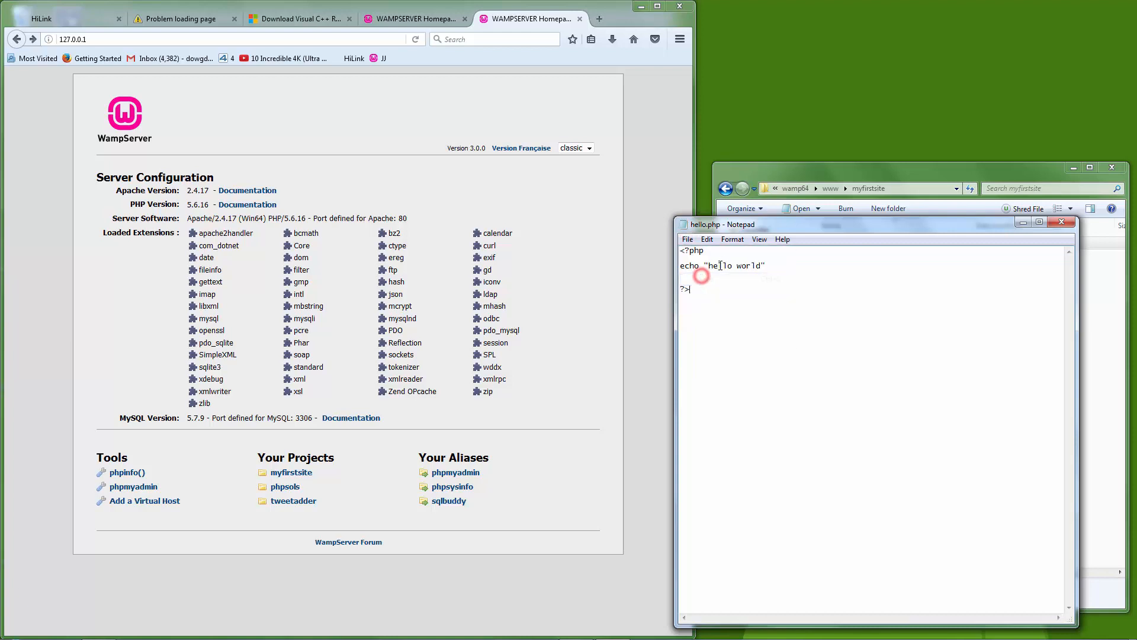
left_click(1061, 222)
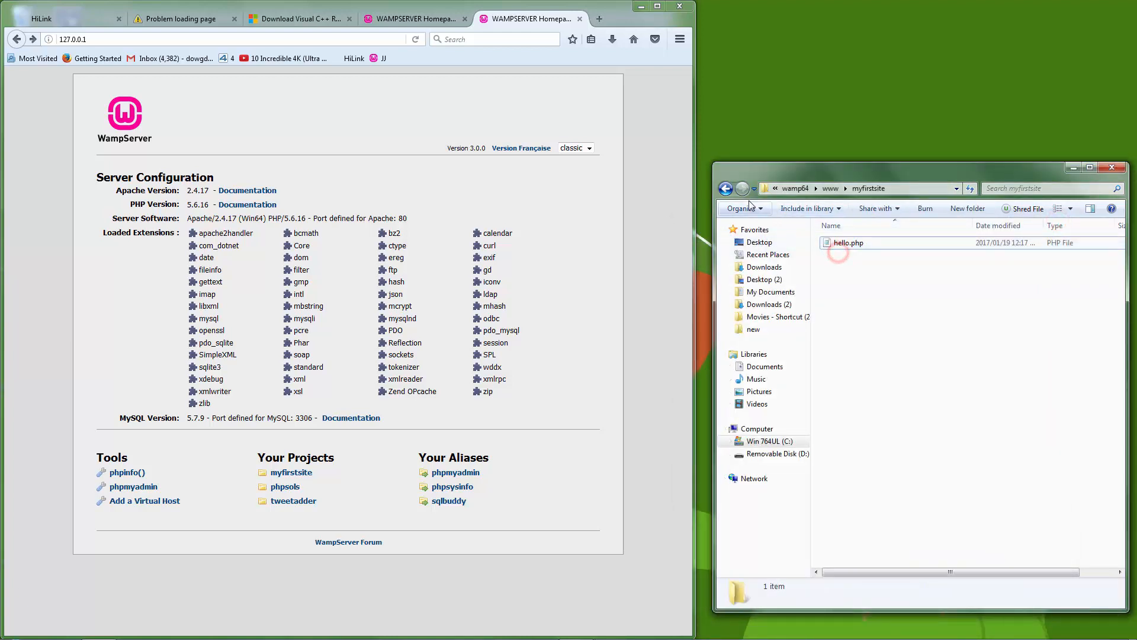
Return to the www folder and copy the name of the myfirstsite folder.
key("BackSpace")
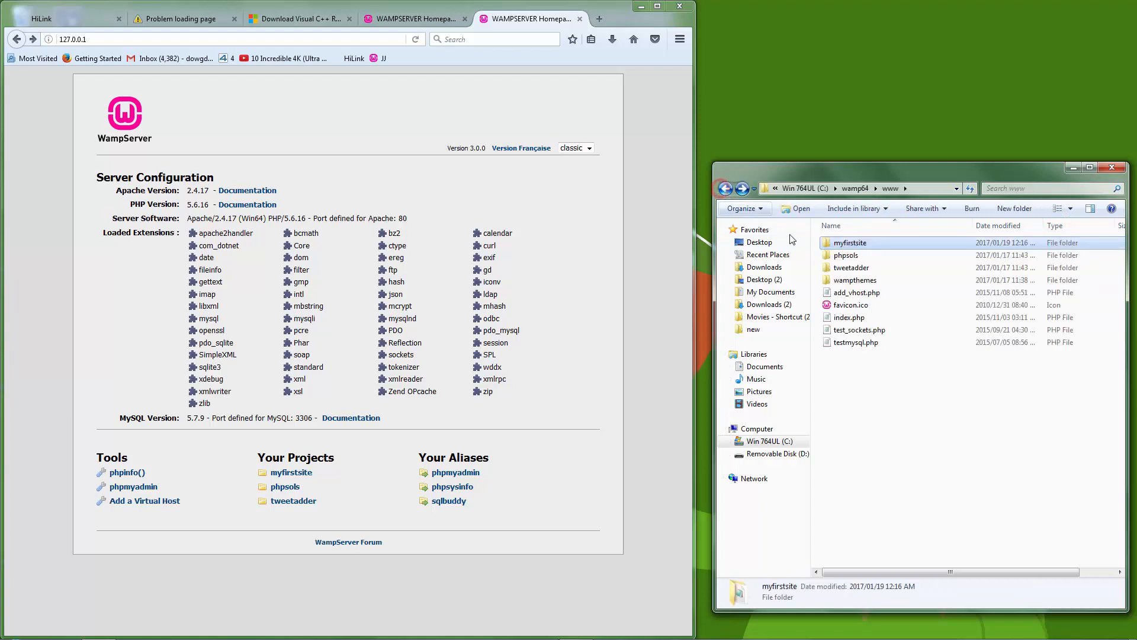
left_click(856, 243)
right_click(858, 244)
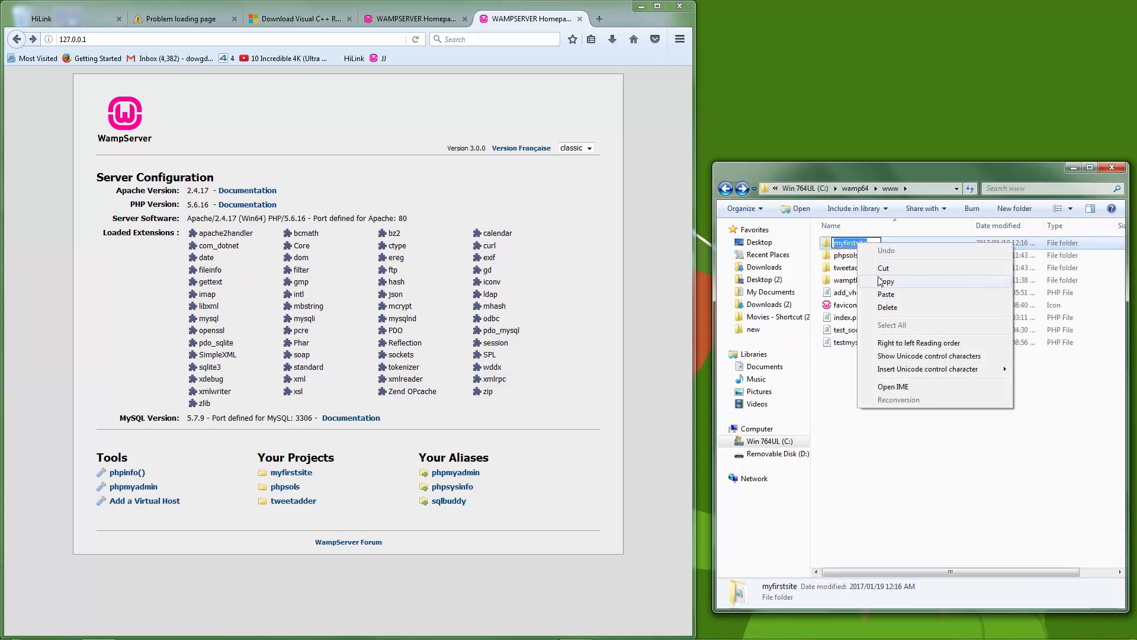
left_click(886, 280)
left_click(891, 426)
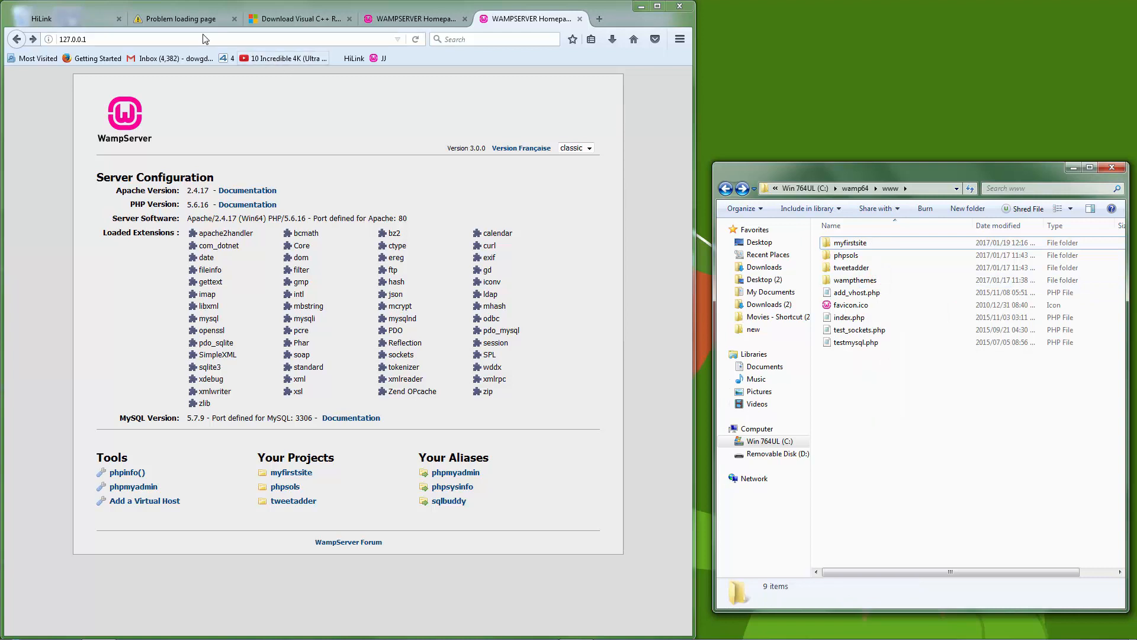
In the browser tab showing localhost, extend the address to localhost/myfirstsite with the copied folder name.
left_click(415, 19)
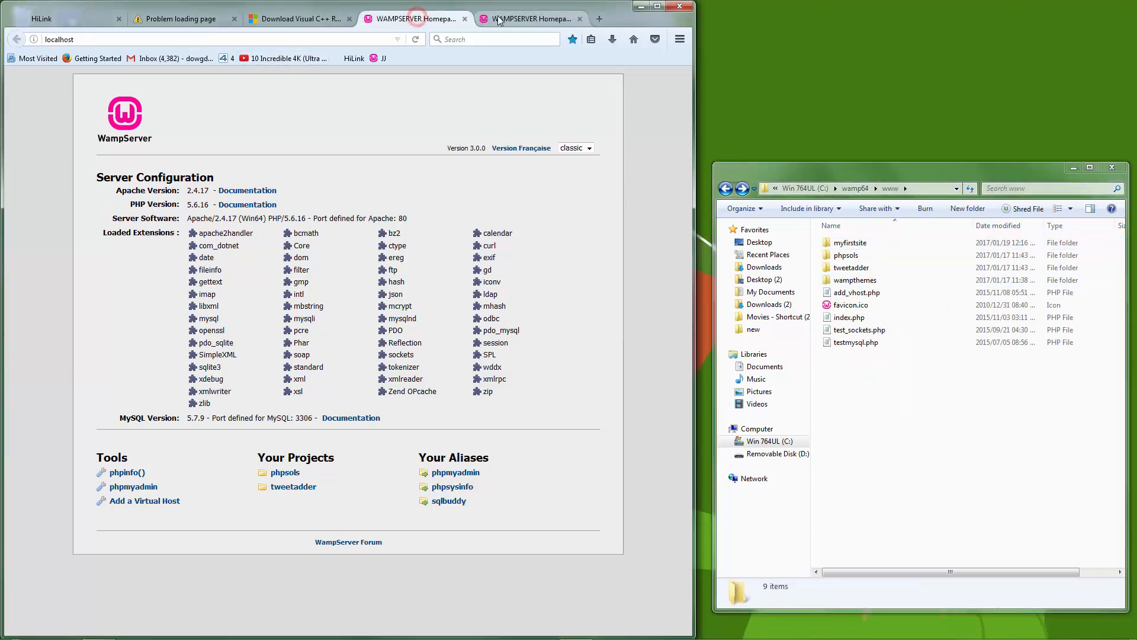
left_click(500, 14)
left_click(415, 18)
left_click(115, 40)
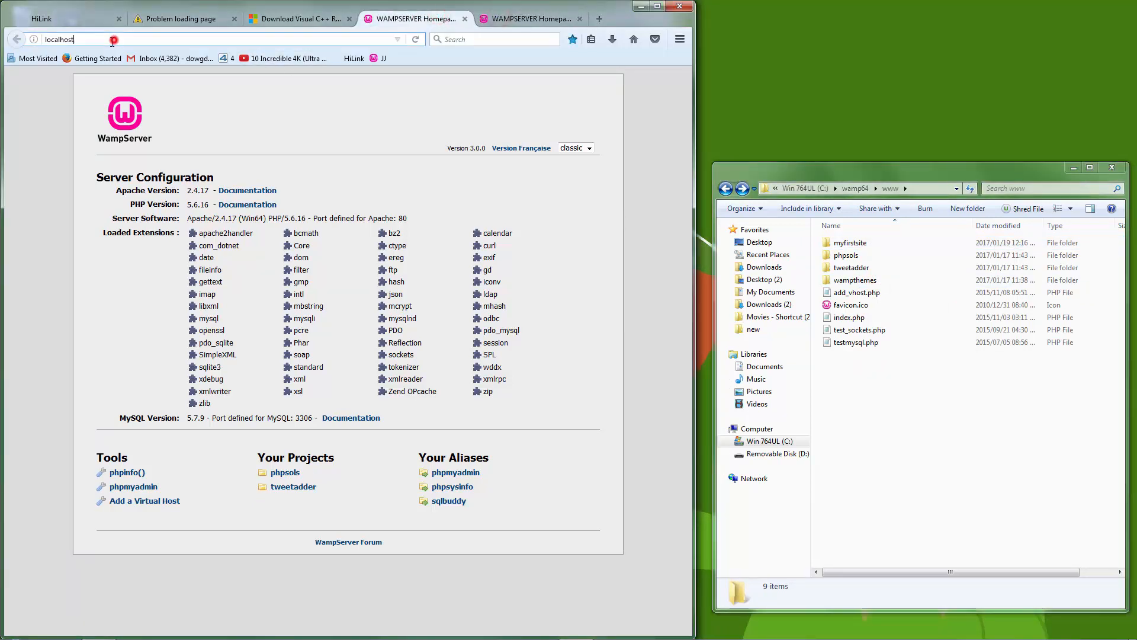
left_click(83, 40)
type("/")
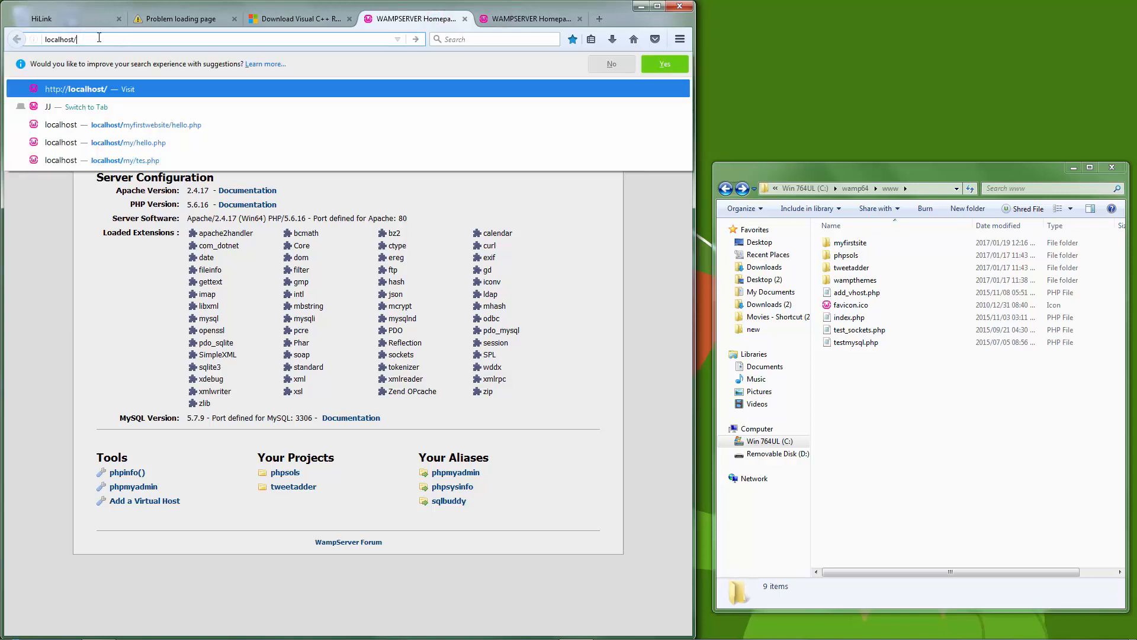
right_click(101, 39)
left_click(130, 93)
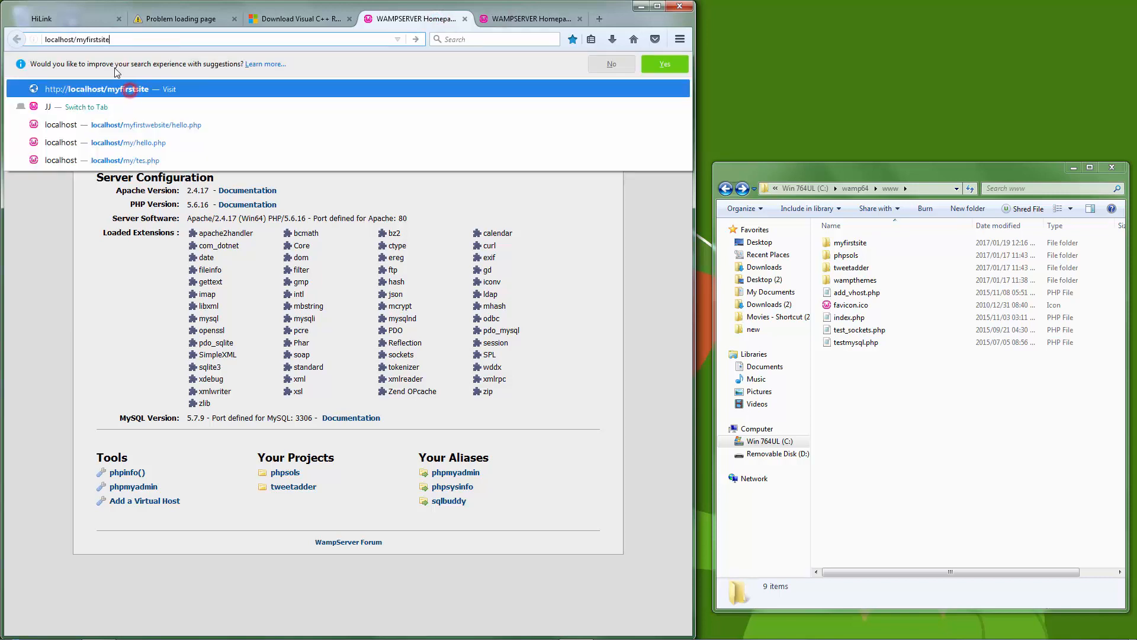
key("Return")
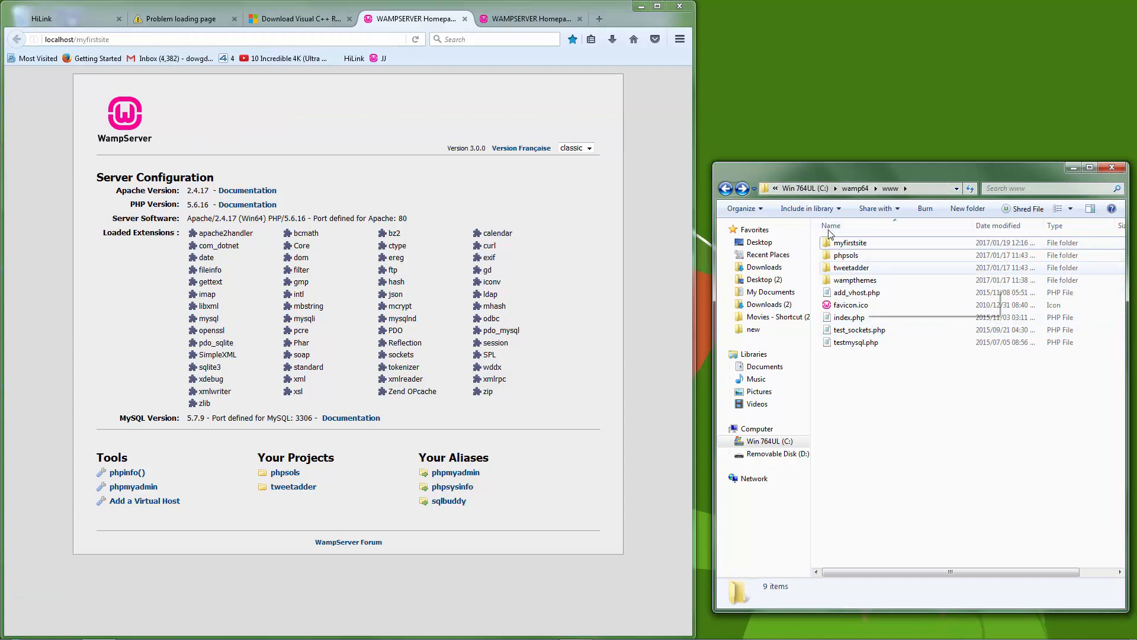
Open the myfirstsite folder in Explorer and copy the full file name hello.php.
left_click(861, 245)
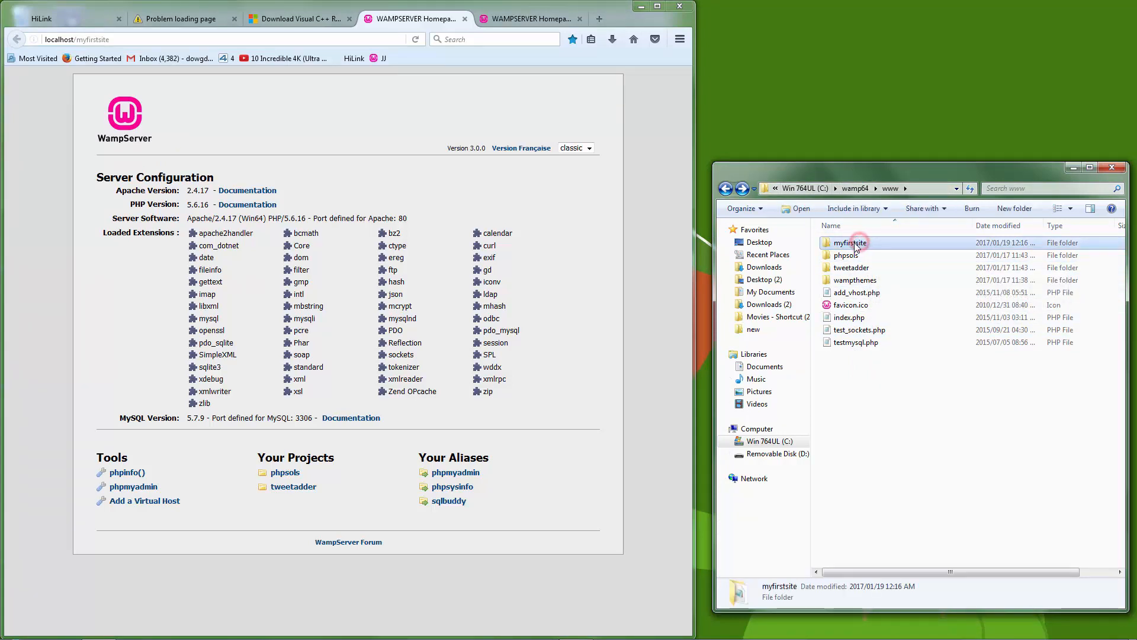
double_click(858, 247)
double_click(850, 243)
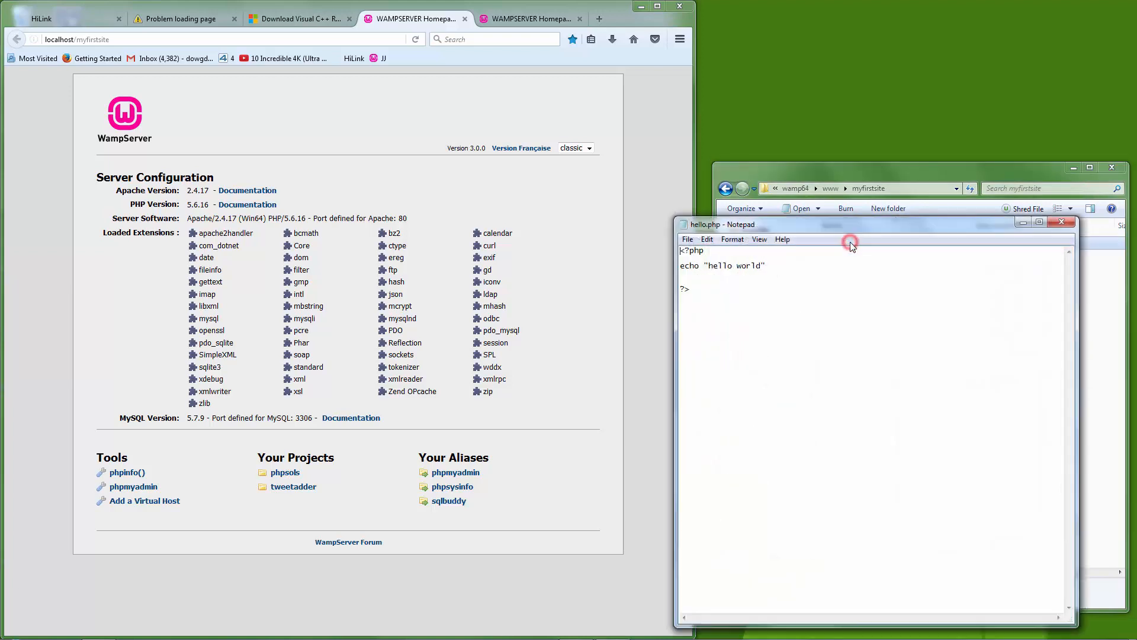
left_click(1072, 225)
left_click(848, 243)
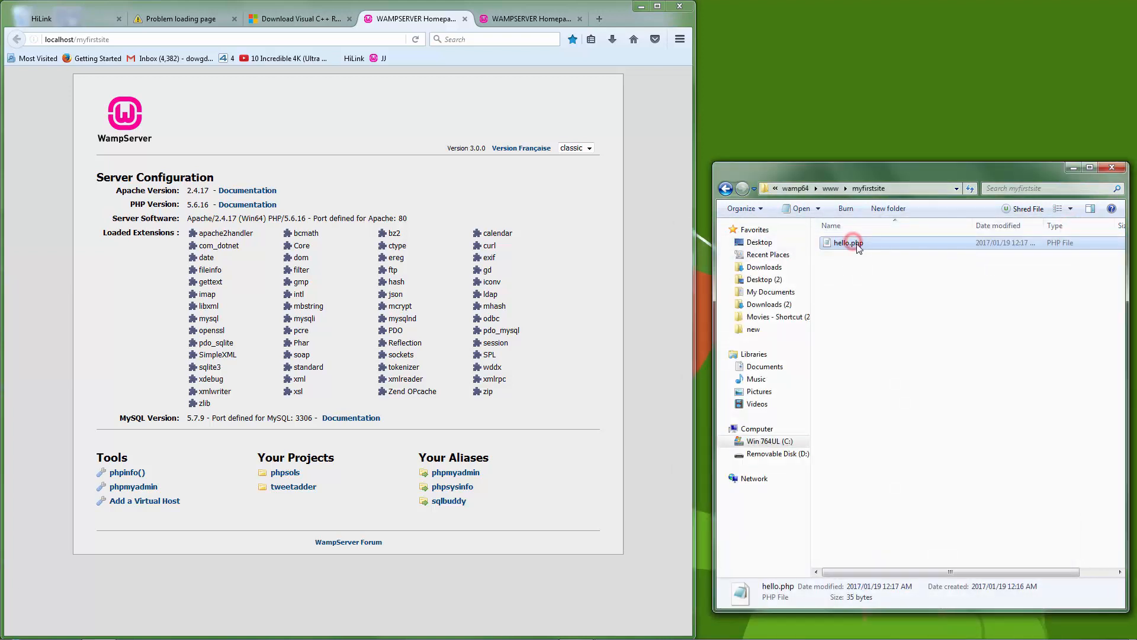
left_click_drag(865, 244, 825, 244)
right_click(853, 239)
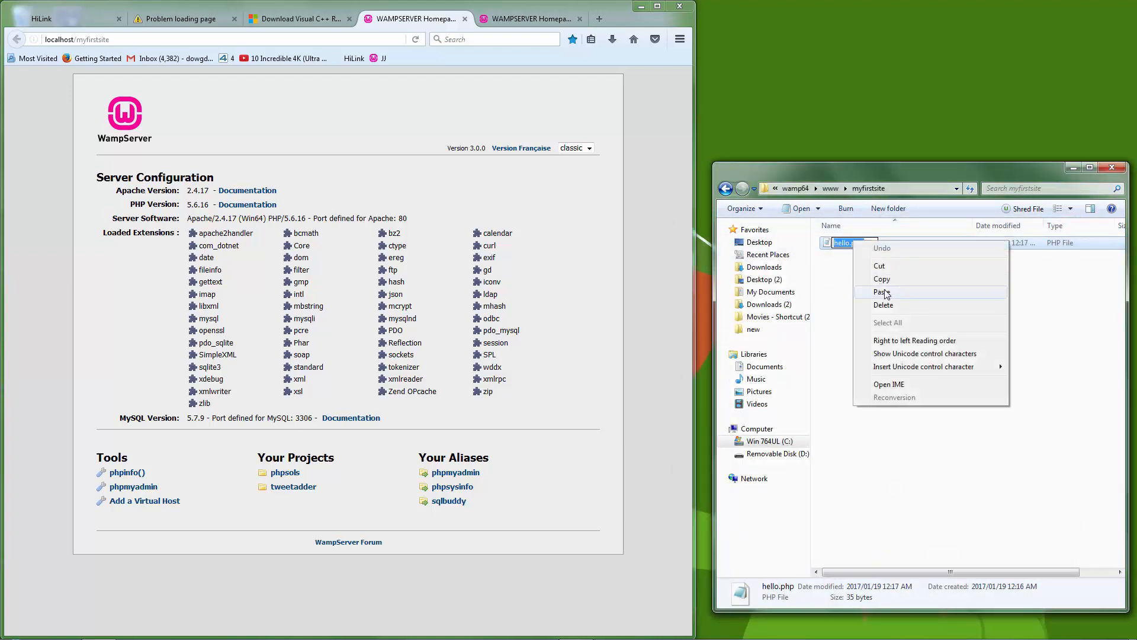
left_click(882, 276)
Try to load localhost/myfirstsite/hello.php using the copied file name, and go back to the WampServer homepage.
left_click(245, 38)
left_click(237, 38)
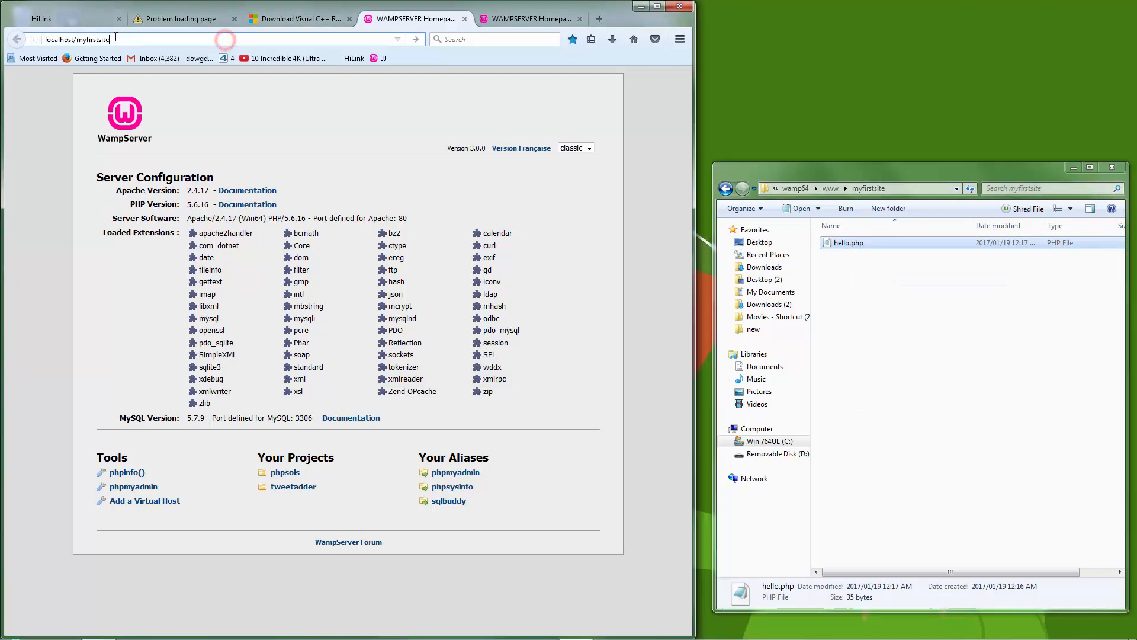
type("/")
right_click(120, 38)
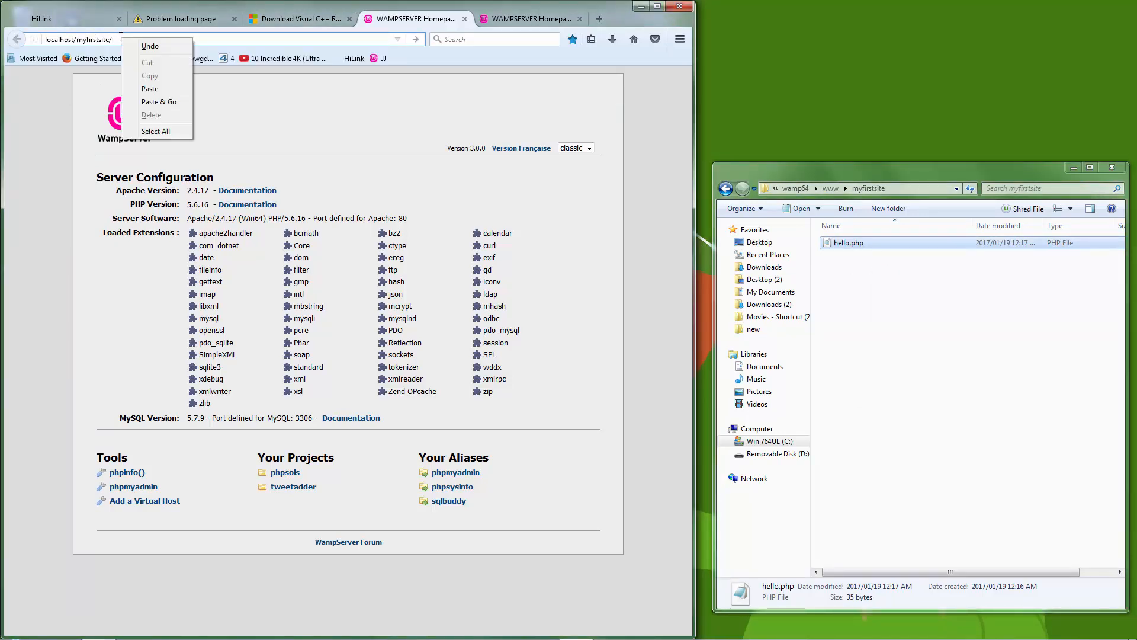
left_click(149, 102)
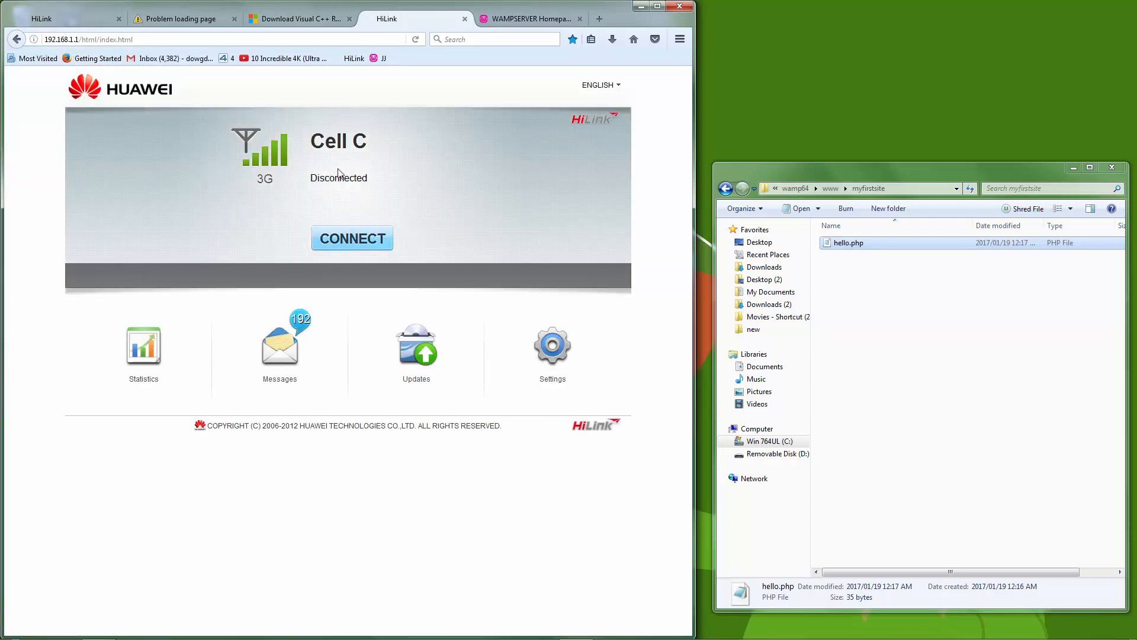
left_click(17, 39)
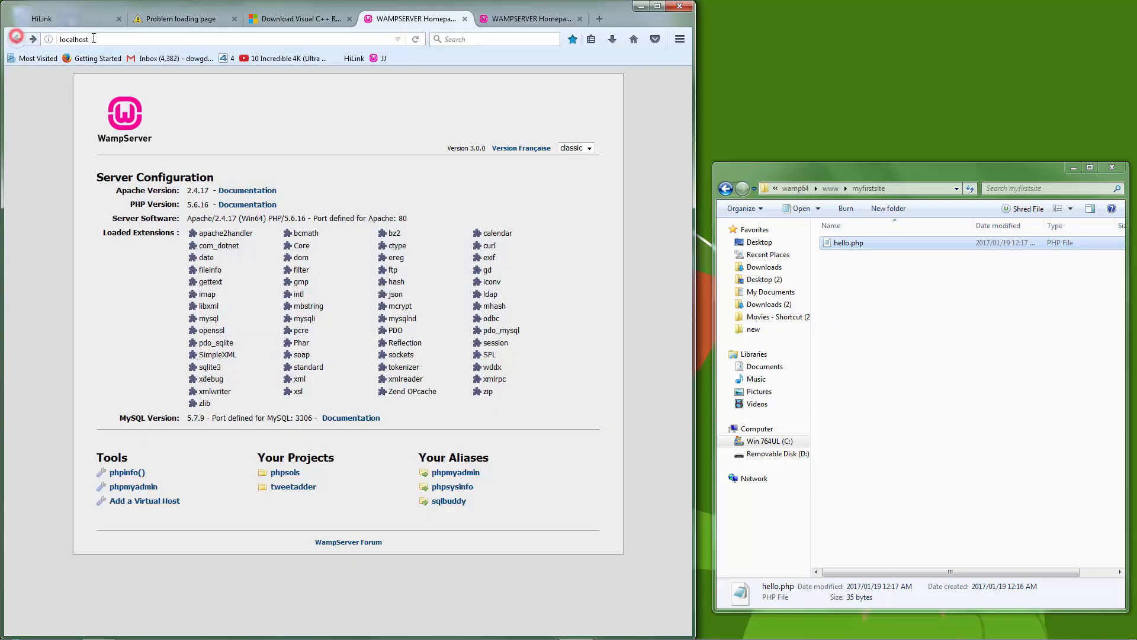
Extend the browser address to localhost/myfirstsite/, copying the folder name from the www directory.
left_click(851, 242)
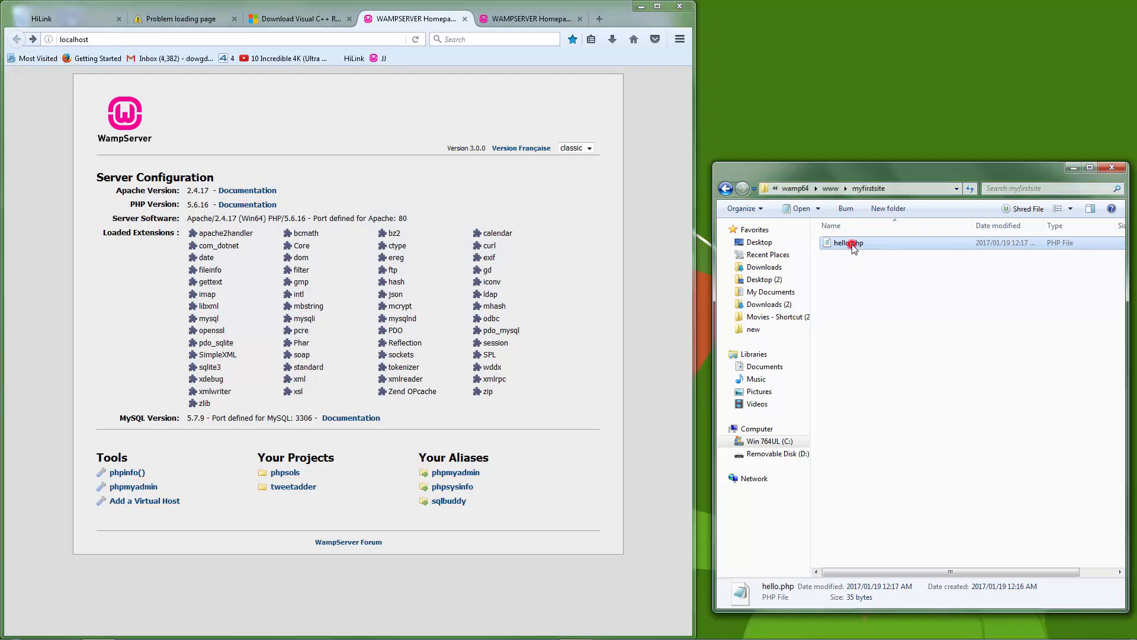
left_click(126, 39)
left_click(126, 40)
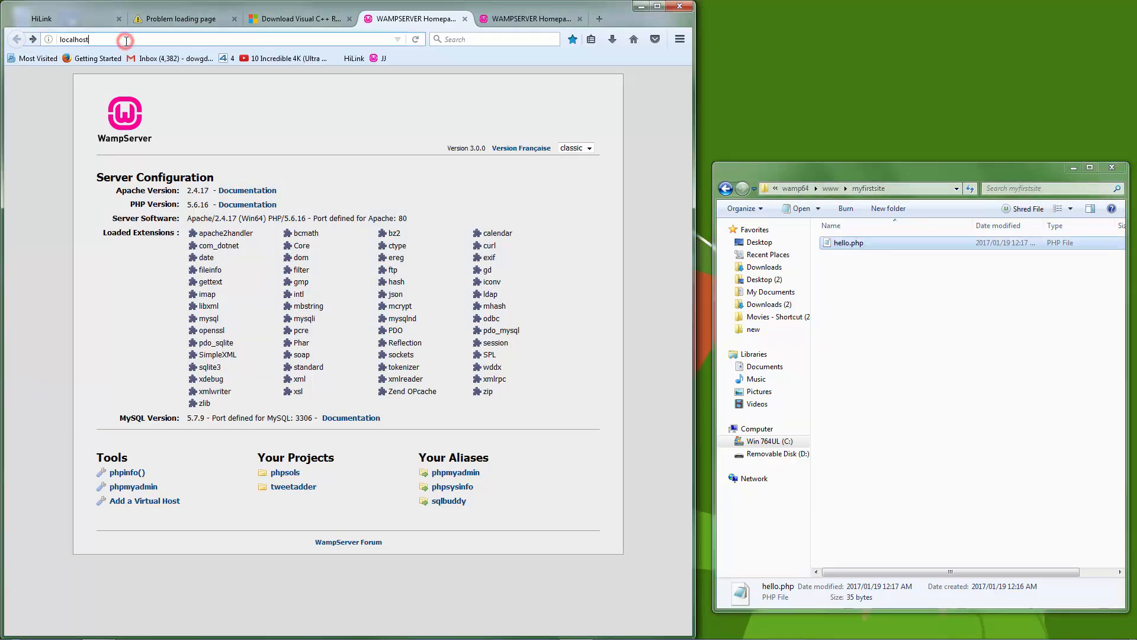
type("/")
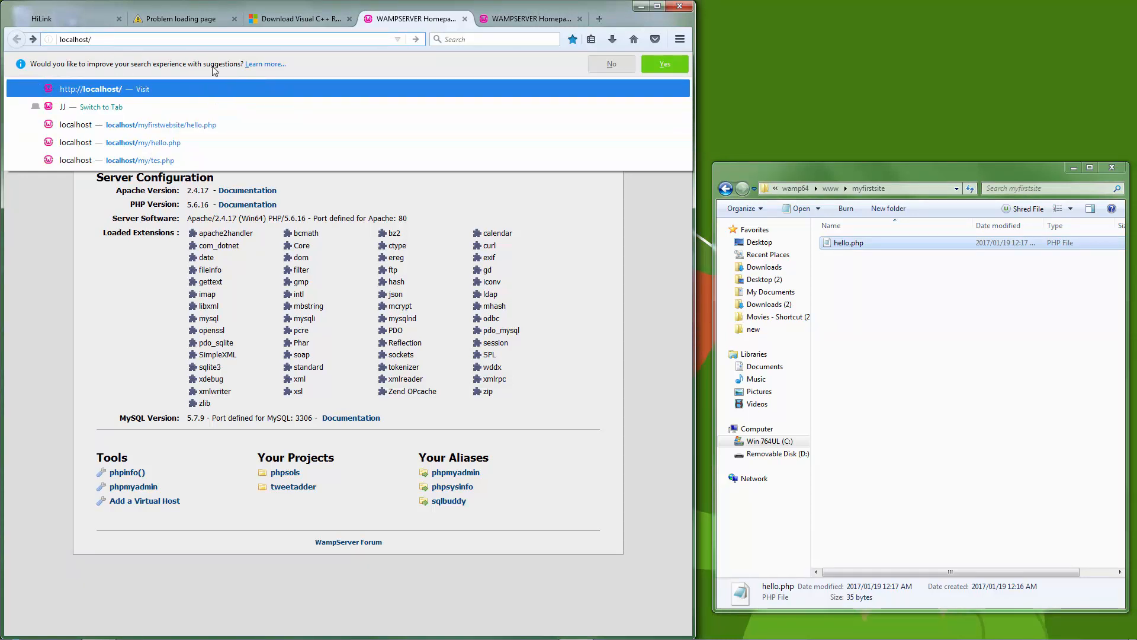
left_click(869, 294)
left_click(726, 189)
left_click(852, 245)
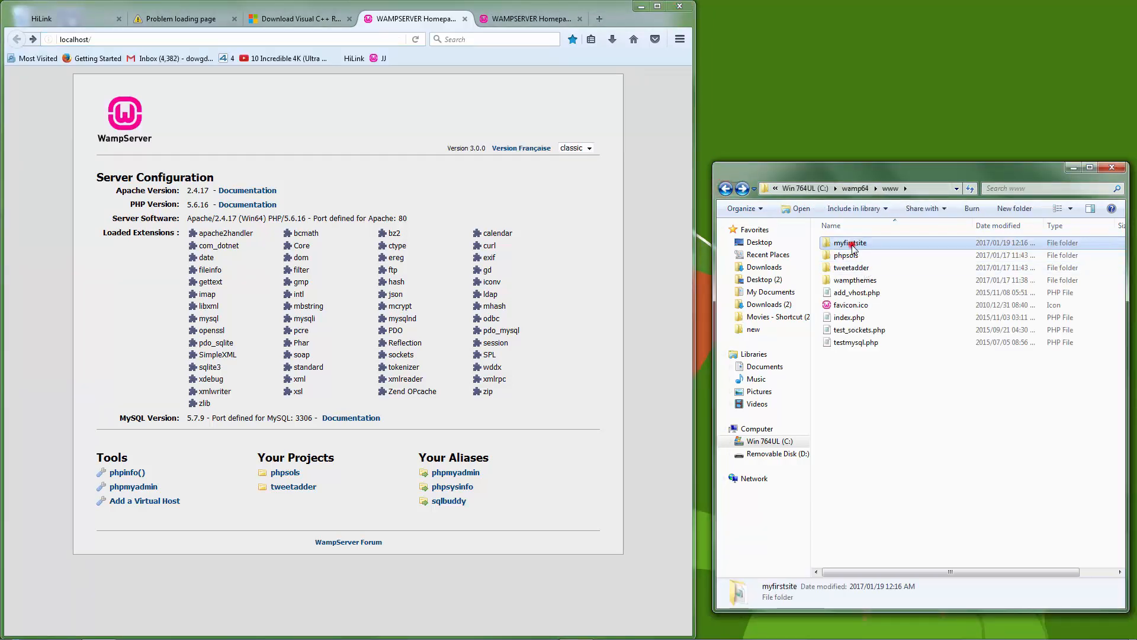
left_click(851, 245)
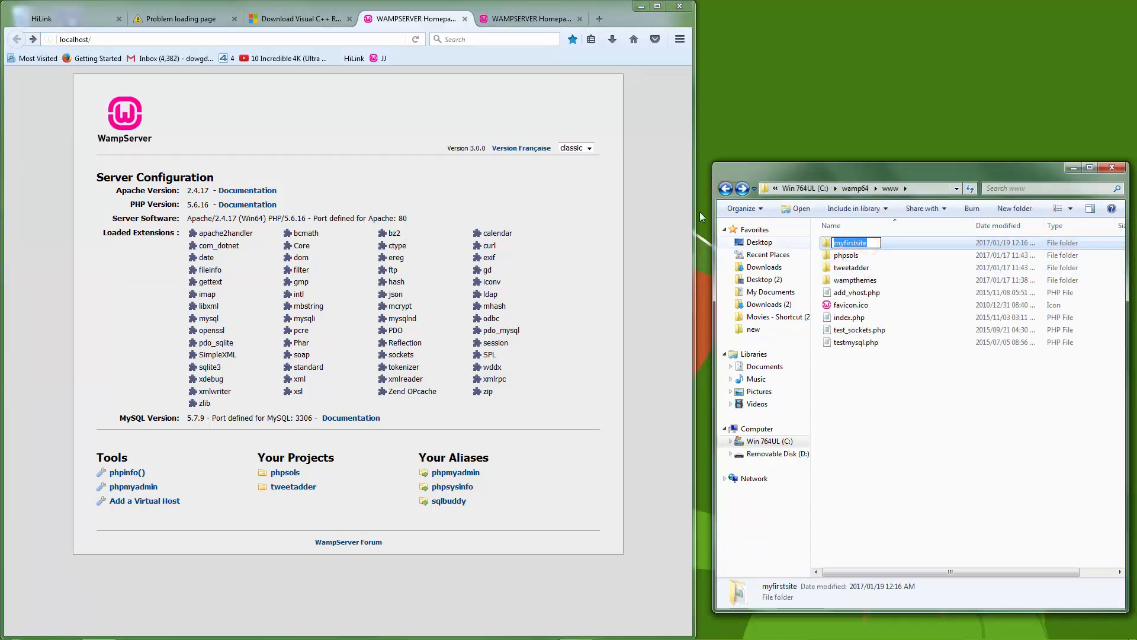
left_click(100, 39)
left_click(100, 40)
key("ctrl+v")
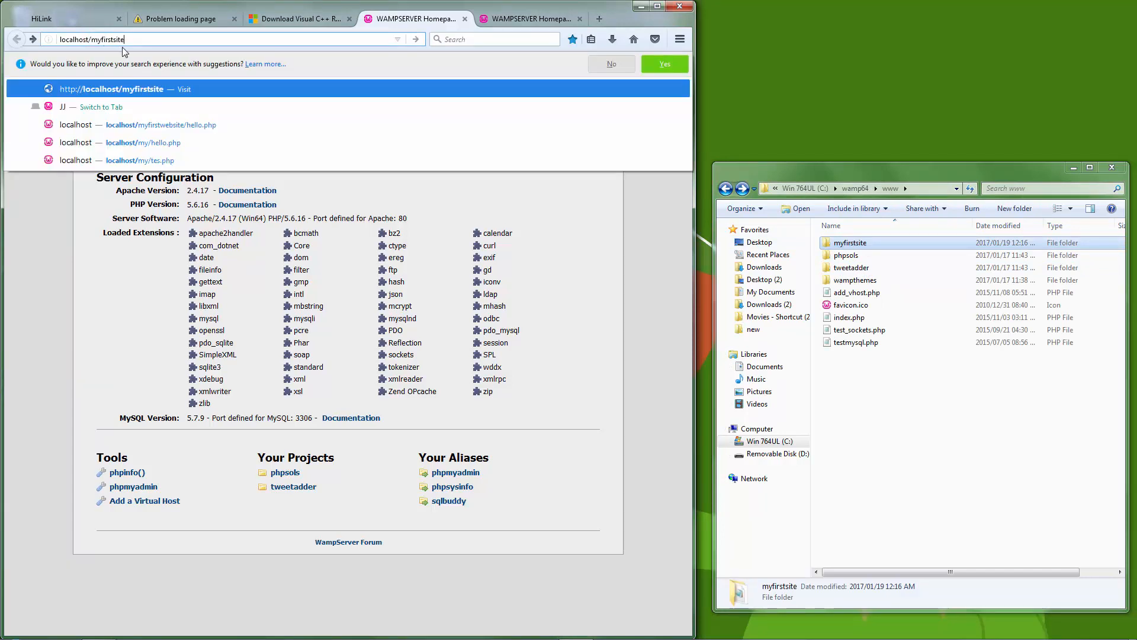
type("/")
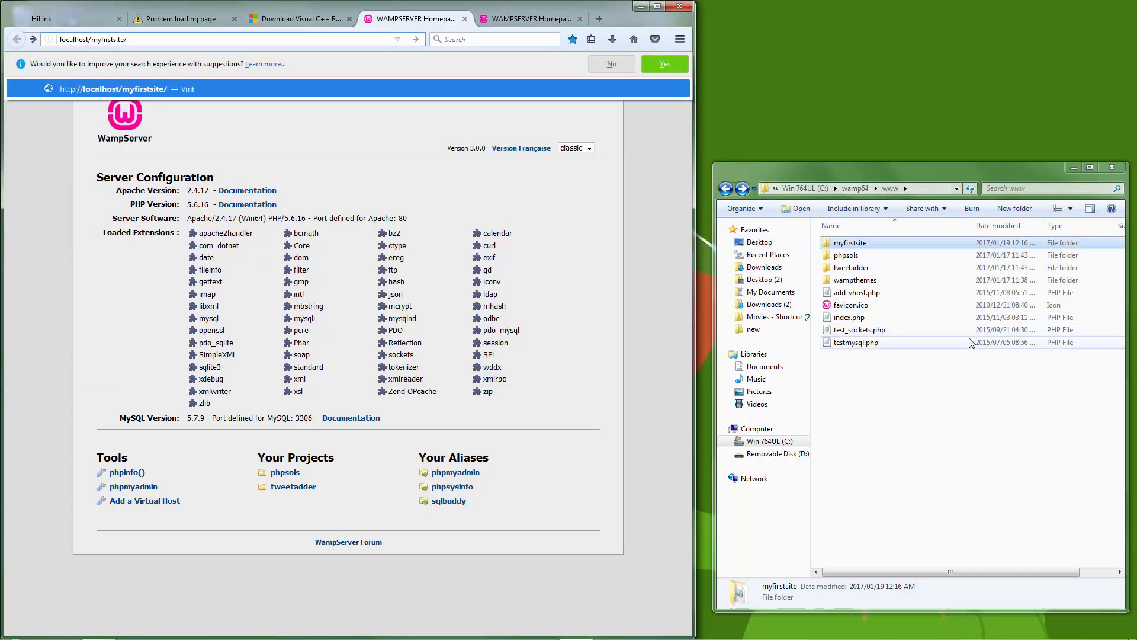
Copy the hello.php file name from the myfirstsite folder and load localhost/myfirstsite/hello.php in the browser.
double_click(859, 247)
left_click(856, 248)
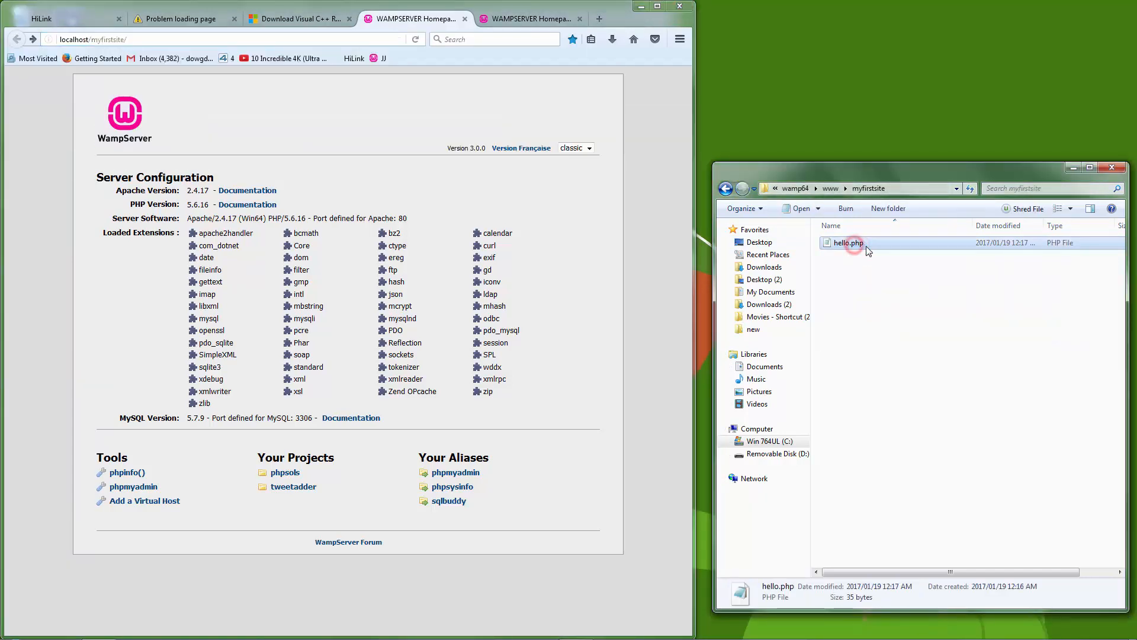
left_click(857, 245)
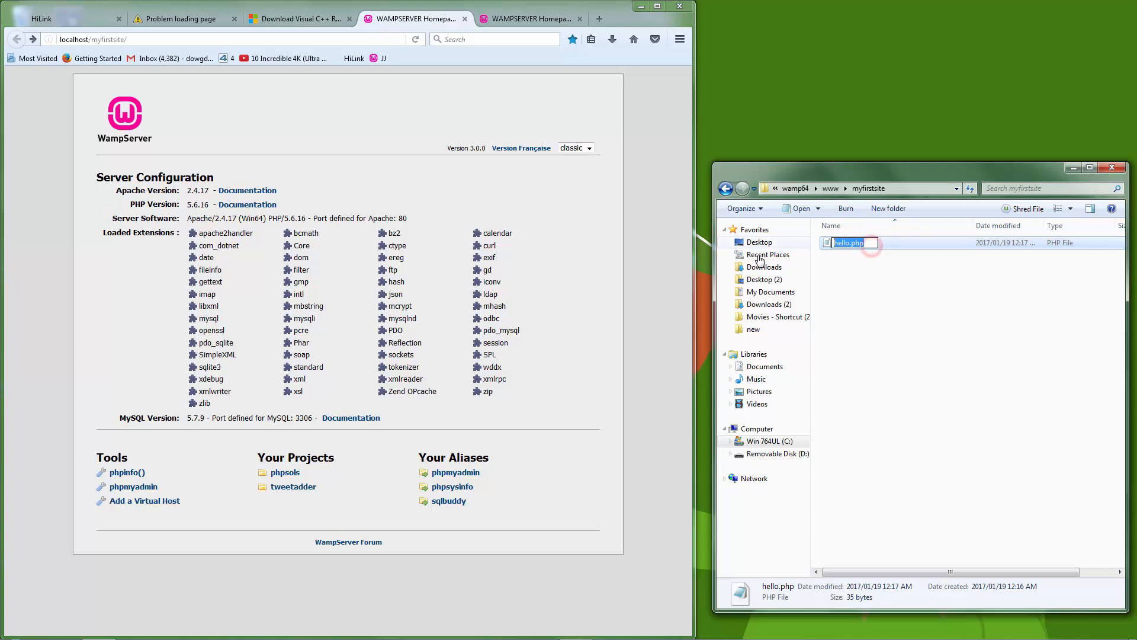
left_click(129, 40)
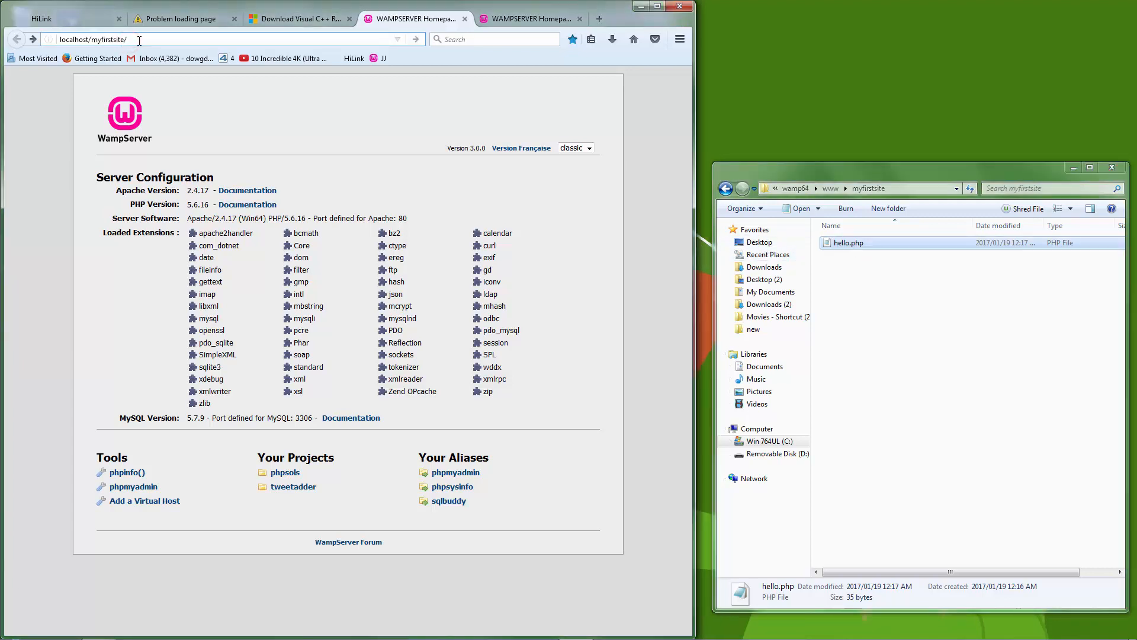
key("ctrl+v")
key("Return")
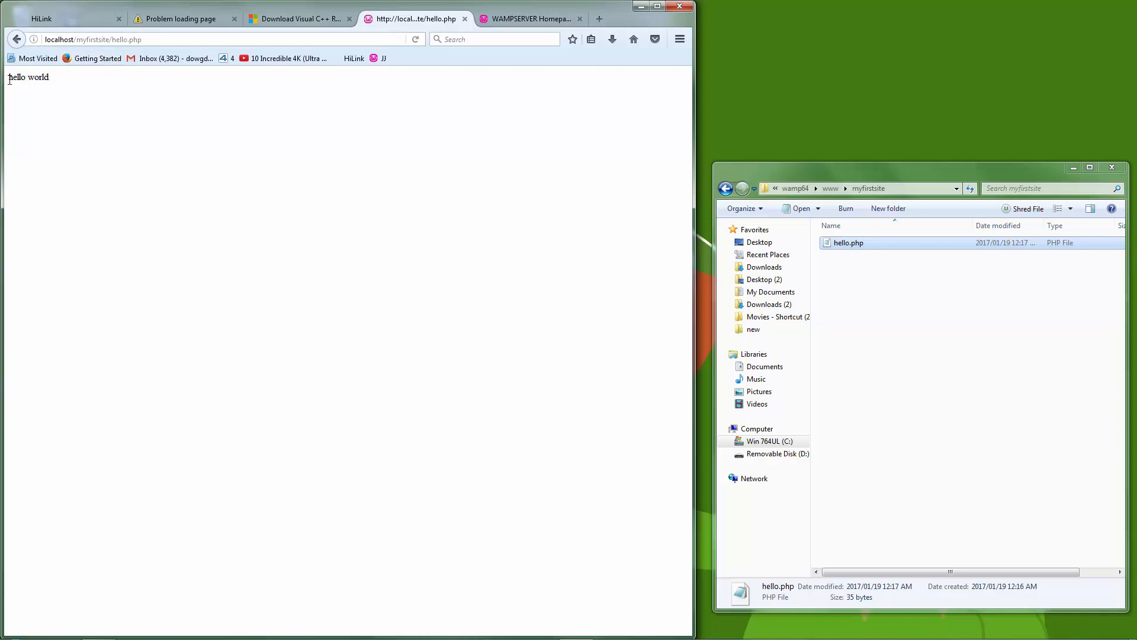
left_click_drag(9, 80, 63, 81)
left_click(158, 135)
Look through WampServer's tray options, including the commands for starting, stopping and restarting all services.
left_click(856, 272)
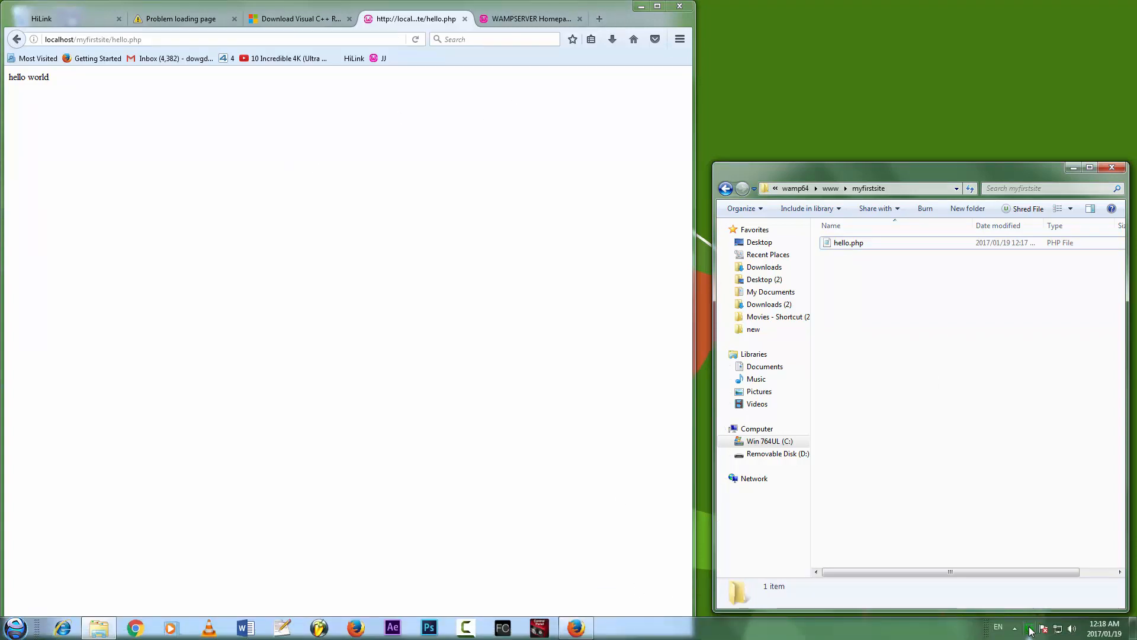
right_click(1031, 629)
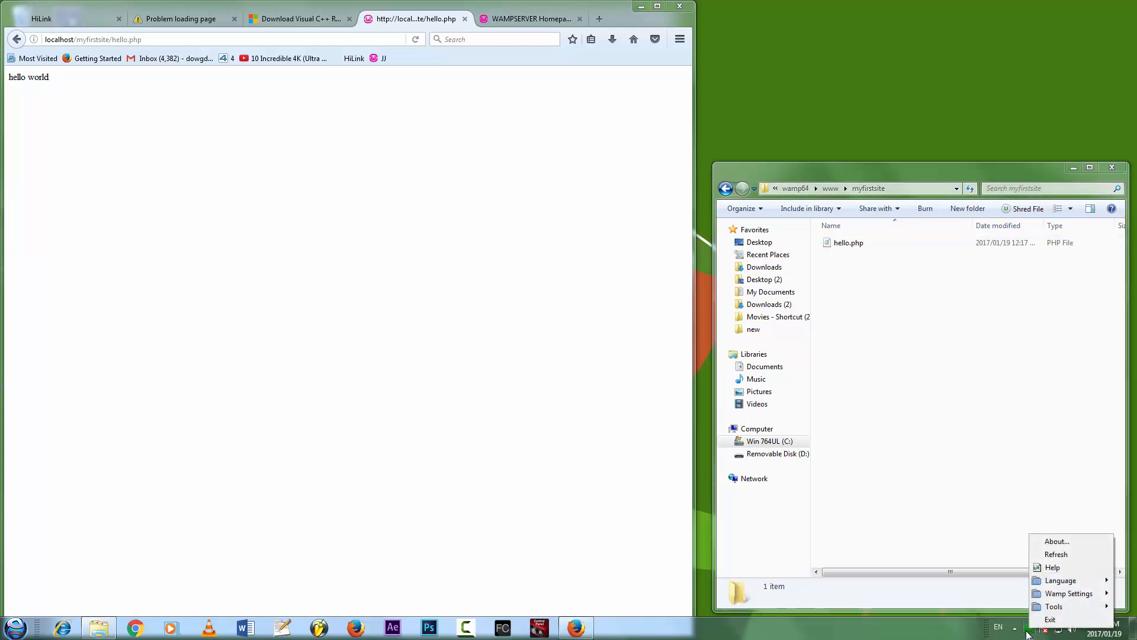
left_click(1031, 629)
left_click(1030, 629)
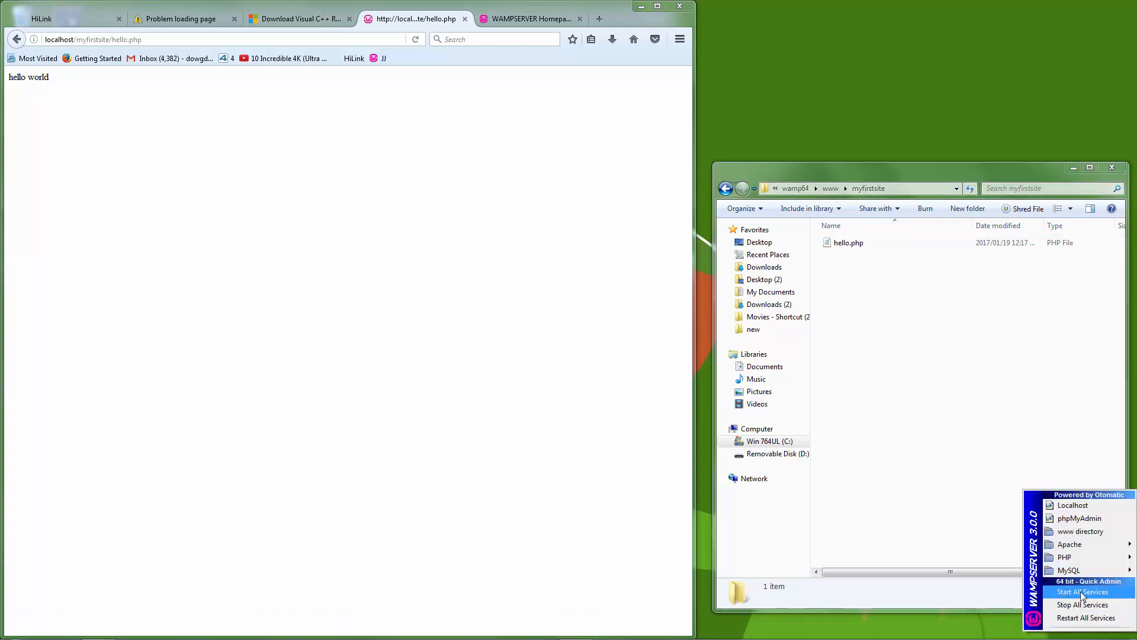
left_click(551, 407)
Close the browser and the Explorer window showing the myfirstsite folder.
left_click(689, 9)
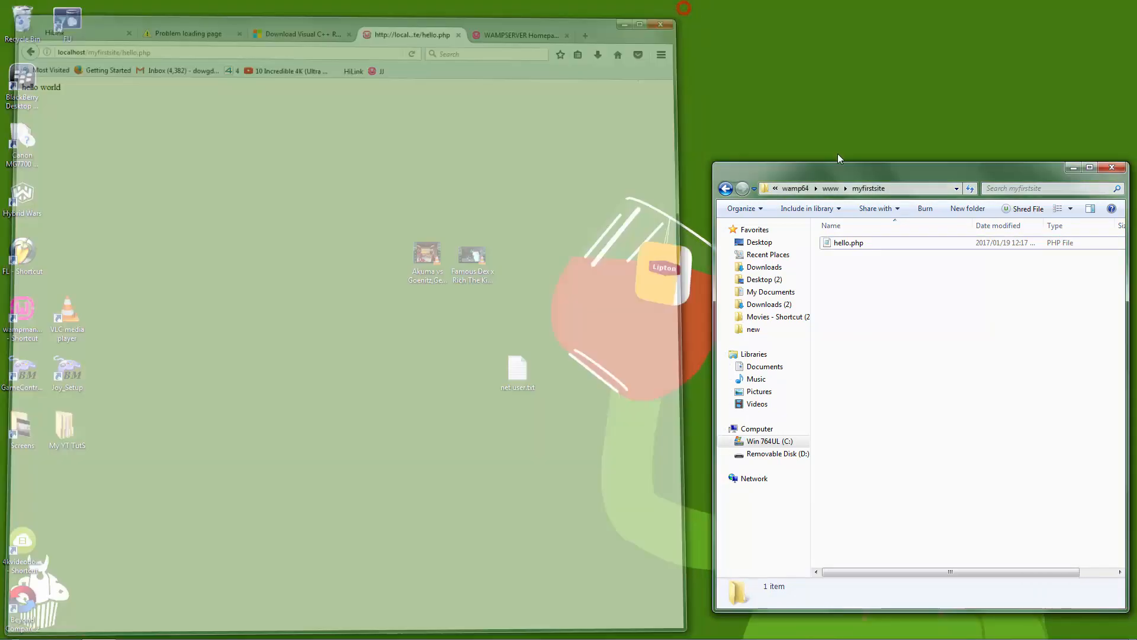
left_click_drag(853, 170, 478, 84)
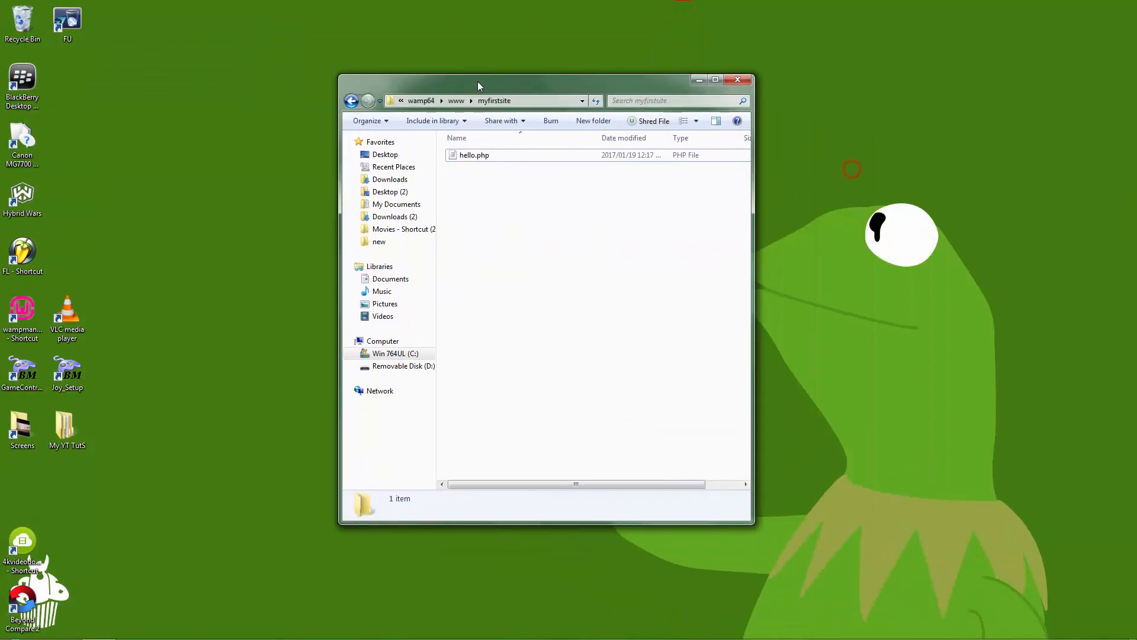
left_click(738, 82)
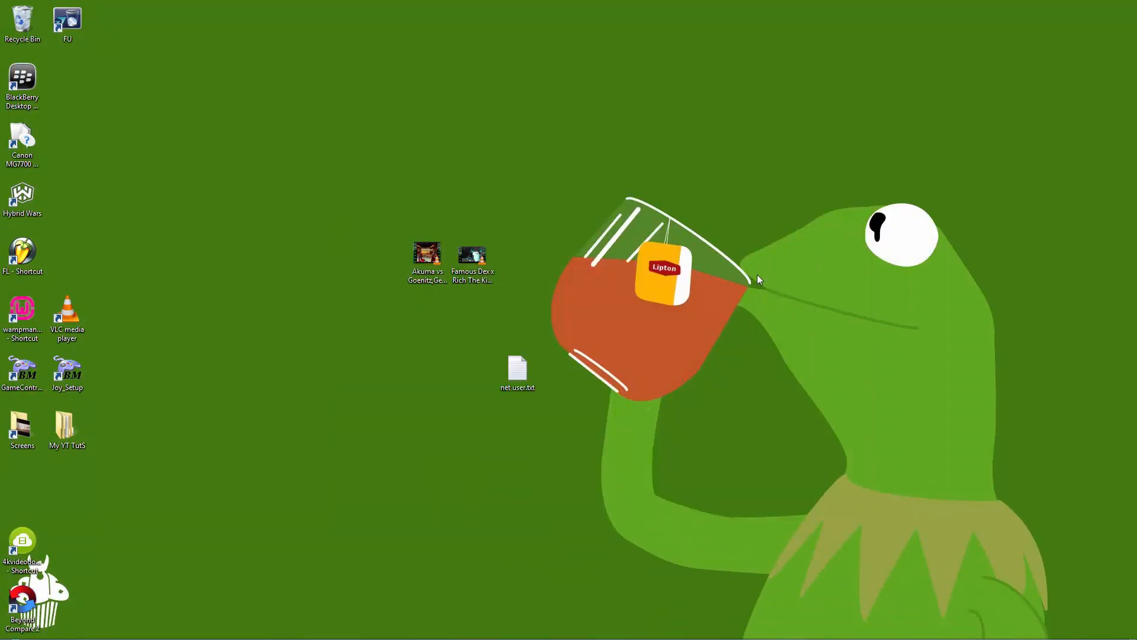